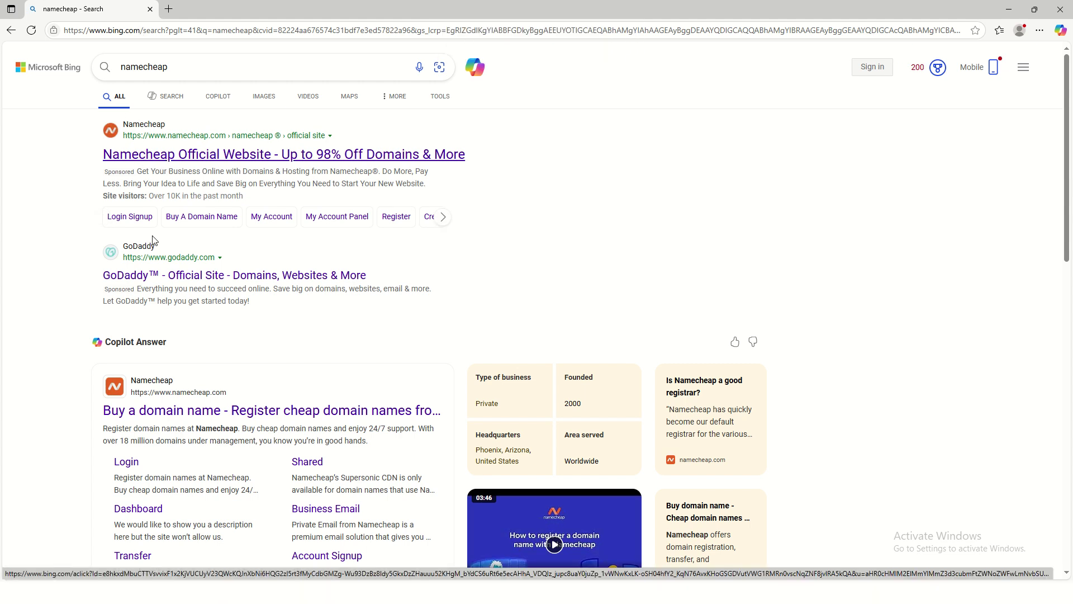
Step: Go to the official Namecheap site from the Bing results, close the Bing tab, and show the Domains dropdown
{"action": "left_click", "coordinate": [172, 412]}
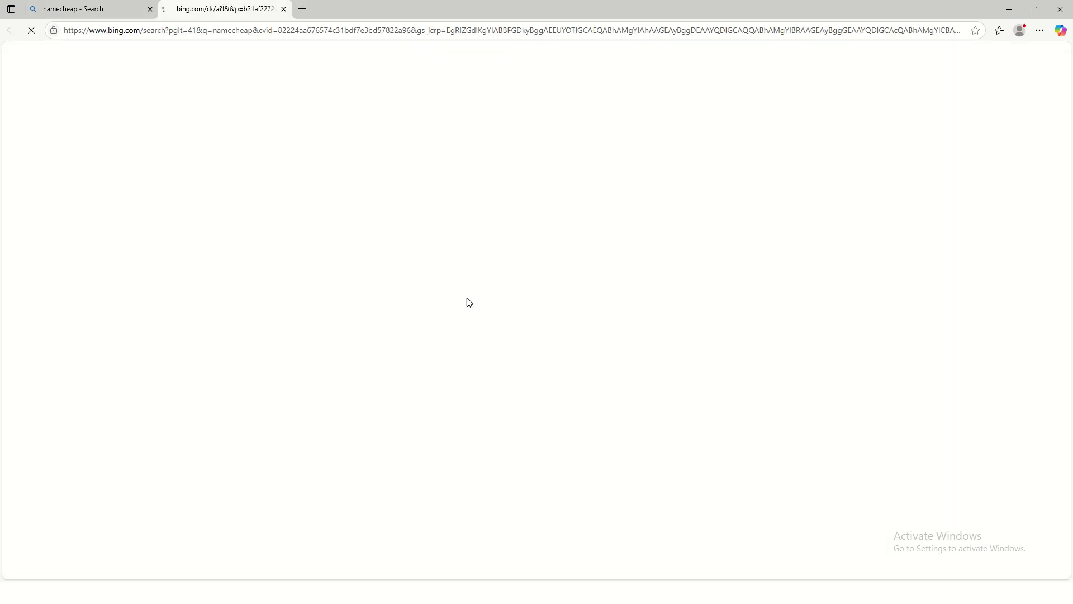
{"action": "left_click", "coordinate": [150, 10]}
{"action": "scroll", "coordinate": [842, 321], "scroll_direction": "down", "scroll_amount": 5}
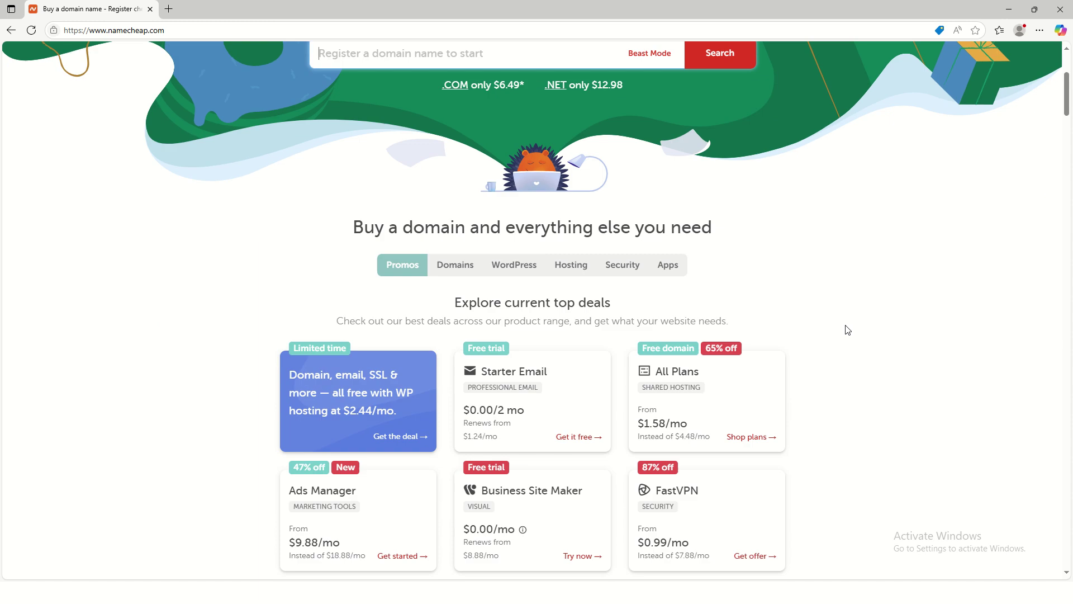
{"action": "scroll", "coordinate": [844, 329], "scroll_direction": "down", "scroll_amount": 16}
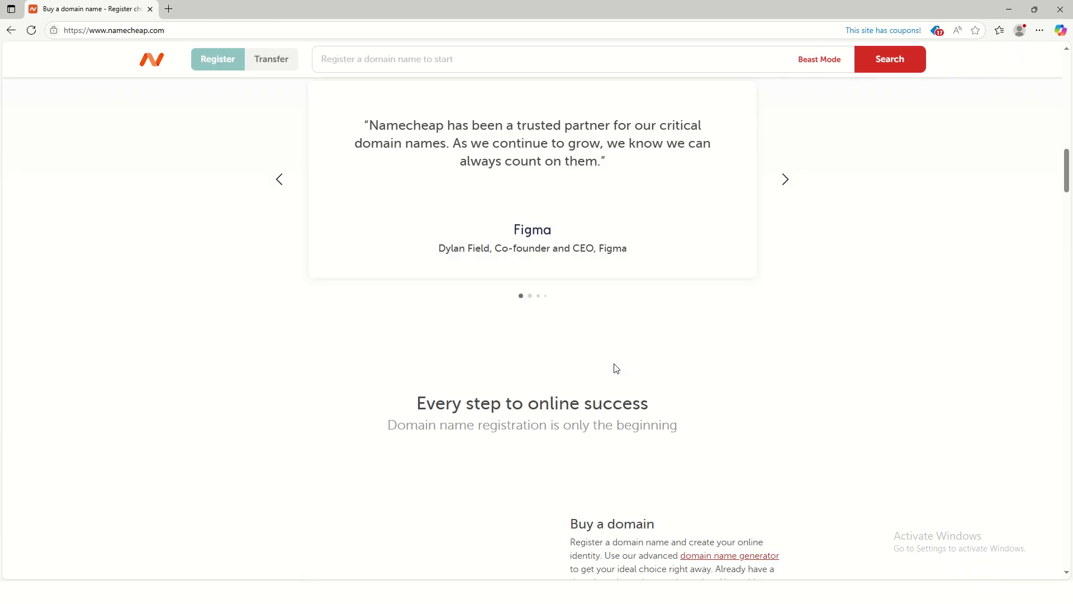
{"action": "scroll", "coordinate": [624, 365], "scroll_direction": "up", "scroll_amount": 10}
{"action": "scroll", "coordinate": [624, 366], "scroll_direction": "up", "scroll_amount": 10}
{"action": "mouse_move", "coordinate": [366, 95]}
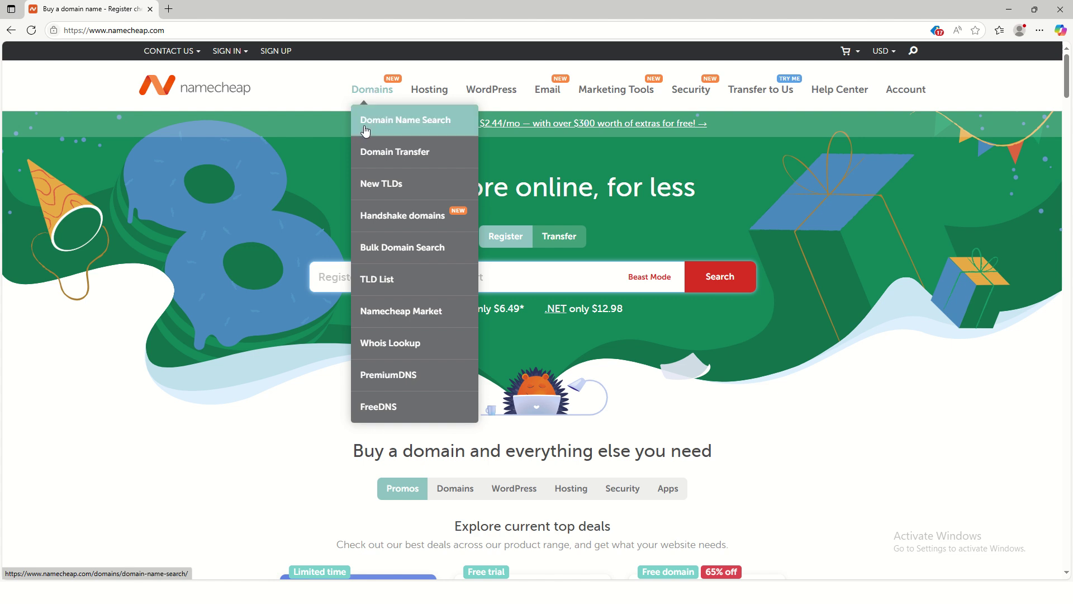
Step: On the Domain Name Search page, search for facebook.com
{"action": "left_click", "coordinate": [447, 129]}
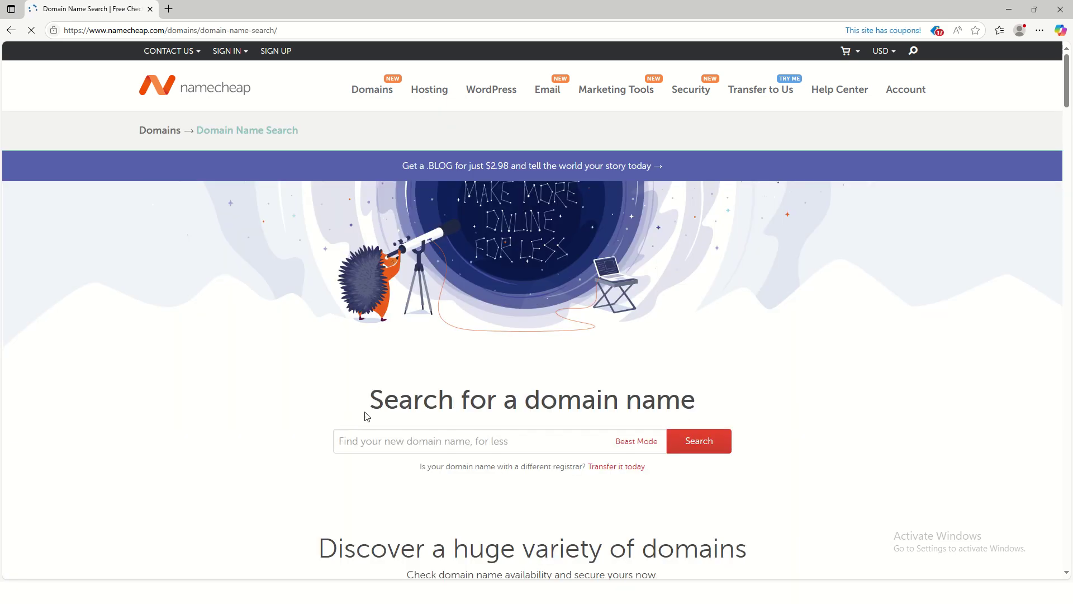
{"action": "scroll", "coordinate": [436, 304], "scroll_direction": "down", "scroll_amount": 3}
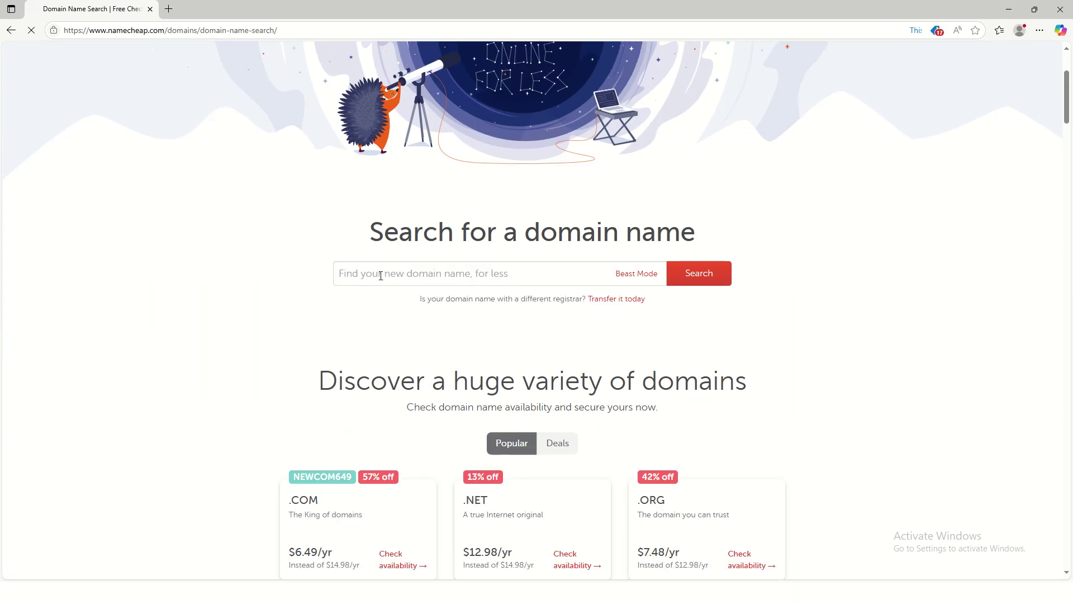
{"action": "left_click", "coordinate": [451, 265]}
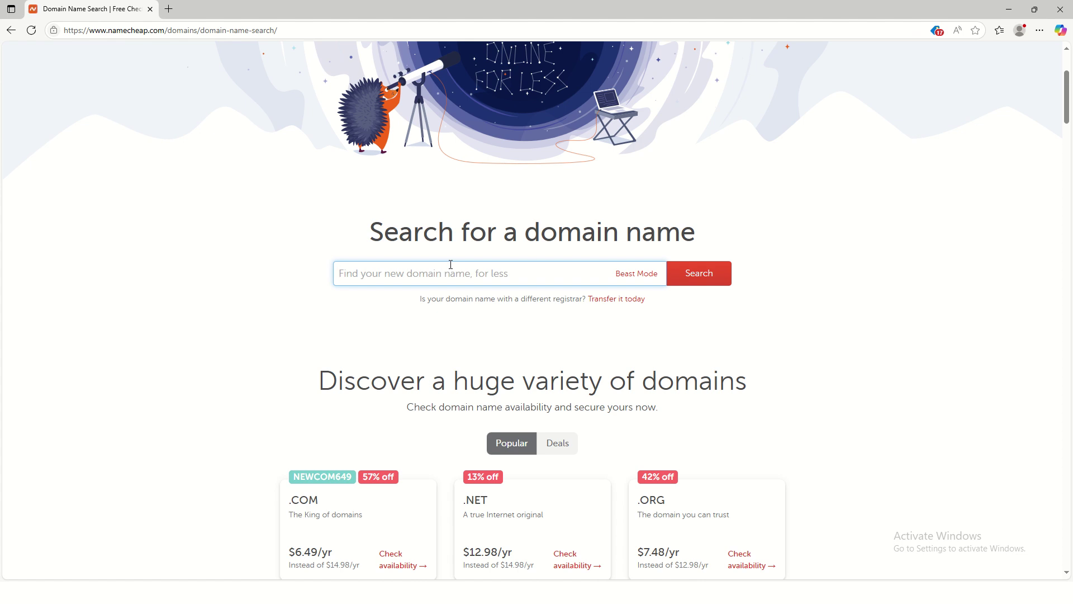
{"action": "type", "text": "facebook.com"}
{"action": "double_click", "coordinate": [373, 272]}
{"action": "left_click", "coordinate": [690, 279]}
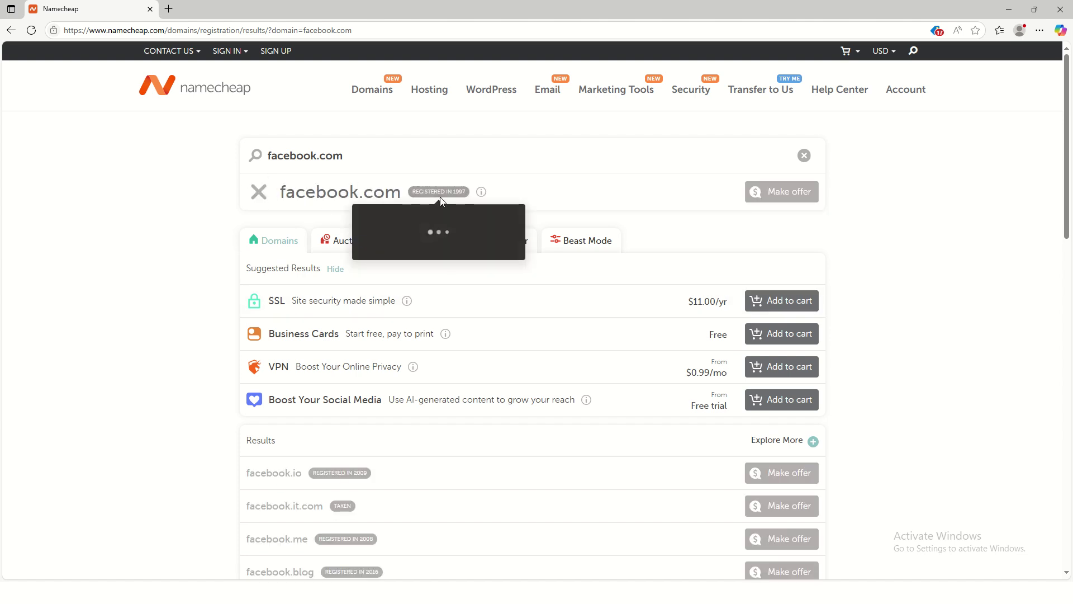
Step: Review the facebook.com results, showing it registered in 1997 and facebook.cx at $19.98/yr
{"action": "mouse_move", "coordinate": [442, 195]}
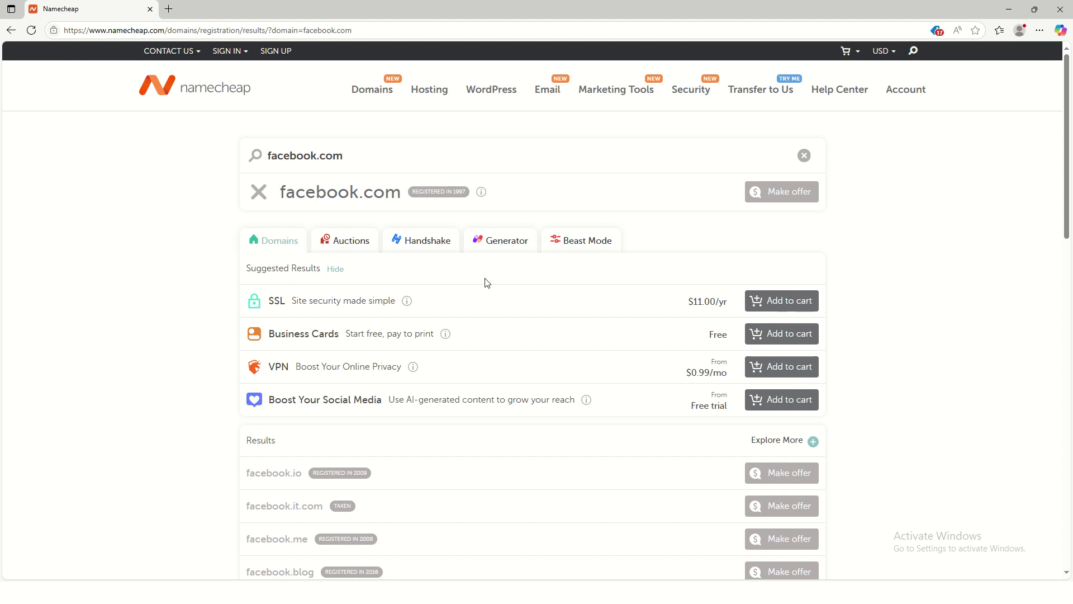
{"action": "scroll", "coordinate": [388, 374], "scroll_direction": "down", "scroll_amount": 1}
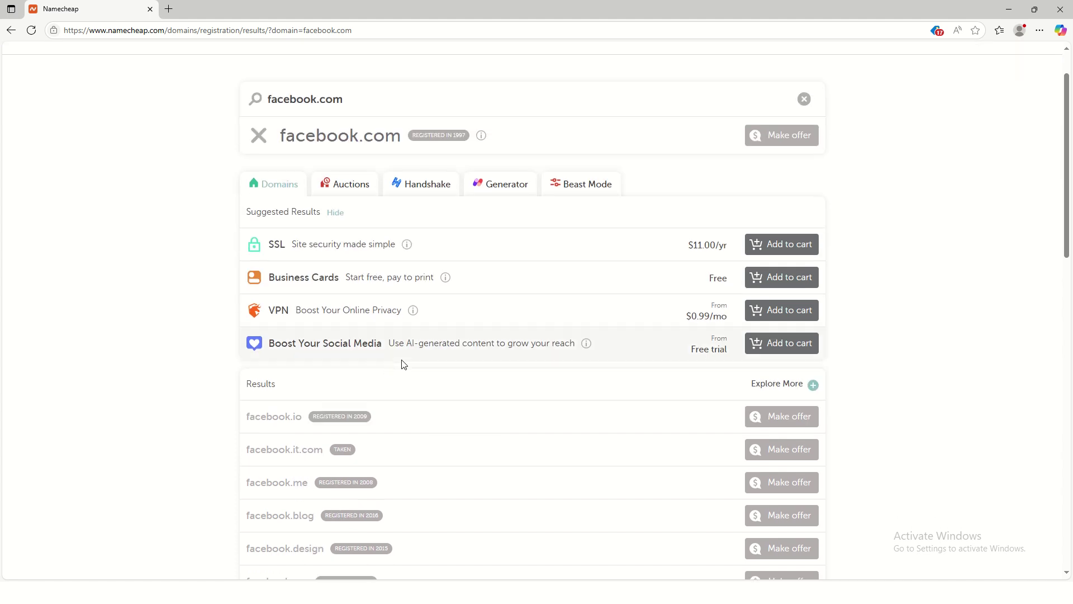
{"action": "scroll", "coordinate": [400, 364], "scroll_direction": "down", "scroll_amount": 5}
{"action": "scroll", "coordinate": [403, 362], "scroll_direction": "up", "scroll_amount": 5}
{"action": "scroll", "coordinate": [412, 359], "scroll_direction": "up", "scroll_amount": 1}
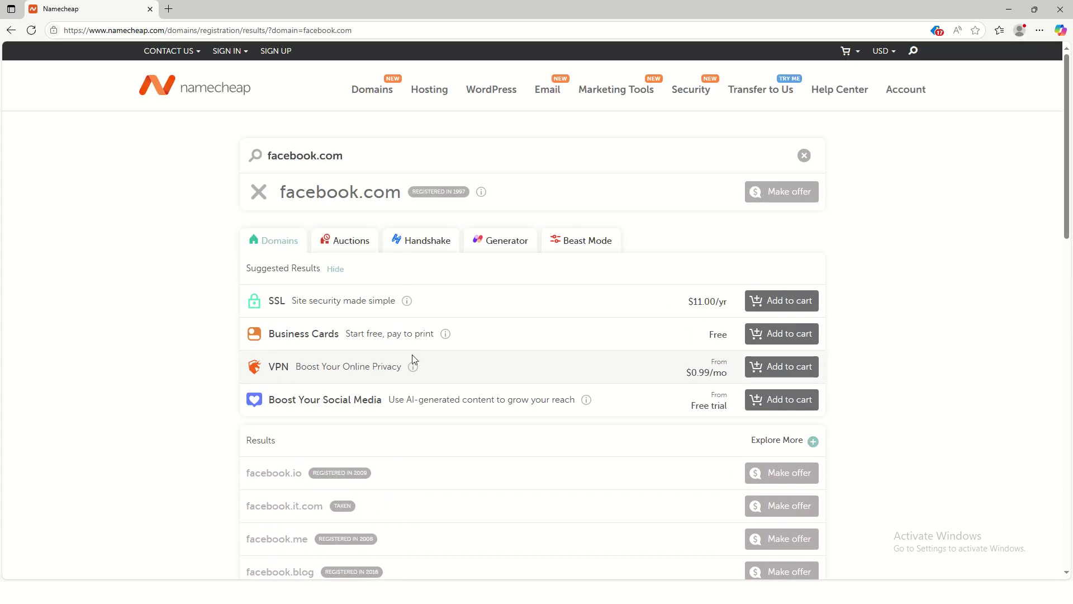
{"action": "scroll", "coordinate": [386, 363], "scroll_direction": "down", "scroll_amount": 5}
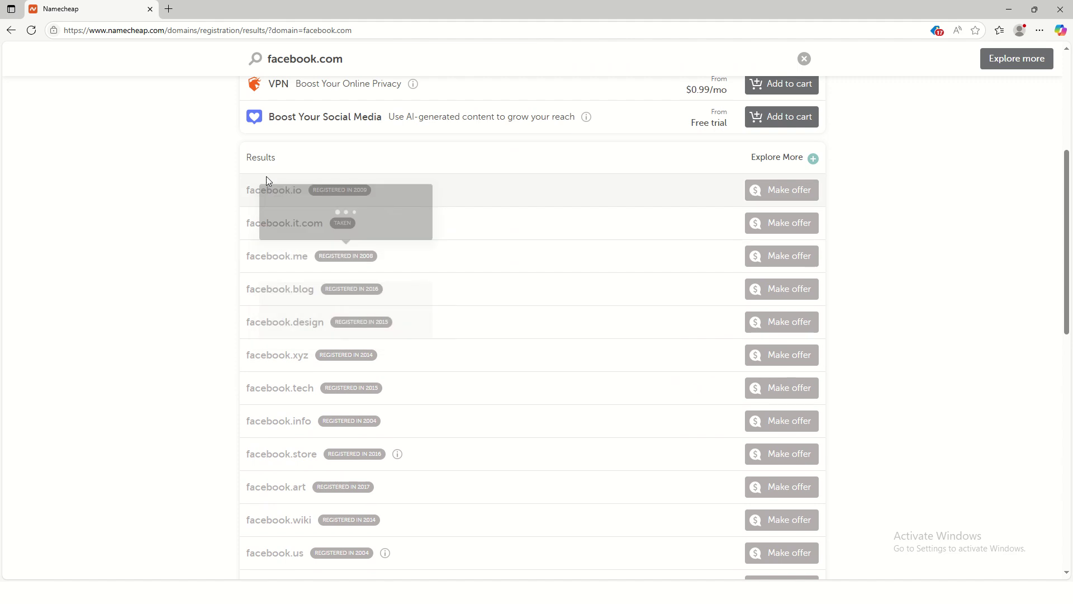
{"action": "scroll", "coordinate": [350, 407], "scroll_direction": "down", "scroll_amount": 5}
{"action": "scroll", "coordinate": [354, 401], "scroll_direction": "down", "scroll_amount": 7}
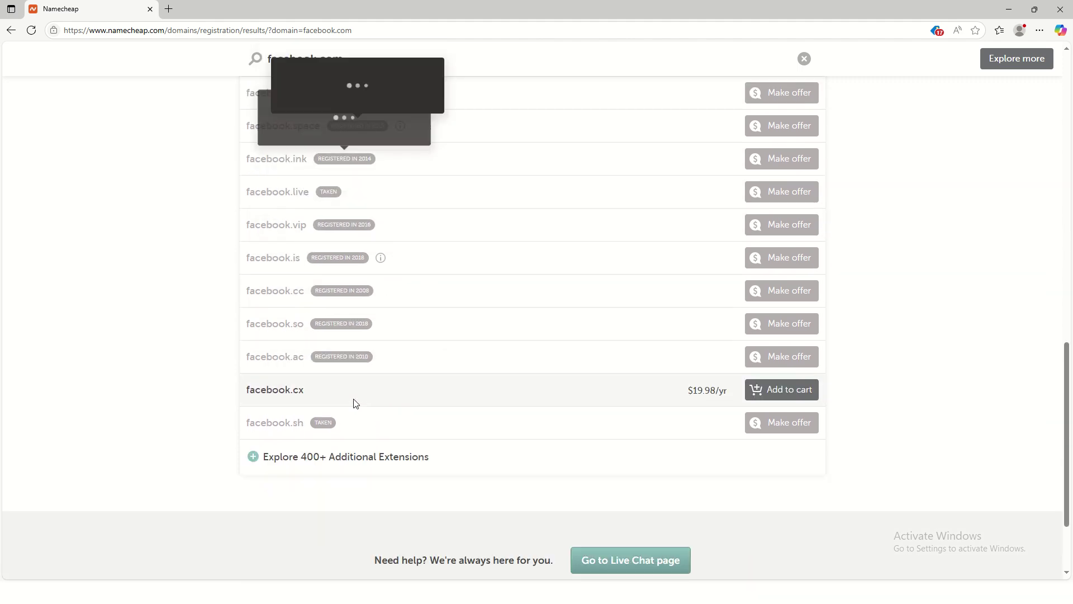
{"action": "scroll", "coordinate": [353, 401], "scroll_direction": "up", "scroll_amount": 3}
{"action": "scroll", "coordinate": [353, 398], "scroll_direction": "up", "scroll_amount": 14}
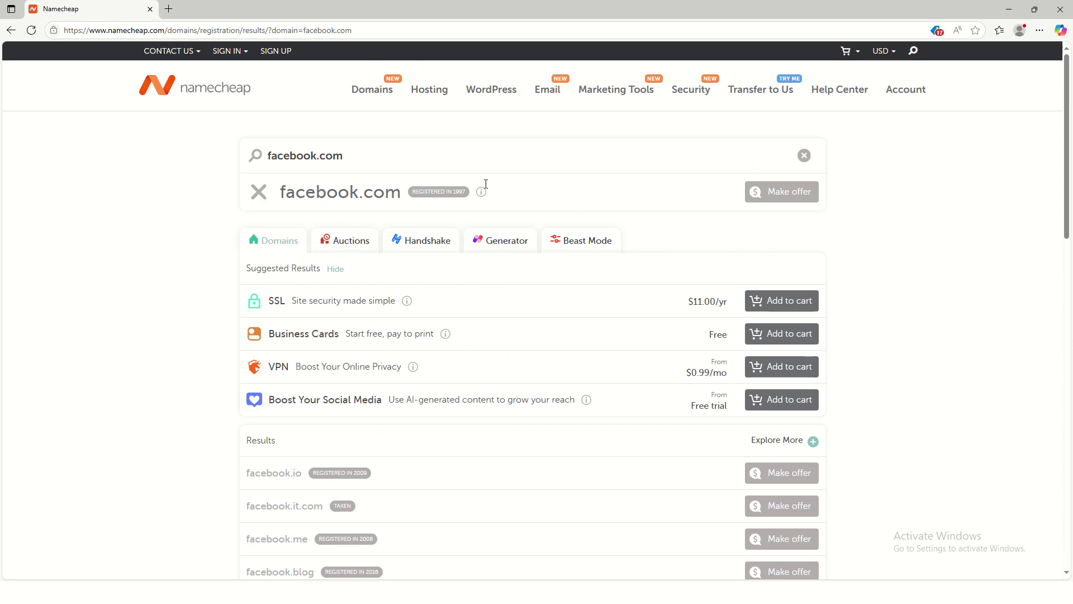
Step: Clear the search, look up terateraa.com, and review its alternatives like .org at $7.48/yr
{"action": "left_click", "coordinate": [803, 156]}
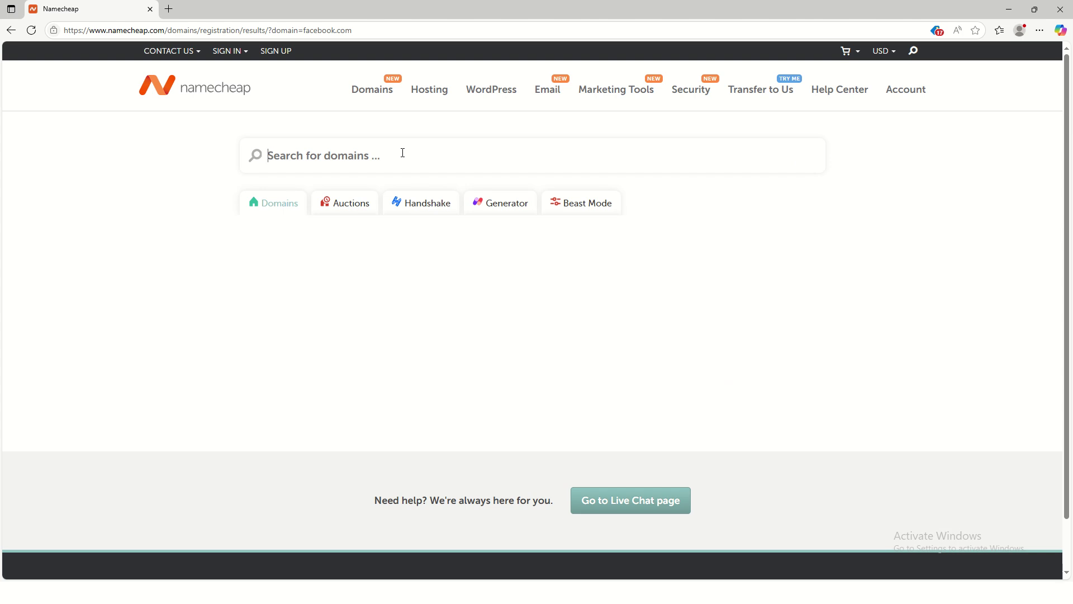
{"action": "type", "text": "teraatech"}
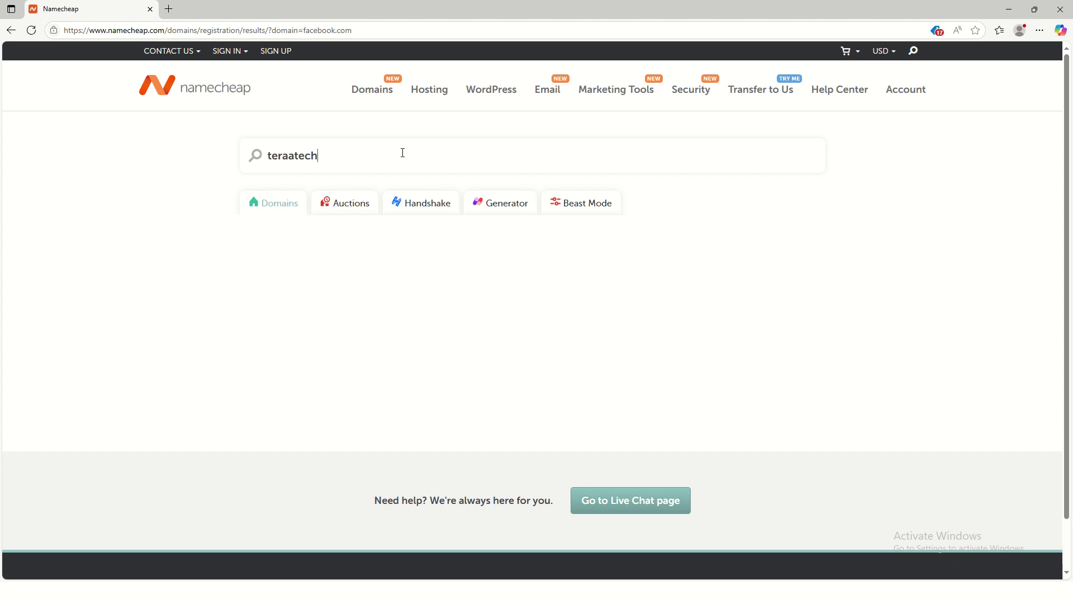
{"action": "key", "text": "BackSpace"}
{"action": "key", "text": "BackSpace"}
{"action": "key", "text": "BackSpace"}
{"action": "key", "text": "BackSpace"}
{"action": "key", "text": "BackSpace"}
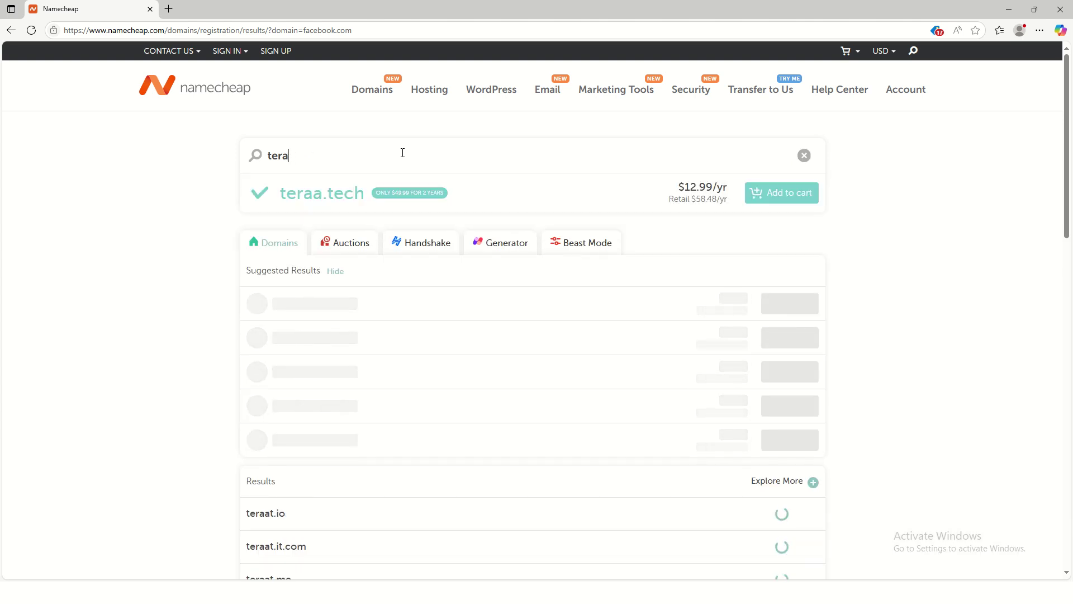
{"action": "type", "text": "tea"}
{"action": "key", "text": "BackSpace"}
{"action": "type", "text": "r"}
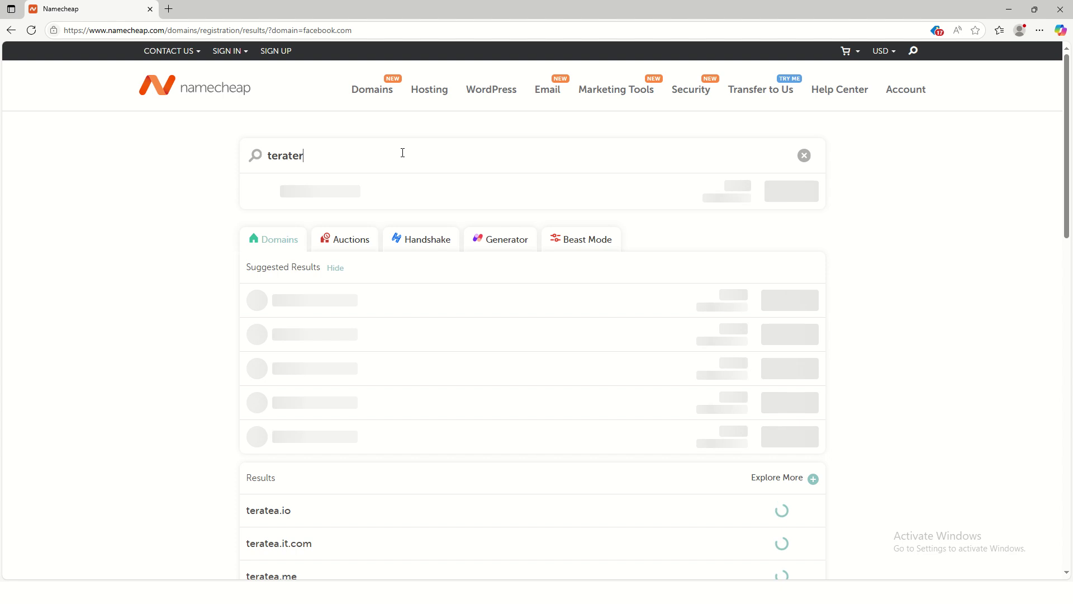
{"action": "type", "text": "aa.com"}
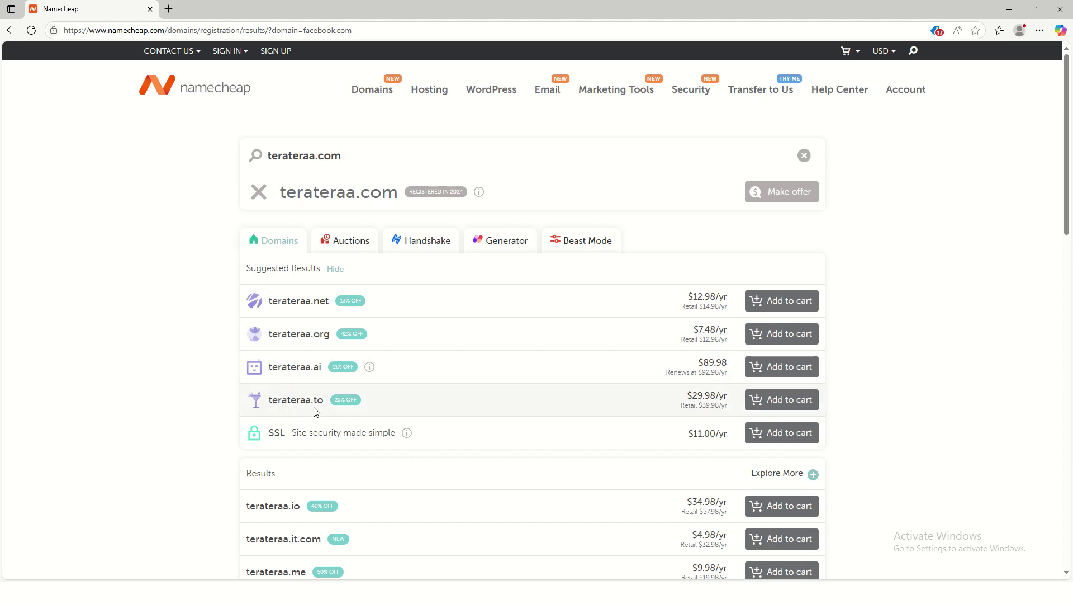
{"action": "scroll", "coordinate": [358, 416], "scroll_direction": "down", "scroll_amount": 2}
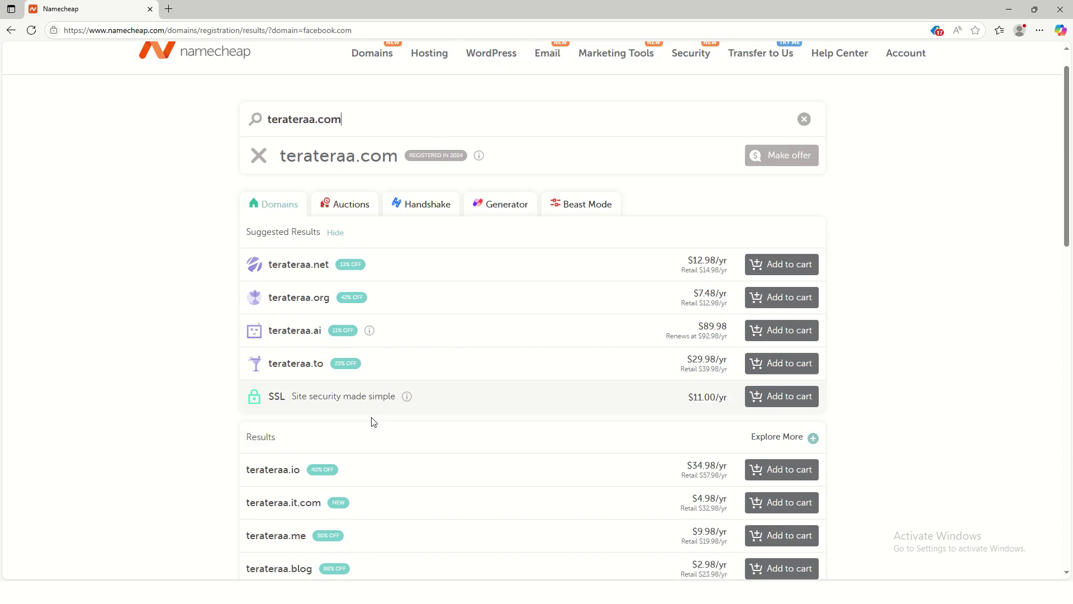
{"action": "scroll", "coordinate": [346, 394], "scroll_direction": "down", "scroll_amount": 1}
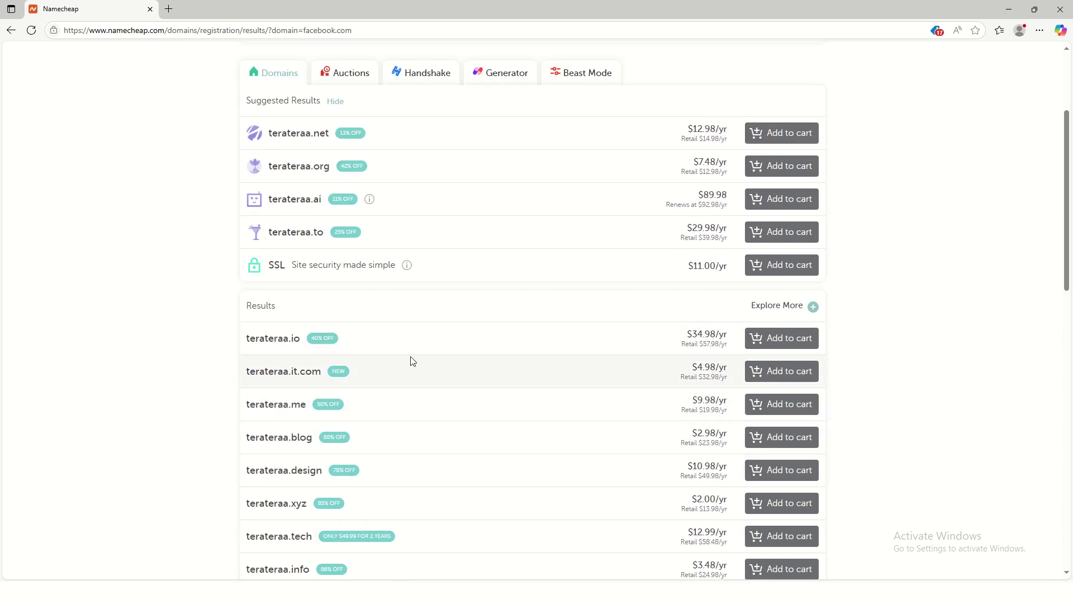
{"action": "scroll", "coordinate": [436, 372], "scroll_direction": "up", "scroll_amount": 3}
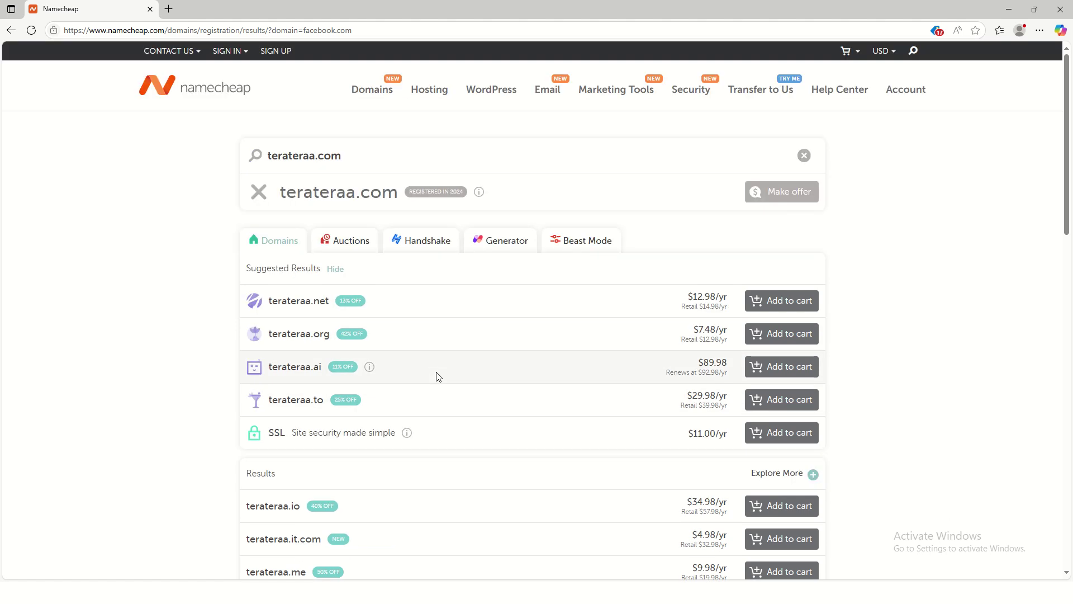
Step: Clear the search and look up workshop.com
{"action": "left_click", "coordinate": [803, 157]}
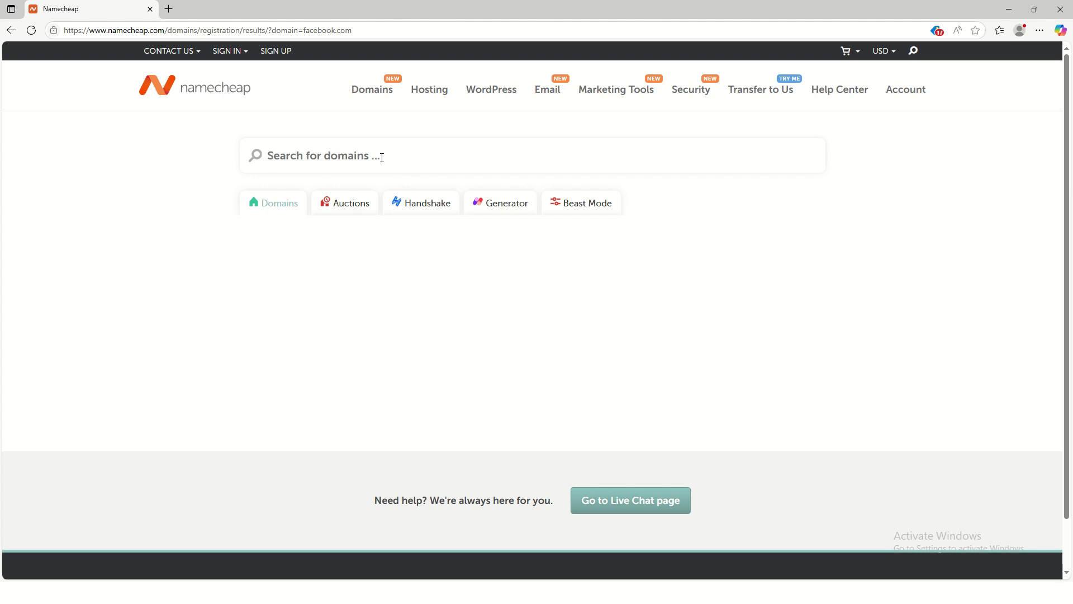
{"action": "type", "text": "workshop"}
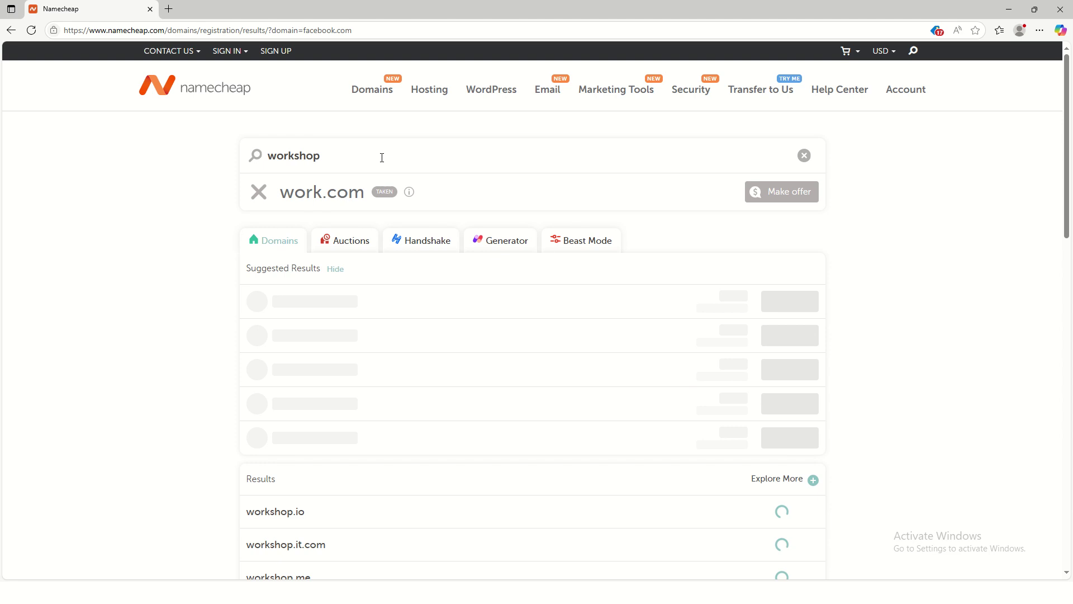
{"action": "type", "text": ".com"}
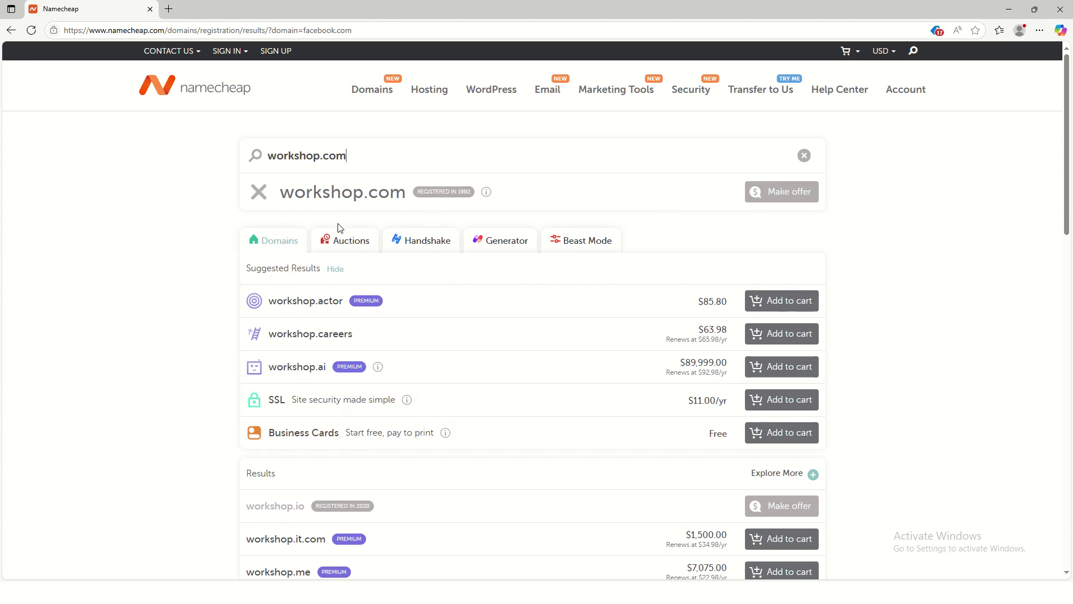
{"action": "mouse_move", "coordinate": [464, 202]}
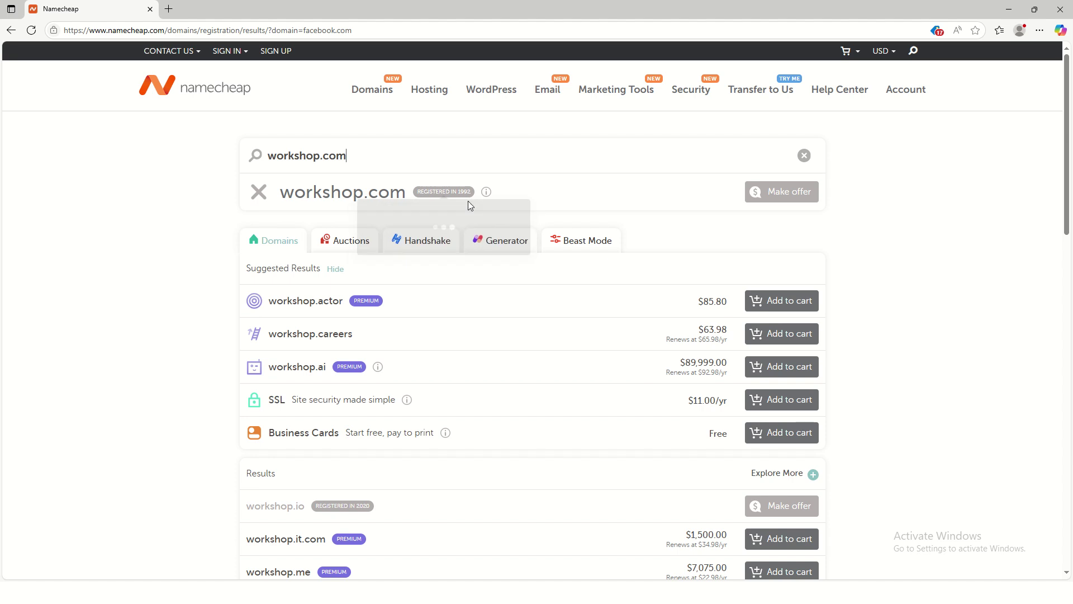
Step: Try 'arewa', then search farmcenter.com and select its search text
{"action": "left_click", "coordinate": [804, 155]}
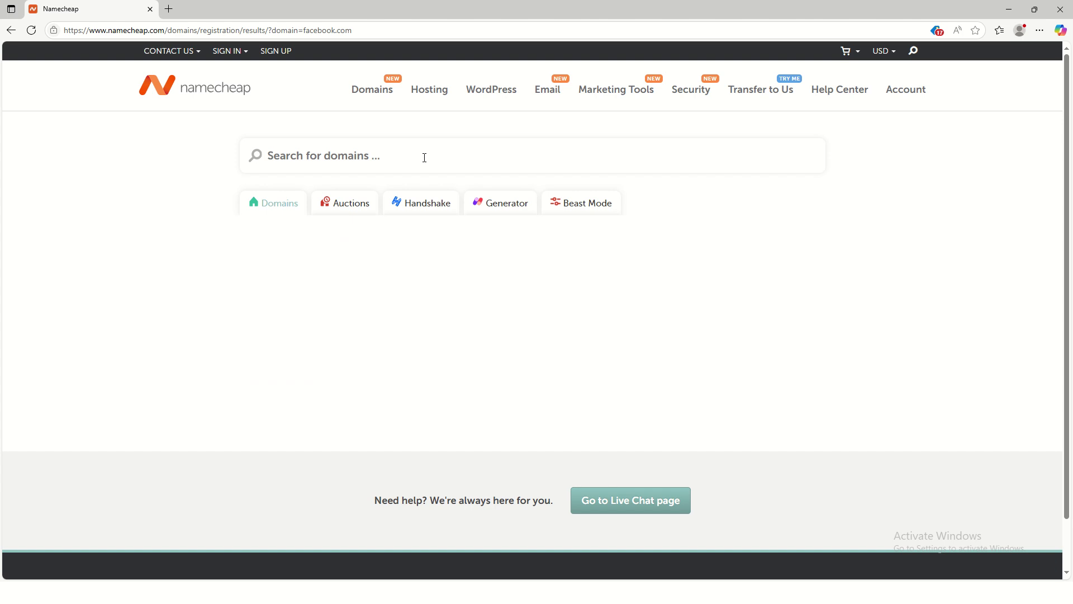
{"action": "type", "text": "shop"}
{"action": "key", "text": "BackSpace"}
{"action": "key", "text": "BackSpace"}
{"action": "key", "text": "BackSpace"}
{"action": "key", "text": "BackSpace"}
{"action": "type", "text": "arem"}
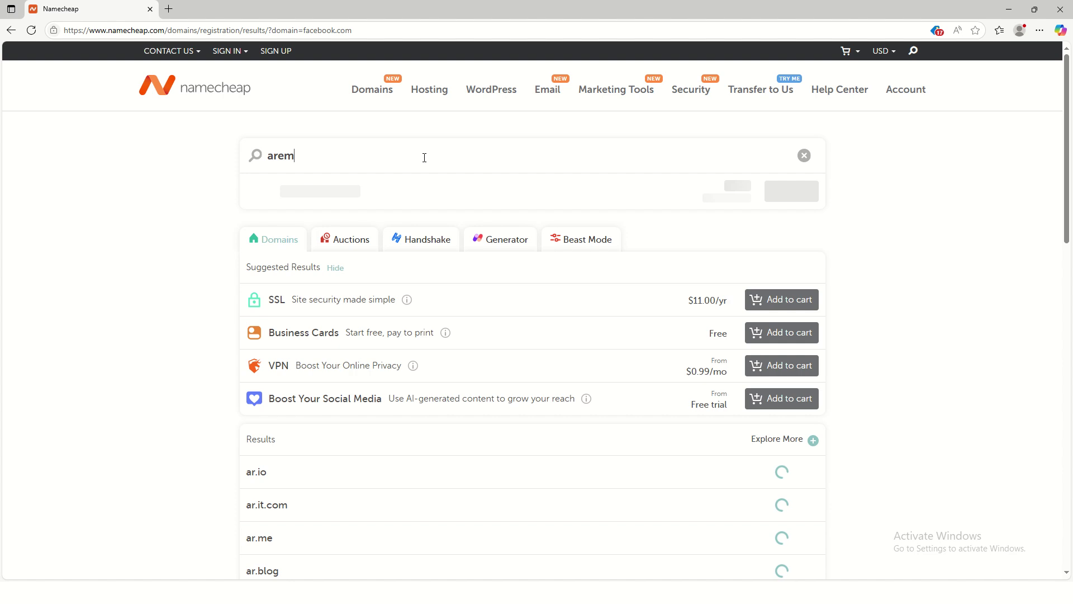
{"action": "key", "text": "BackSpace"}
{"action": "type", "text": "wa"}
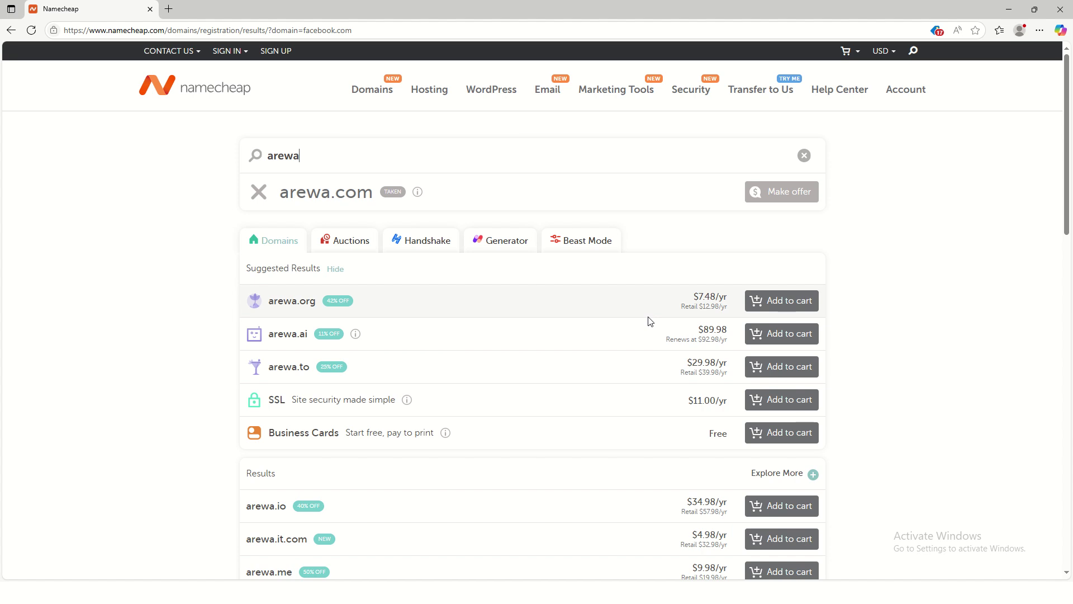
{"action": "key", "text": "BackSpace"}
{"action": "key", "text": "BackSpace"}
{"action": "key", "text": "BackSpace"}
{"action": "key", "text": "BackSpace"}
{"action": "key", "text": "BackSpace"}
{"action": "type", "text": "farm"}
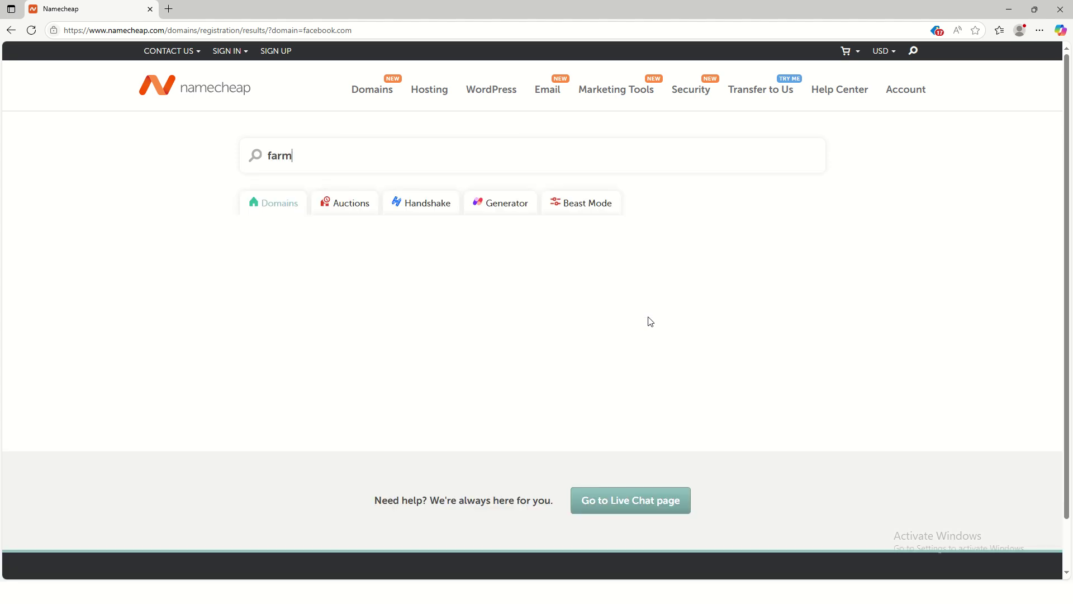
{"action": "type", "text": "center."}
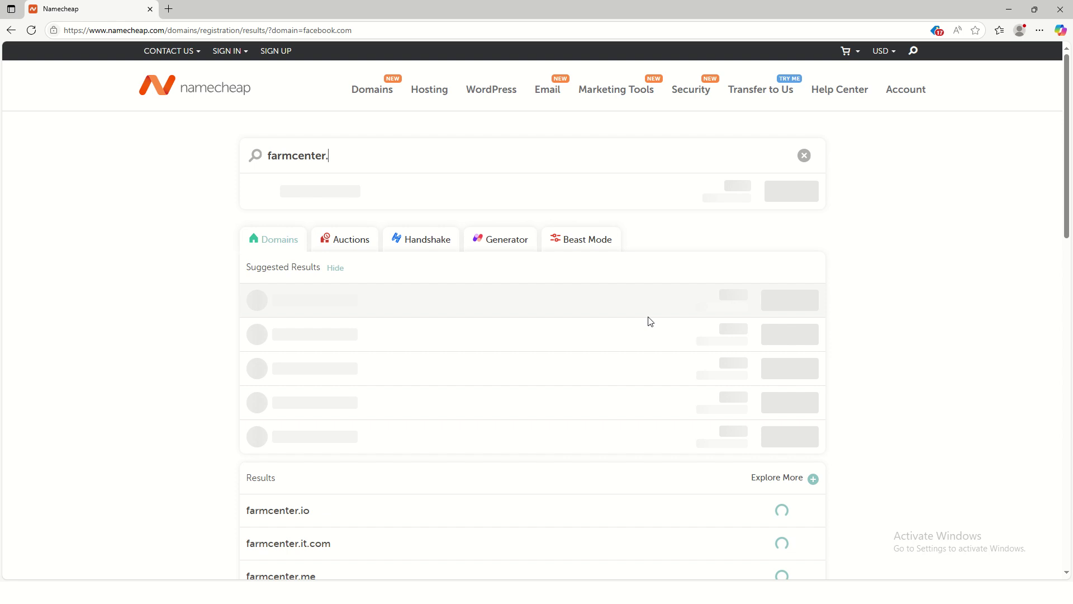
{"action": "type", "text": "com"}
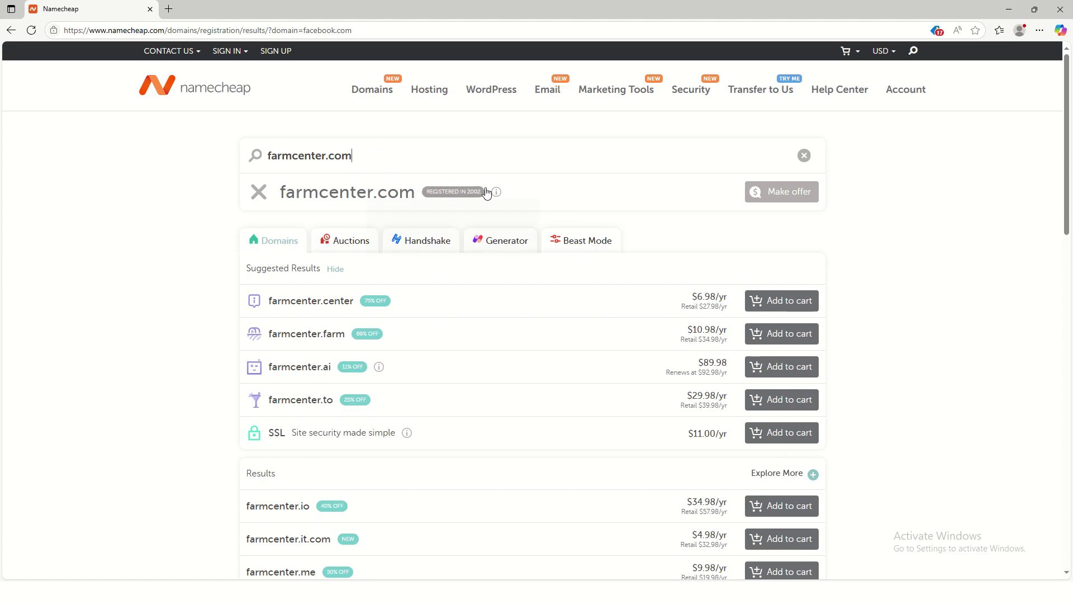
{"action": "mouse_move", "coordinate": [479, 197]}
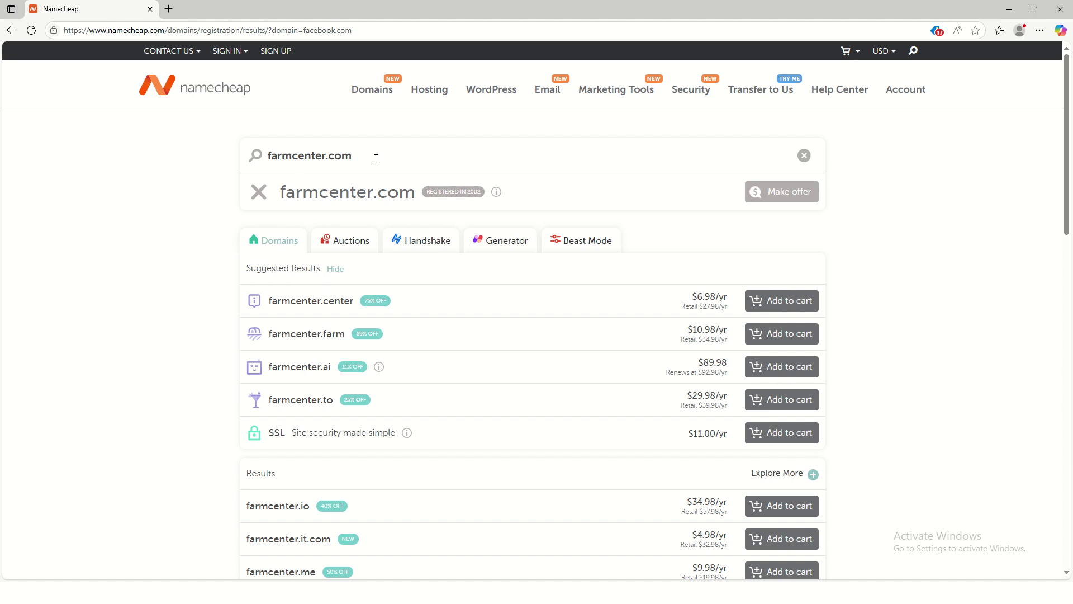
{"action": "left_click_drag", "start_coordinate": [375, 159], "coordinate": [255, 163]}
{"action": "key", "text": "ctrl+c"}
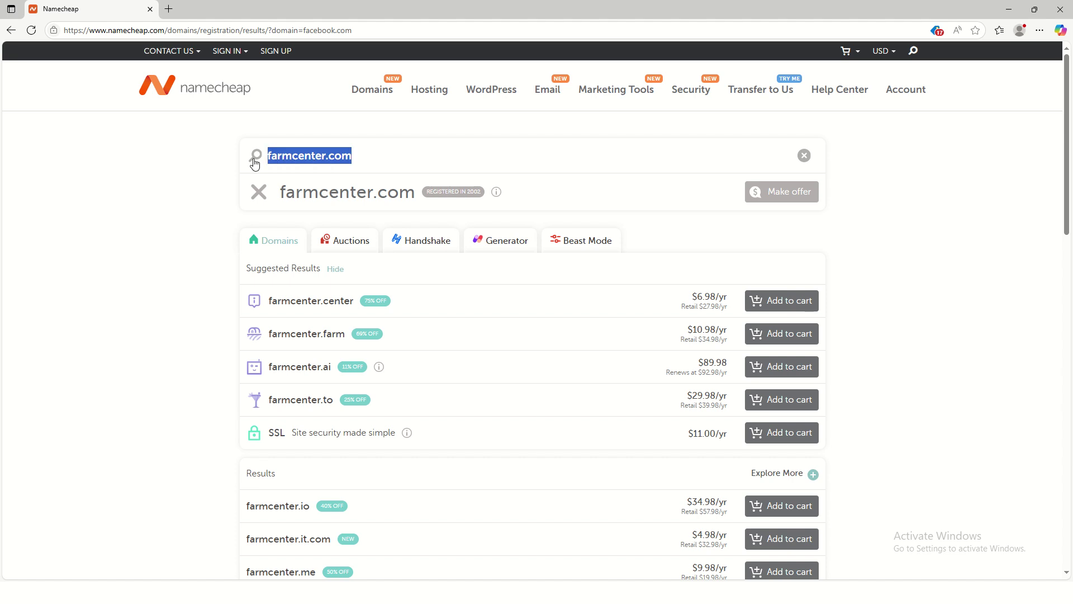
{"action": "left_click", "coordinate": [169, 9]}
{"action": "key", "text": "ctrl+v"}
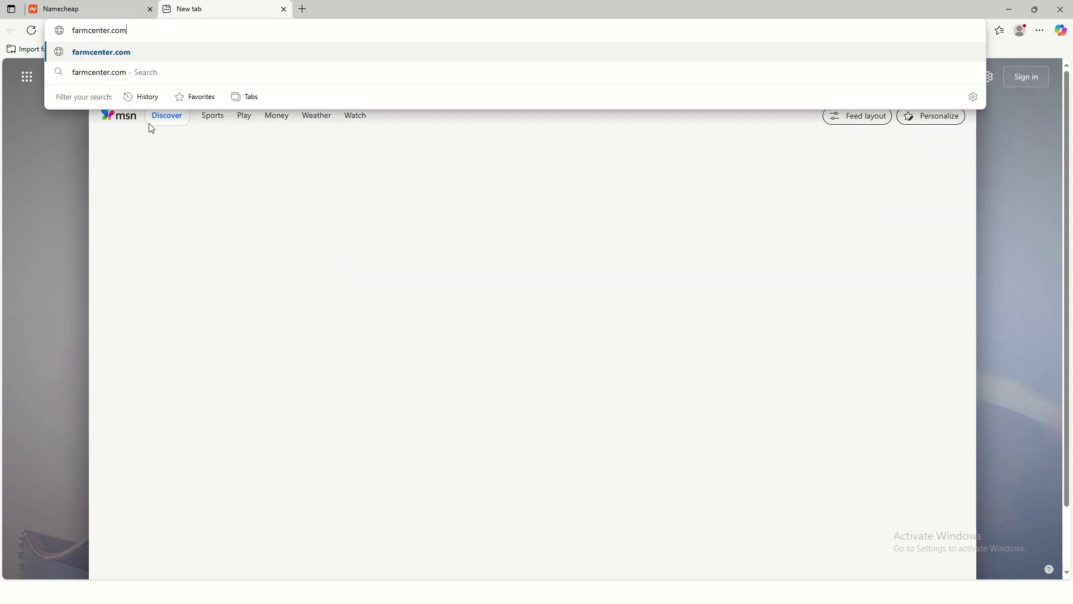
{"action": "left_click", "coordinate": [72, 30]}
{"action": "type", "text": "ww"}
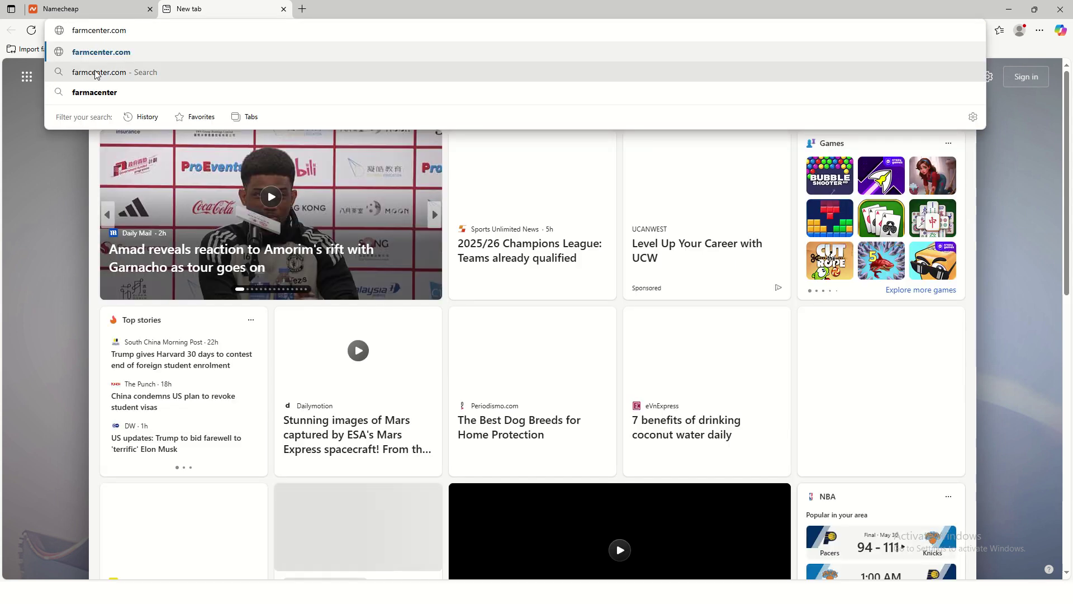
{"action": "type", "text": "w."}
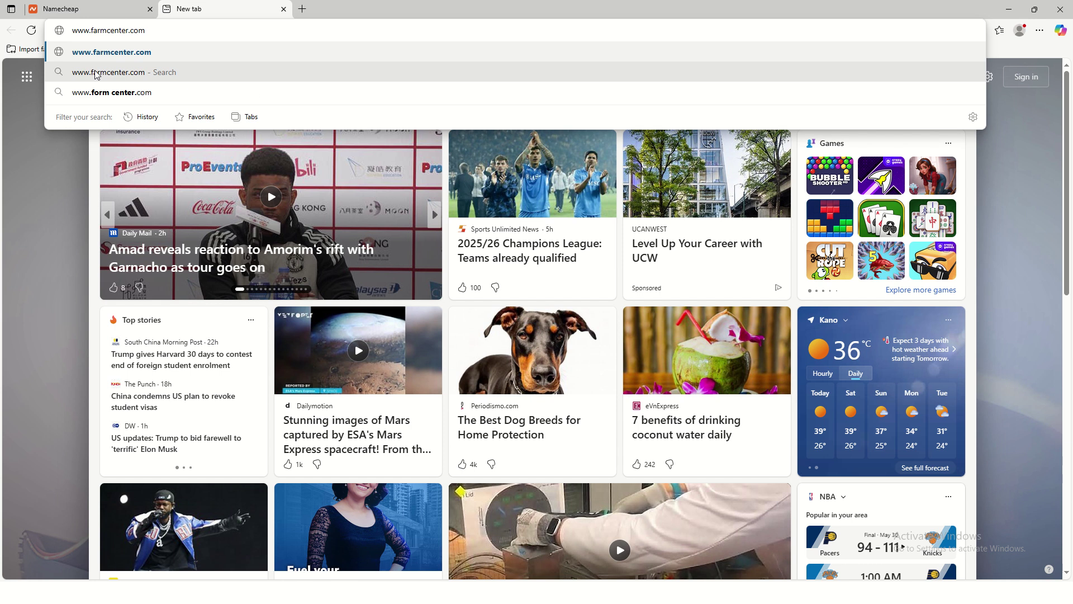
{"action": "key", "text": "Return"}
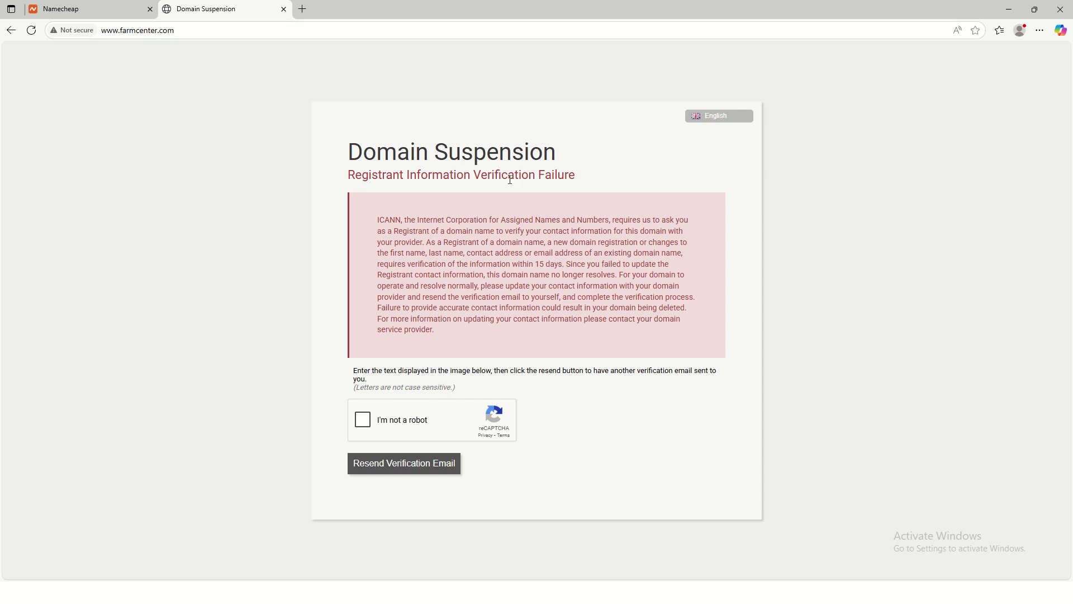
Step: Back on Namecheap, clear the farmcenter.com search and look up test.com
{"action": "left_click", "coordinate": [75, 8]}
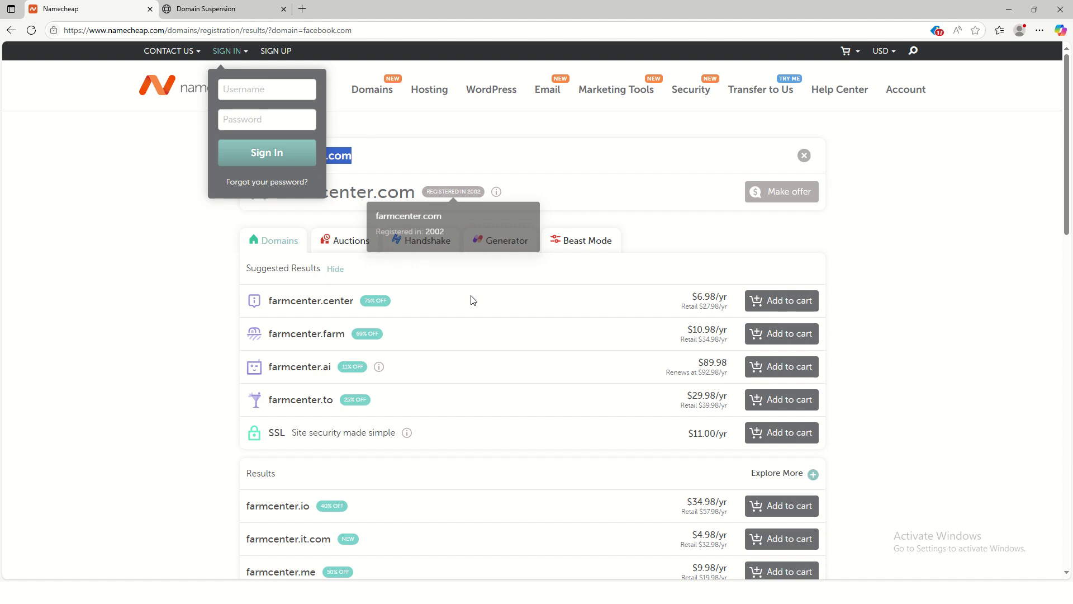
{"action": "left_click", "coordinate": [363, 157]}
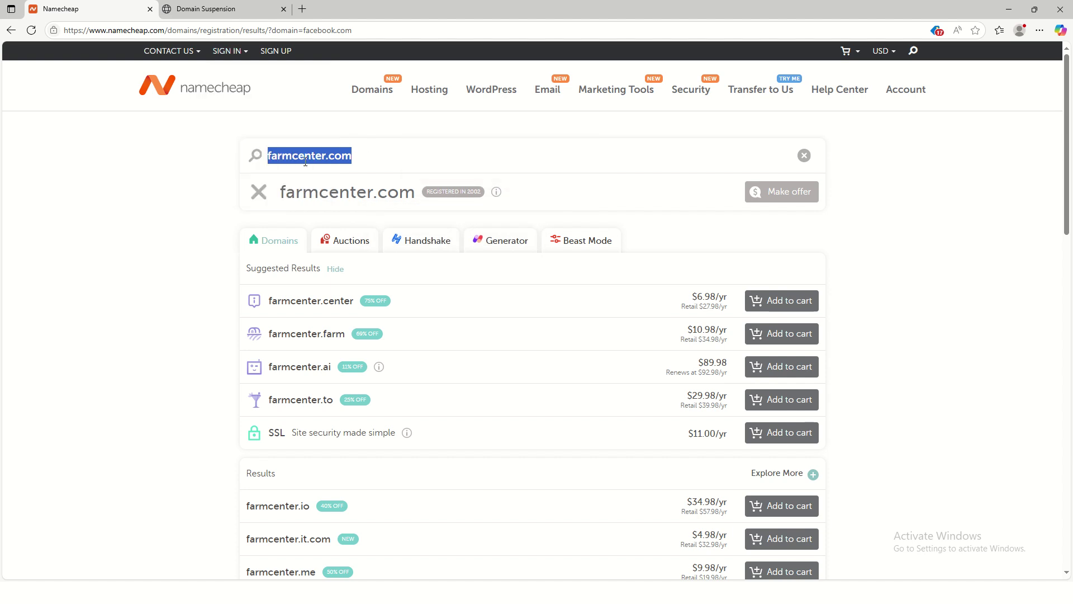
{"action": "left_click", "coordinate": [804, 156]}
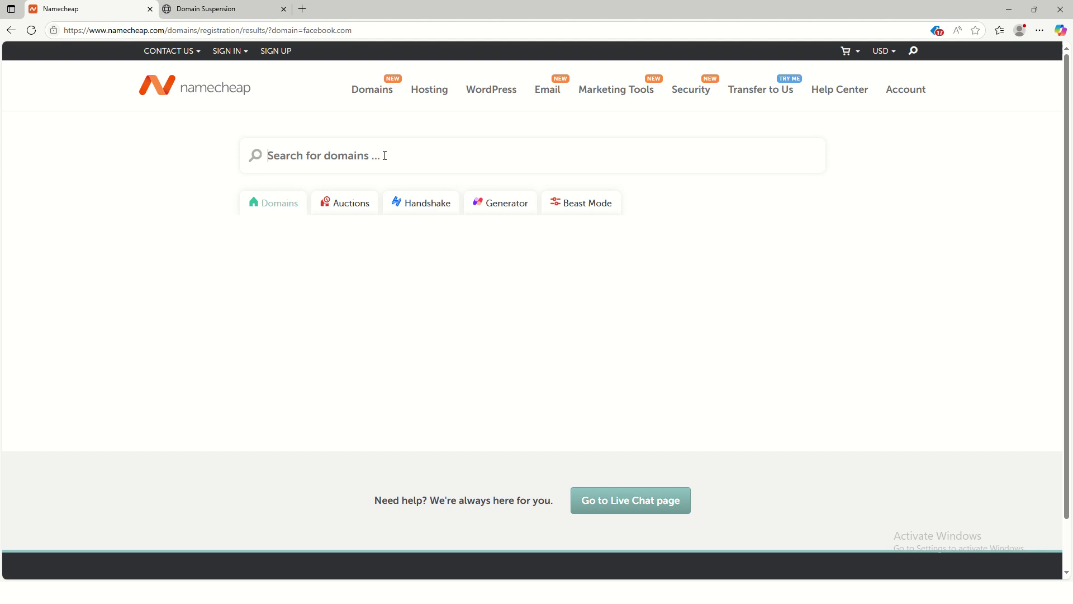
{"action": "left_click", "coordinate": [384, 156]}
{"action": "type", "text": "test.com"}
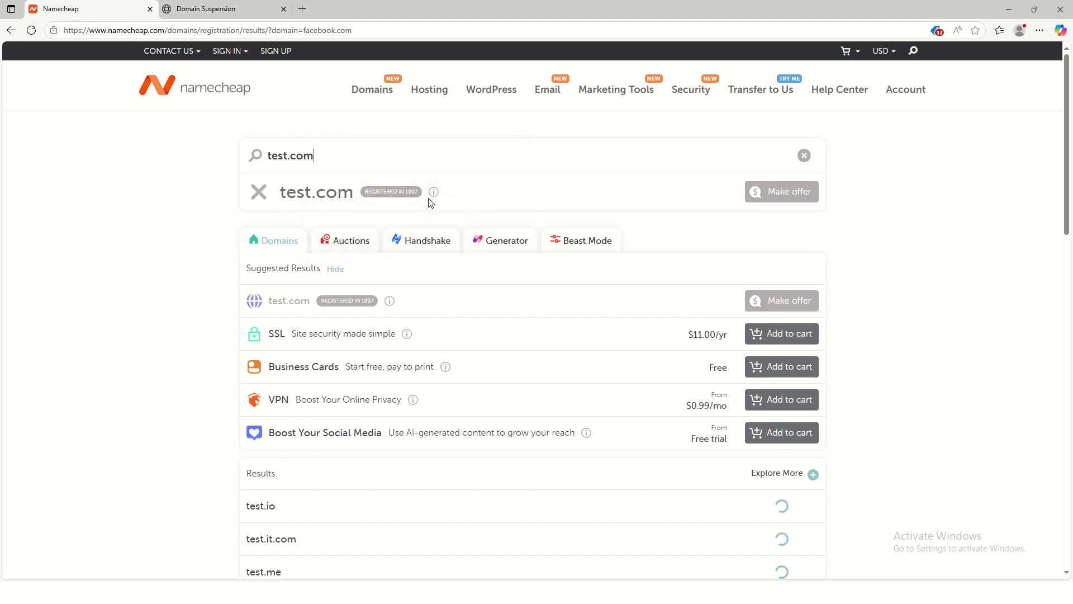
Step: Replace the query with shopnow, then shopy.com, and select the shopy.com text
{"action": "left_click_drag", "start_coordinate": [335, 156], "coordinate": [266, 156]}
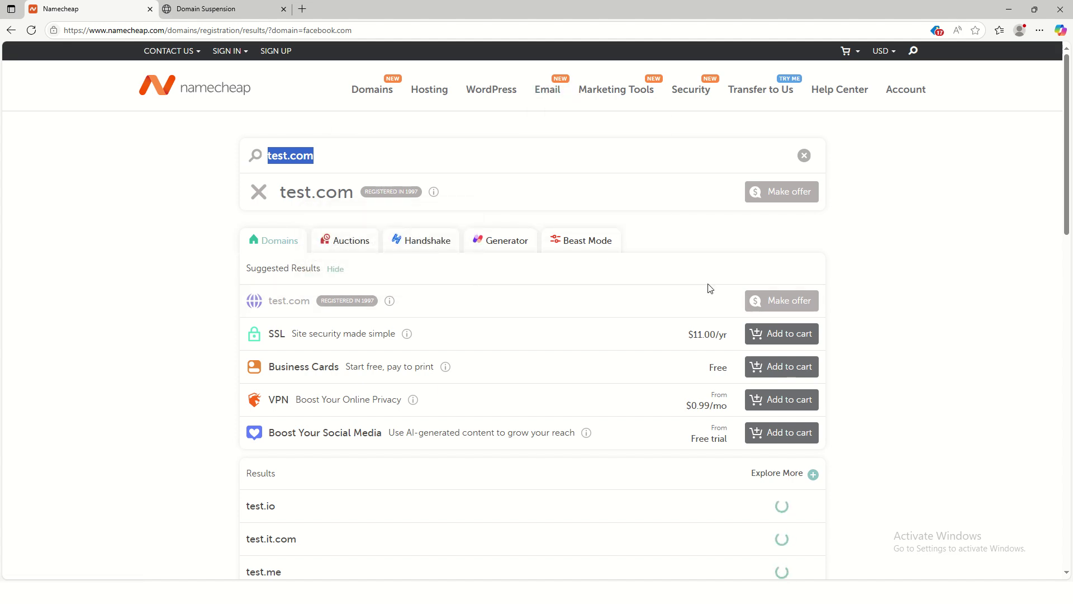
{"action": "type", "text": "sho"}
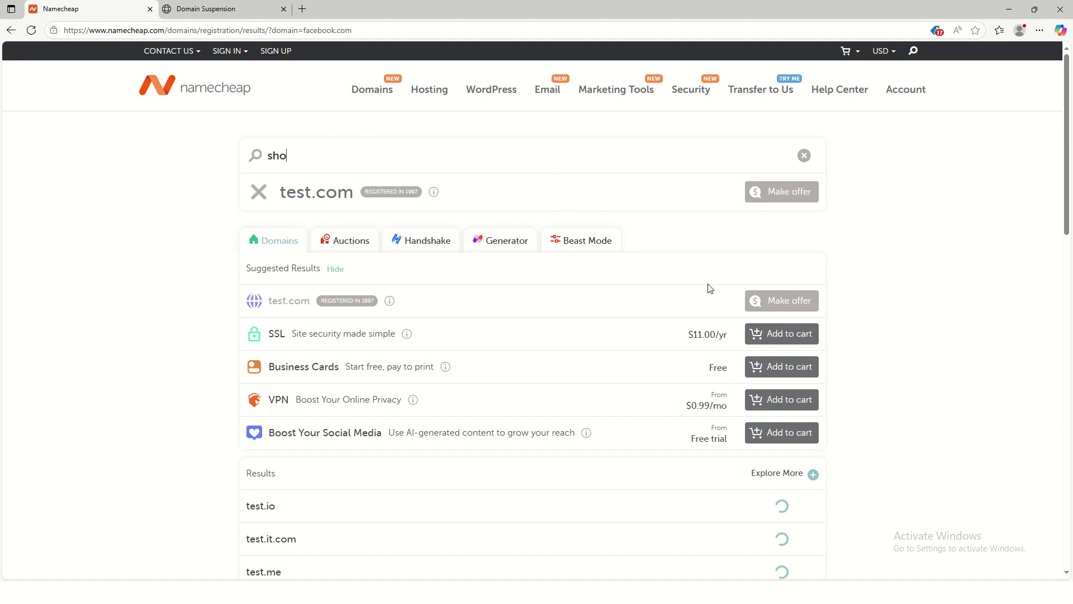
{"action": "type", "text": "pnow"}
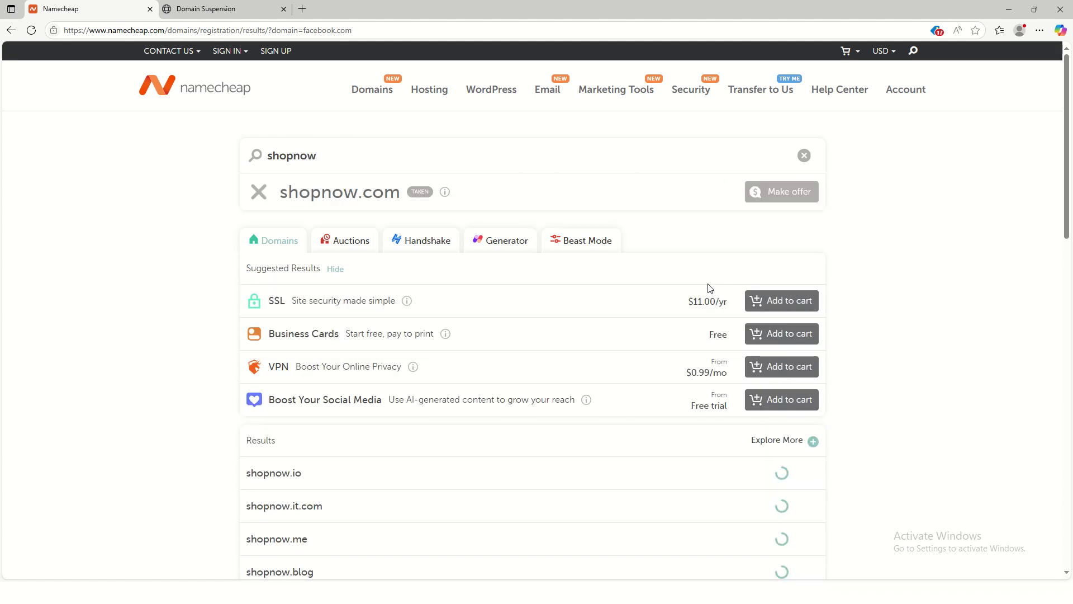
{"action": "key", "text": "BackSpace"}
{"action": "key", "text": "BackSpace"}
{"action": "key", "text": "BackSpace"}
{"action": "key", "text": "BackSpace"}
{"action": "type", "text": "pp"}
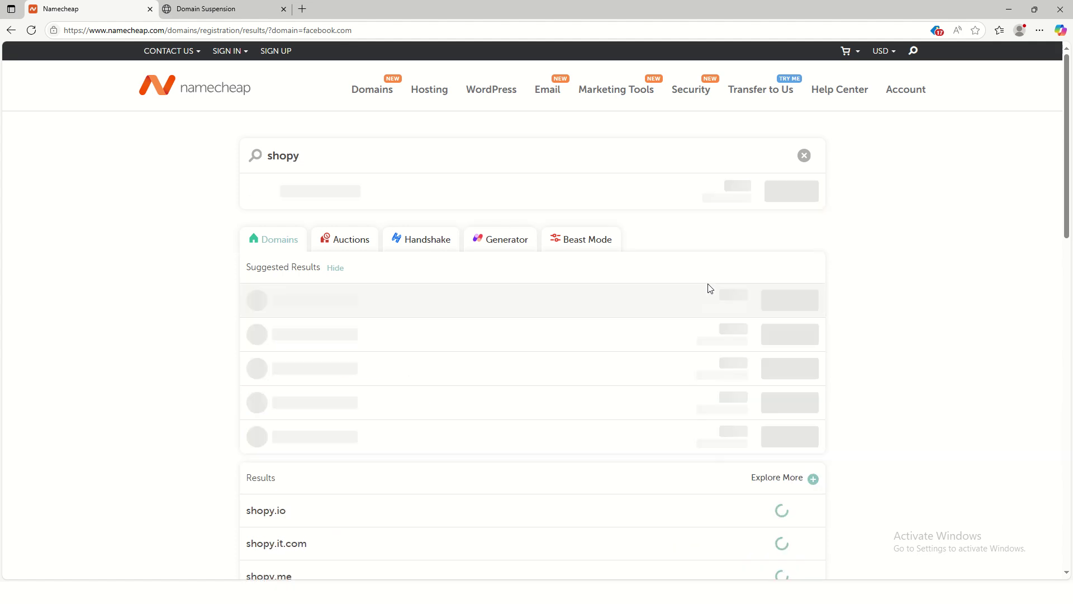
{"action": "key", "text": "BackSpace"}
{"action": "key", "text": "BackSpace"}
{"action": "type", "text": "p"}
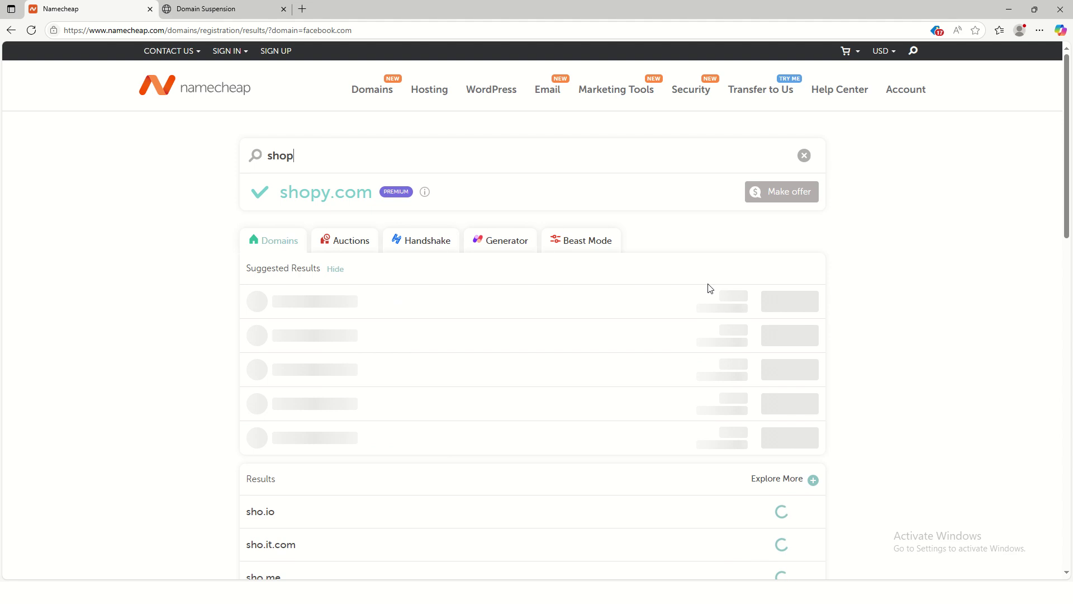
{"action": "type", "text": "y"}
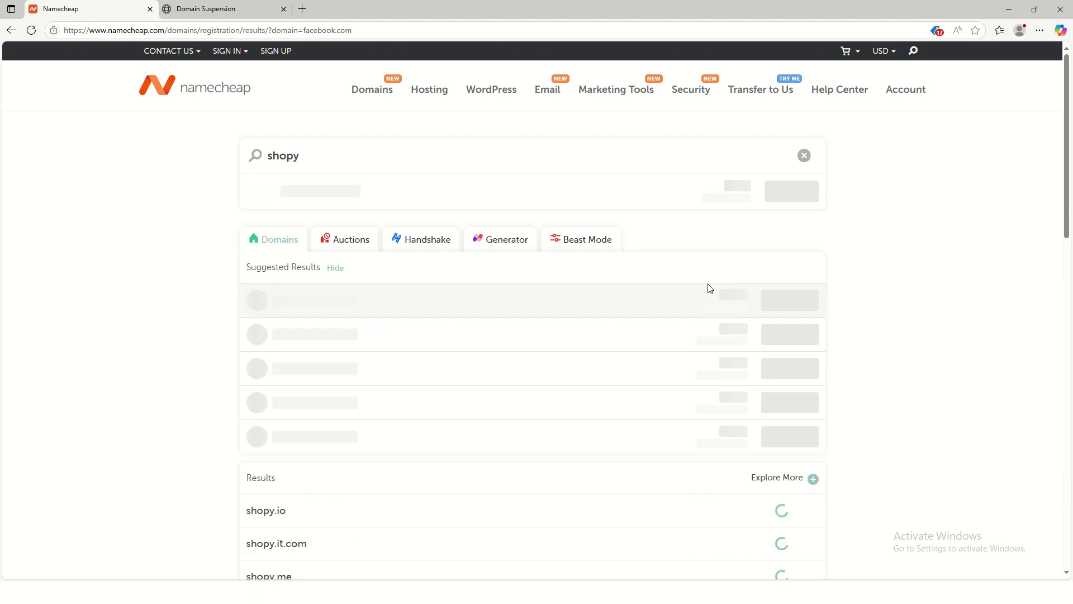
{"action": "type", "text": ".com"}
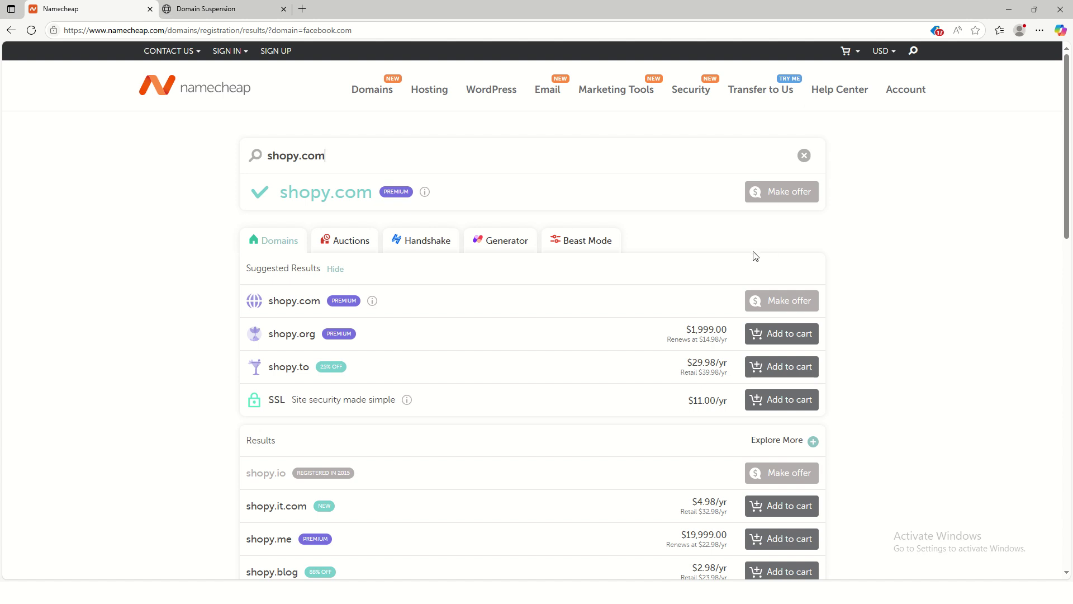
{"action": "left_click_drag", "start_coordinate": [329, 155], "coordinate": [240, 158]}
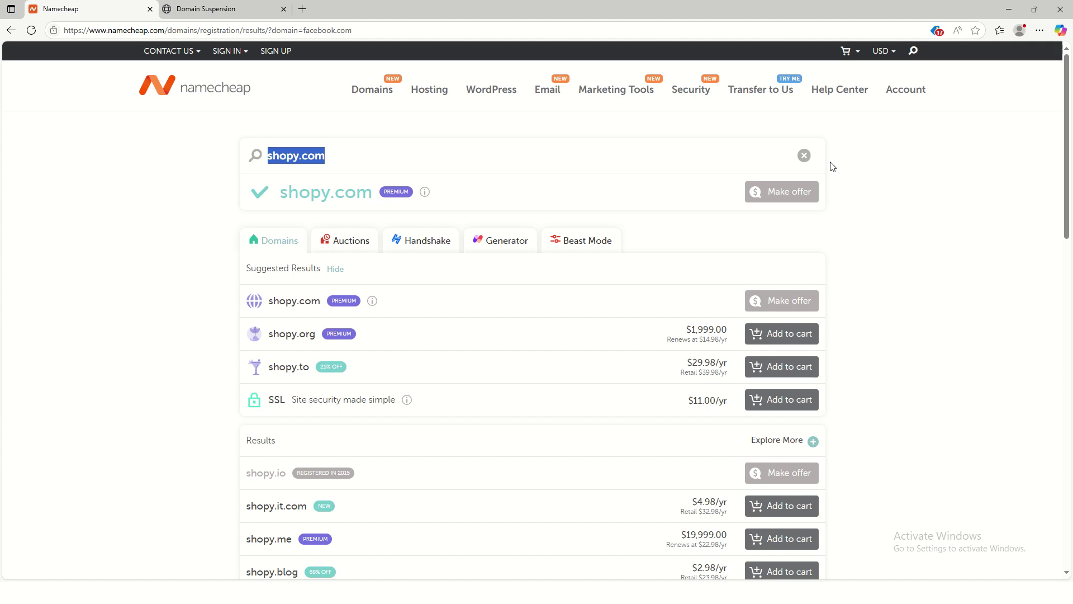
Step: Search bata.com, then erase it
{"action": "type", "text": "ba"}
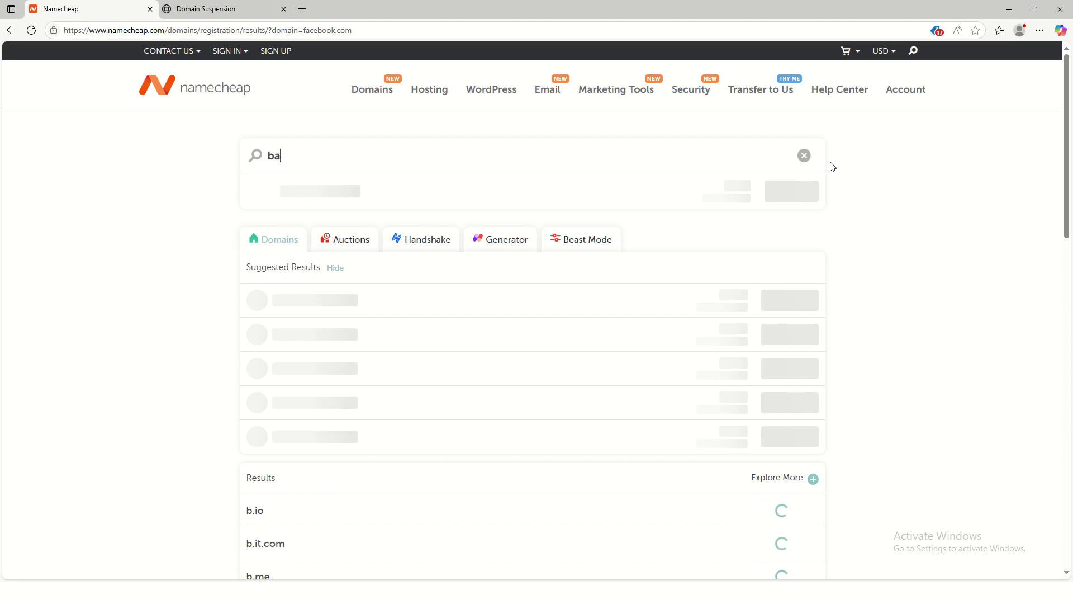
{"action": "type", "text": "ta.com"}
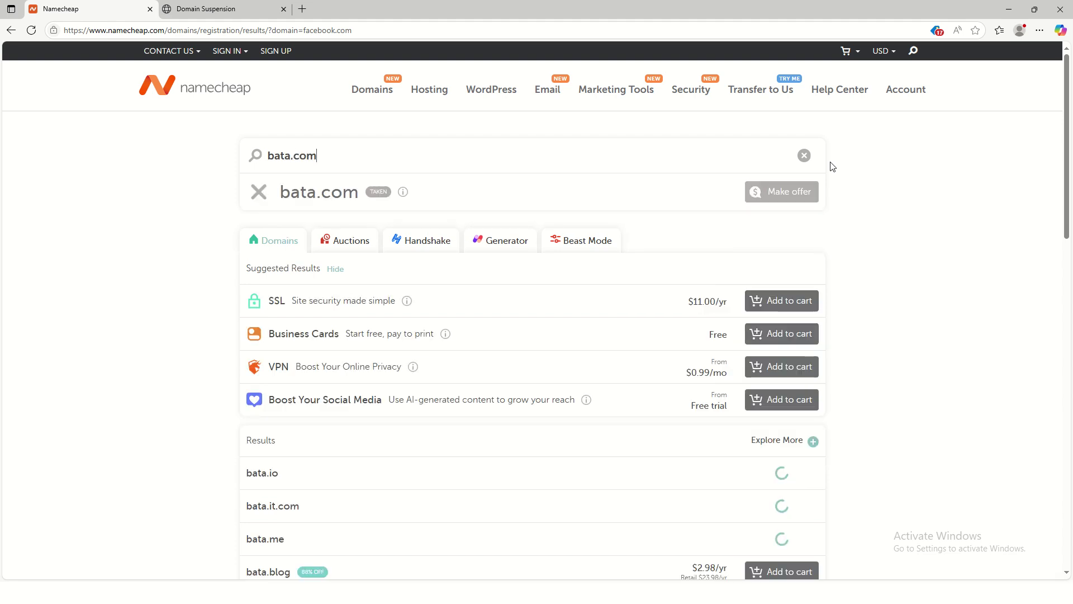
{"action": "key", "text": "BackSpace"}
{"action": "key", "text": "BackSpace"}
{"action": "key", "text": "BackSpace"}
{"action": "key", "text": "BackSpace"}
{"action": "key", "text": "BackSpace"}
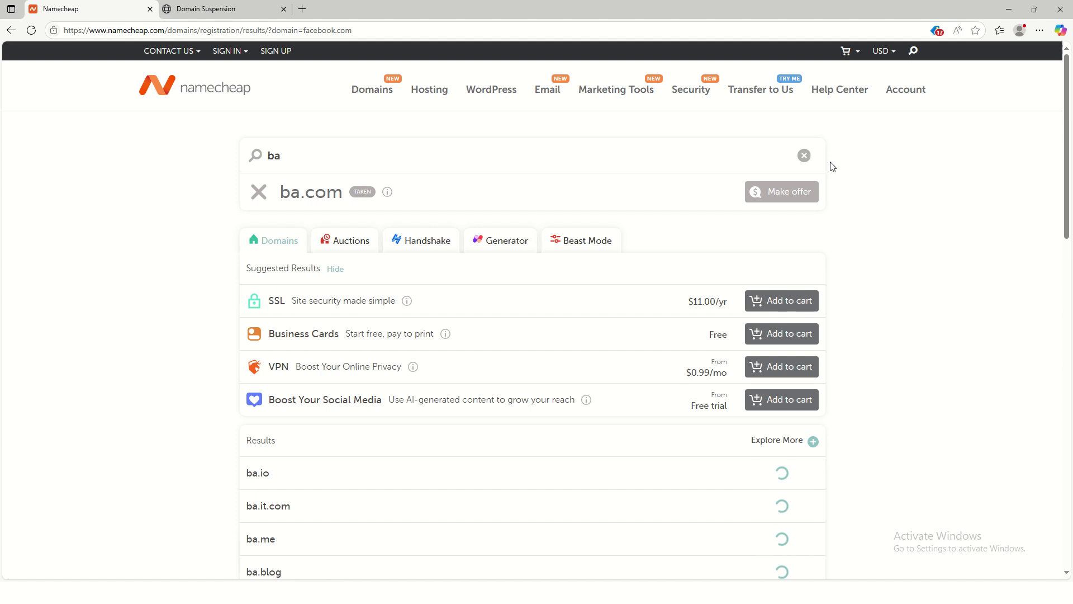
{"action": "key", "text": "BackSpace"}
{"action": "key", "text": "BackSpace"}
Step: Search teststore.com, correcting the 'teststro' typo
{"action": "type", "text": "s"}
{"action": "key", "text": "BackSpace"}
{"action": "type", "text": "tests"}
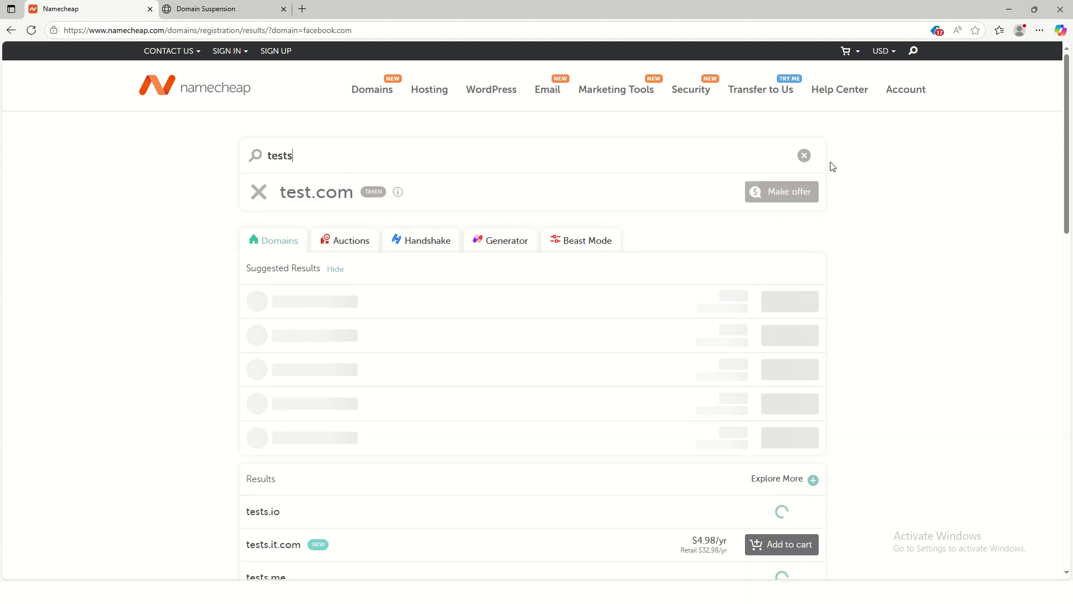
{"action": "type", "text": "tro"}
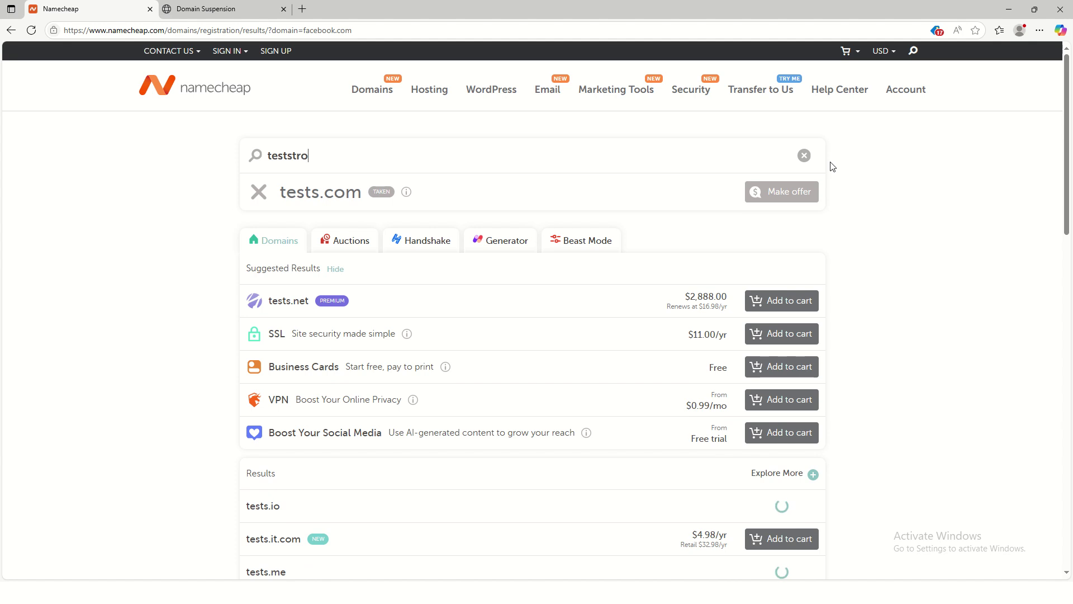
{"action": "key", "text": "BackSpace"}
{"action": "key", "text": "BackSpace"}
{"action": "type", "text": "ore.com"}
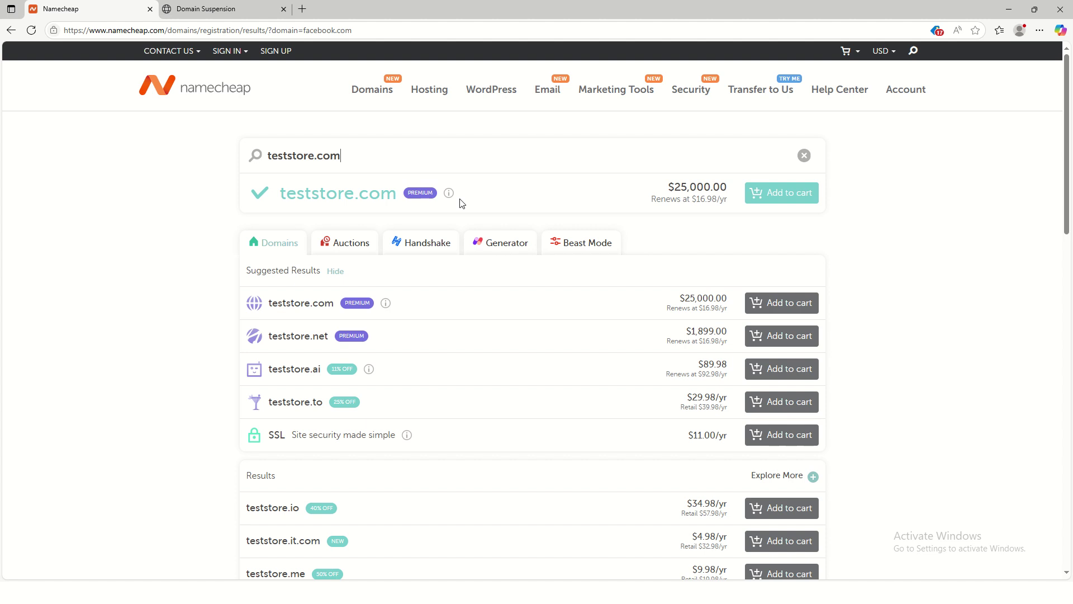
Step: Select the teststore.com query and erase it so the search is empty
{"action": "left_click_drag", "start_coordinate": [341, 156], "coordinate": [255, 158]}
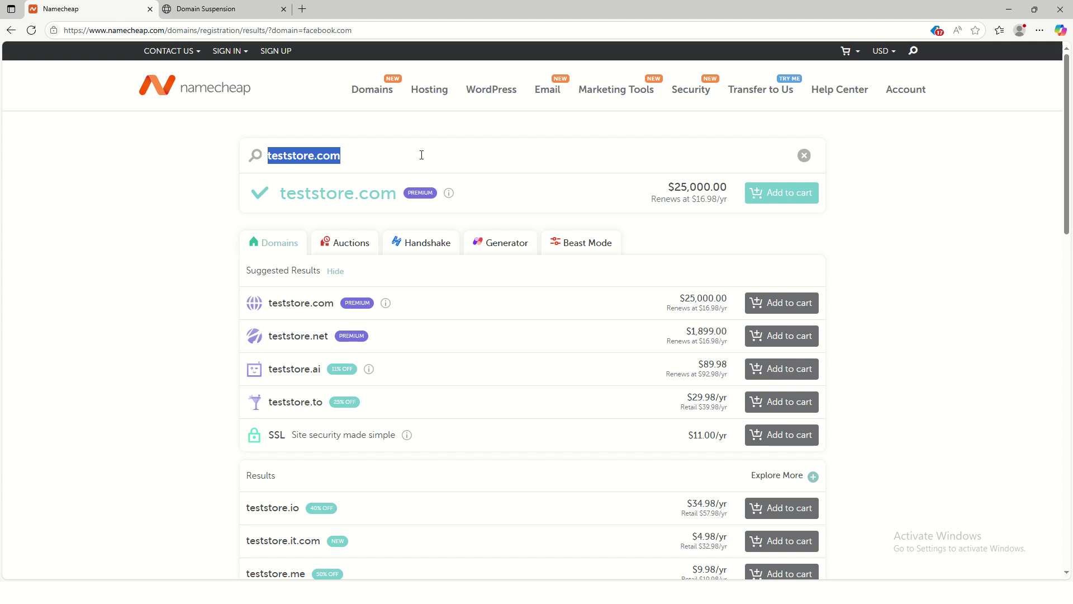
{"action": "type", "text": "sani"}
{"action": "key", "text": "BackSpace"}
{"action": "key", "text": "BackSpace"}
{"action": "key", "text": "BackSpace"}
{"action": "key", "text": "BackSpace"}
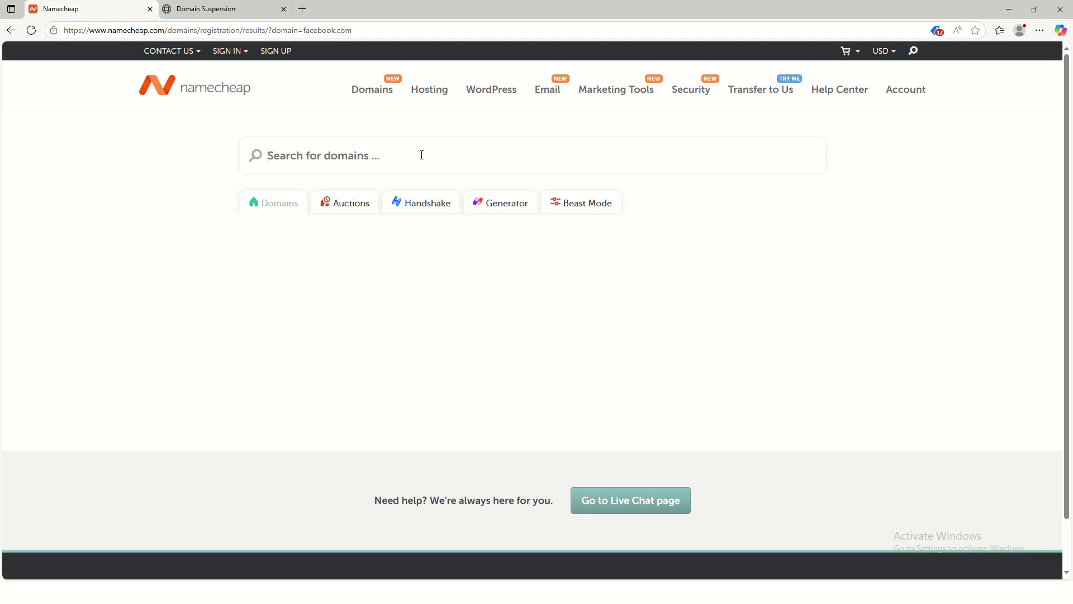
Step: Search buydil.com, try buydl.com and buydeal.com, then return to buydil.com at $11.28/yr
{"action": "type", "text": "buy"}
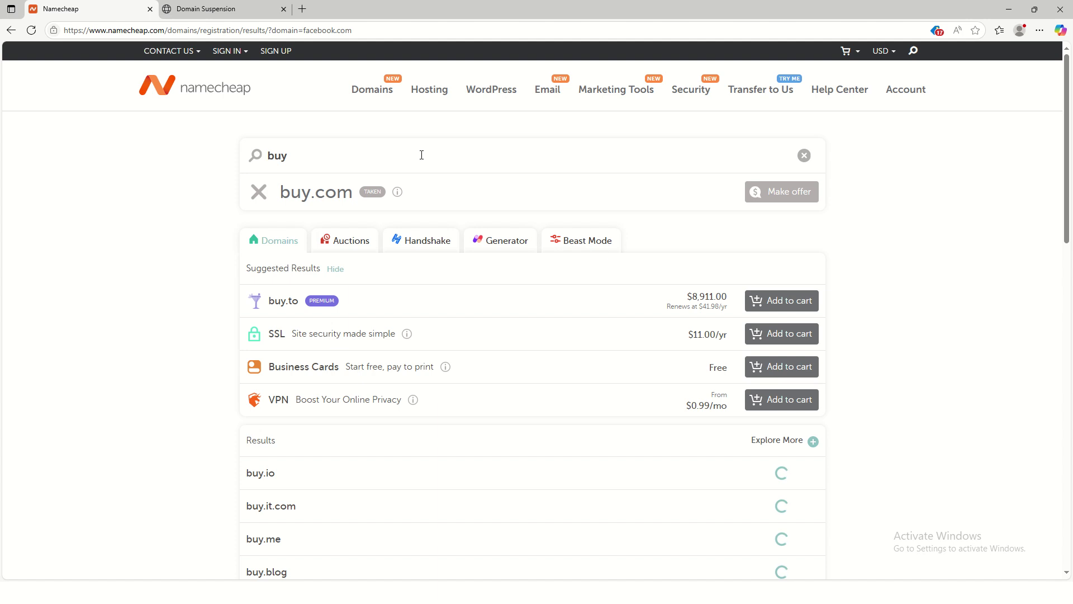
{"action": "type", "text": "di"}
{"action": "key", "text": "BackSpace"}
{"action": "type", "text": "dil"}
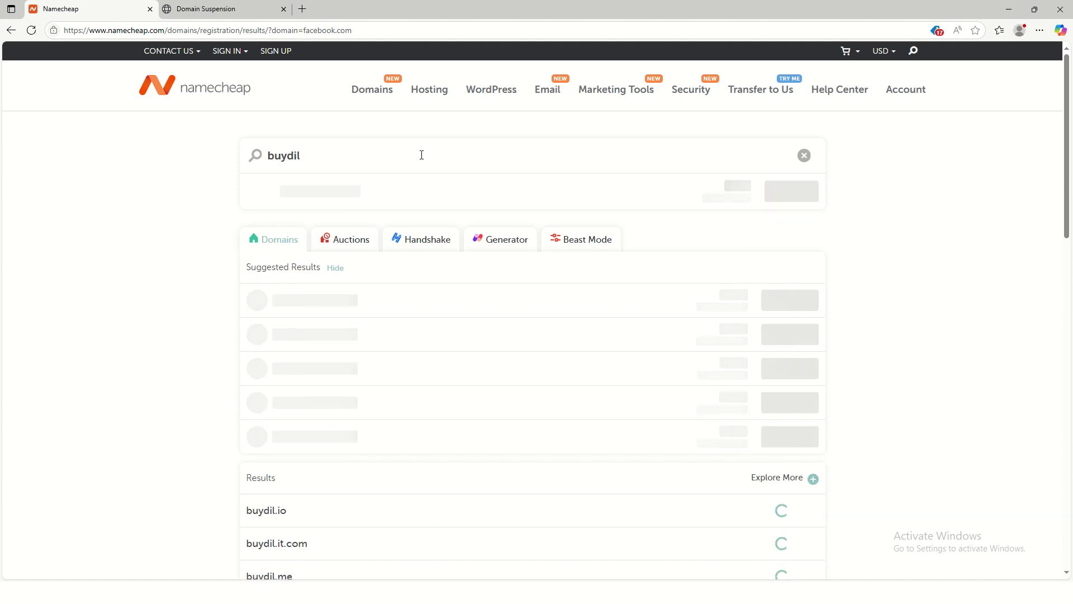
{"action": "type", "text": ".com"}
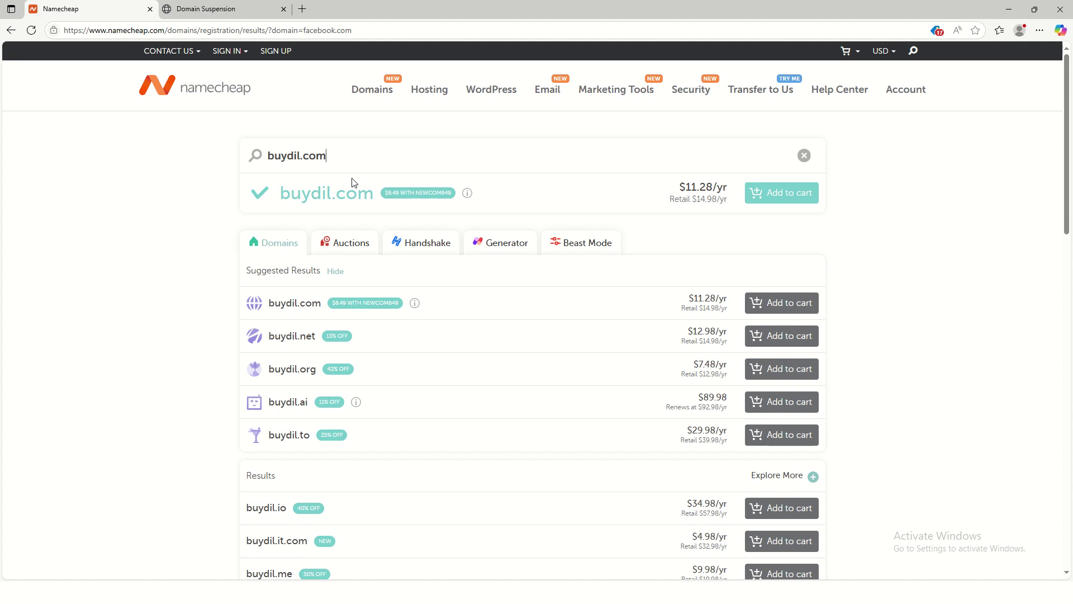
{"action": "left_click", "coordinate": [297, 154]}
{"action": "key", "text": "BackSpace"}
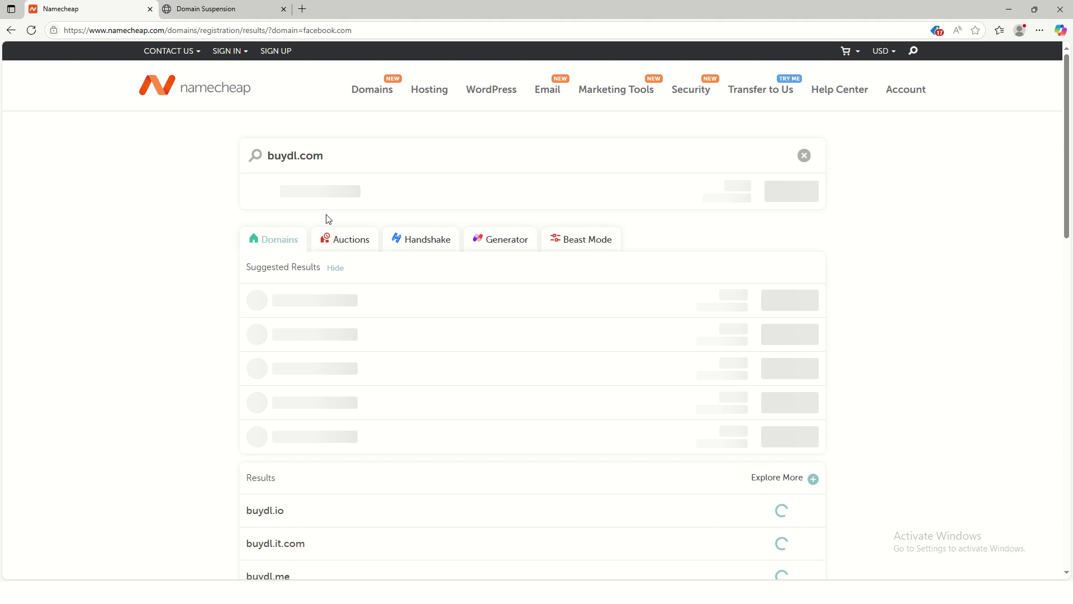
{"action": "type", "text": "eal"}
{"action": "key", "text": "BackSpace"}
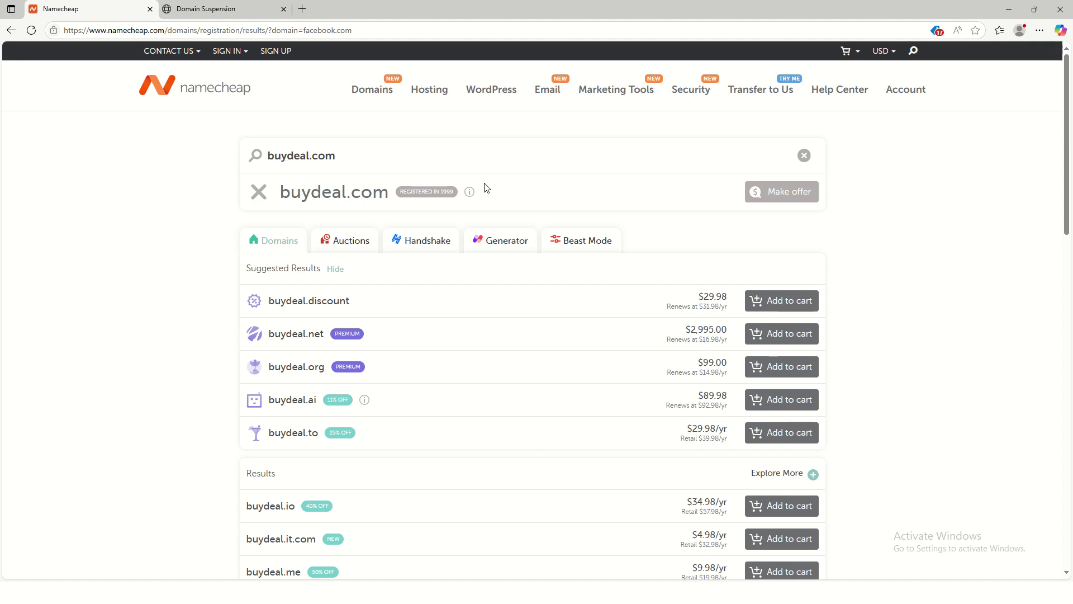
{"action": "key", "text": "BackSpace"}
{"action": "key", "text": "BackSpace"}
{"action": "type", "text": "i"}
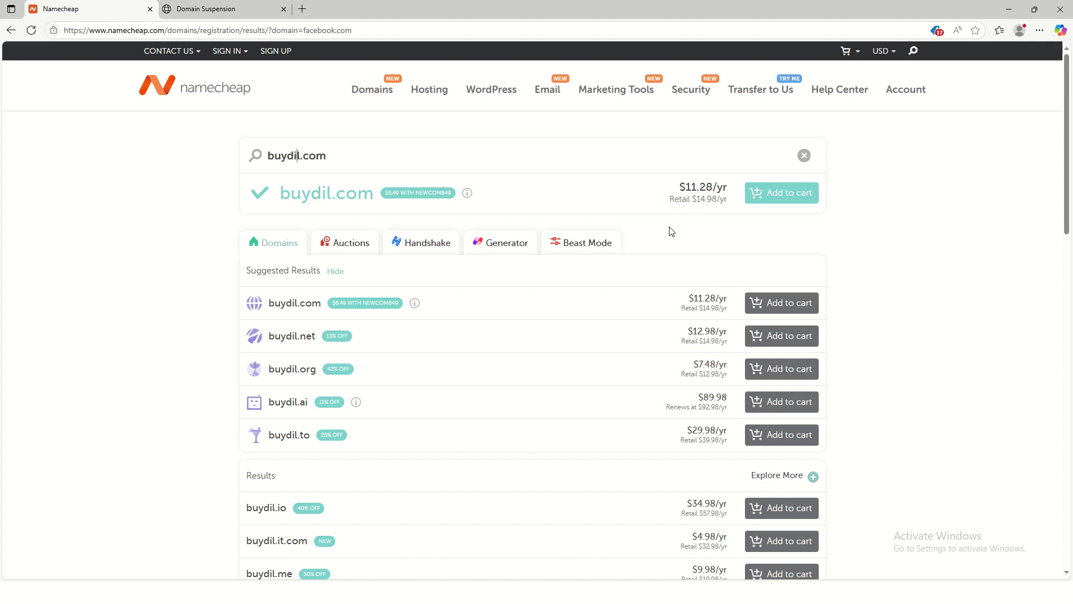
Step: Review the buydil.com results, open the Hosting dropdown, and highlight the available buydil.com name
{"action": "scroll", "coordinate": [613, 433], "scroll_direction": "down", "scroll_amount": 1}
{"action": "scroll", "coordinate": [614, 432], "scroll_direction": "down", "scroll_amount": 6}
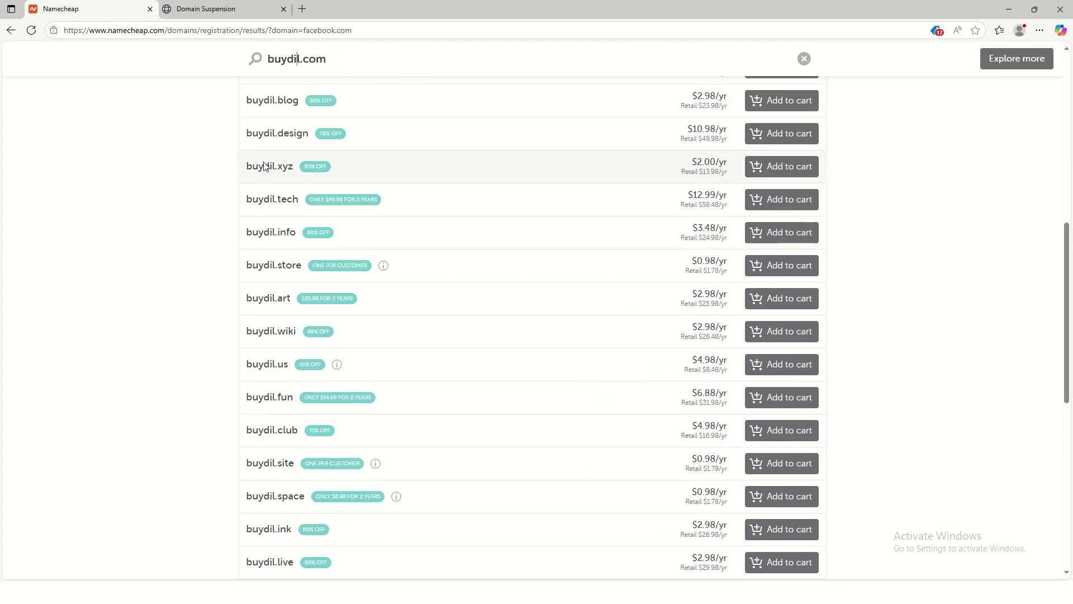
{"action": "scroll", "coordinate": [431, 441], "scroll_direction": "down", "scroll_amount": 7}
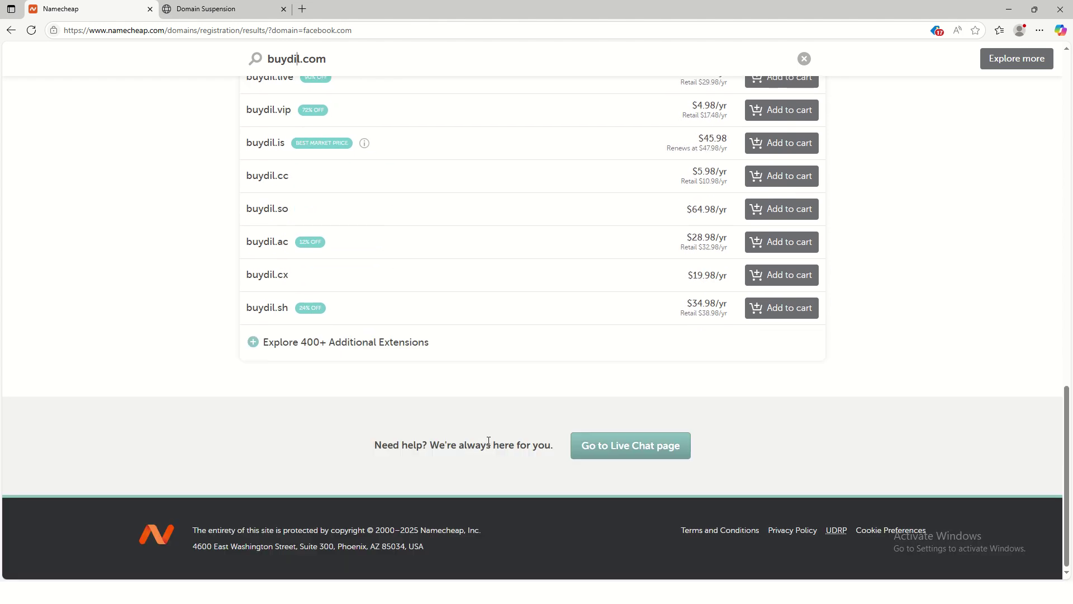
{"action": "scroll", "coordinate": [488, 441], "scroll_direction": "up", "scroll_amount": 14}
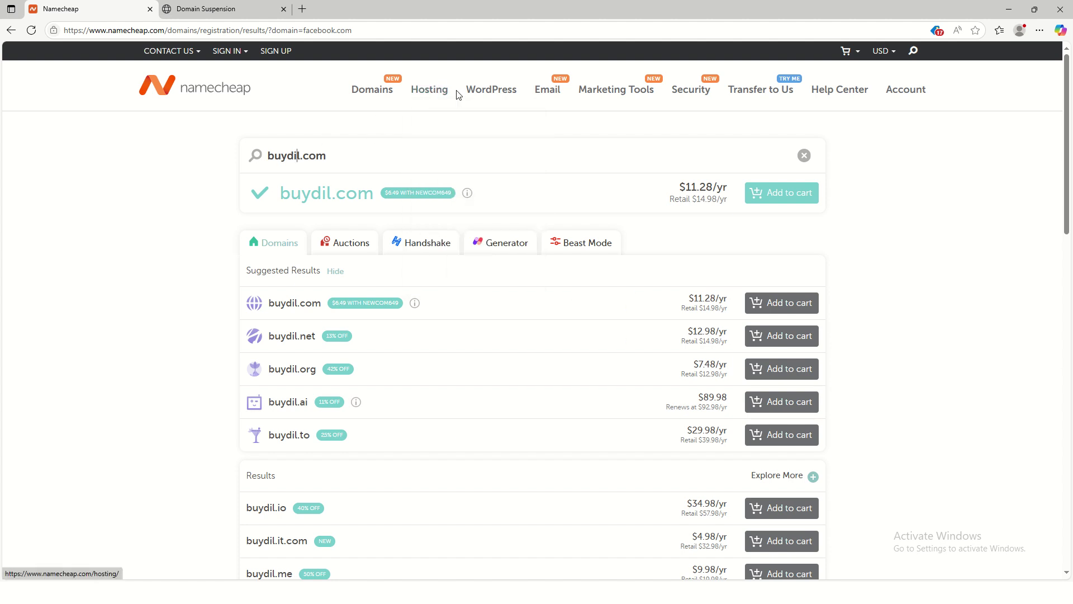
{"action": "mouse_move", "coordinate": [420, 96]}
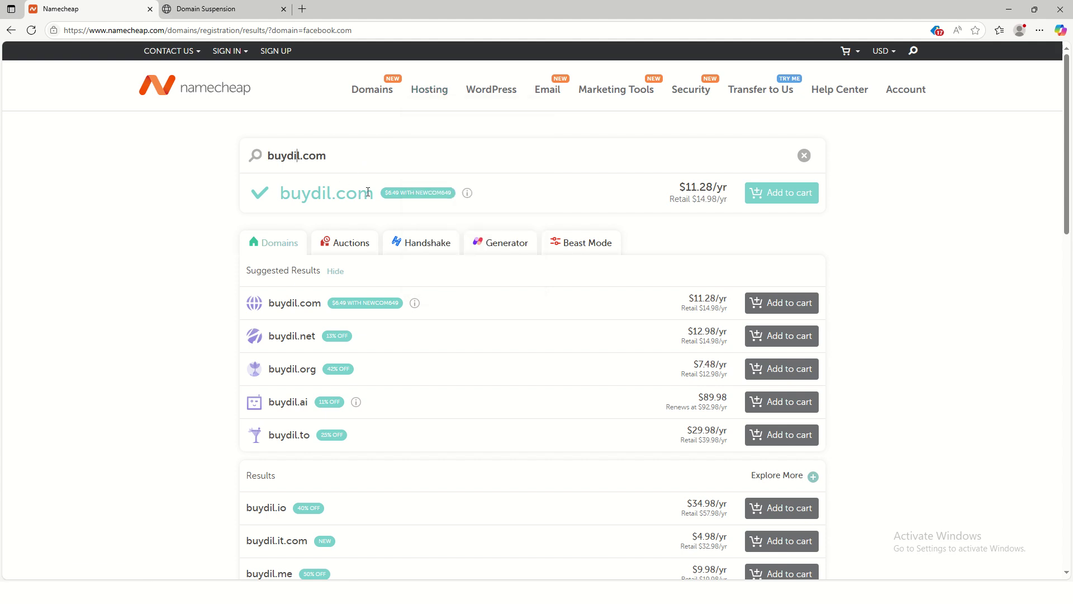
{"action": "left_click_drag", "start_coordinate": [370, 194], "coordinate": [240, 177]}
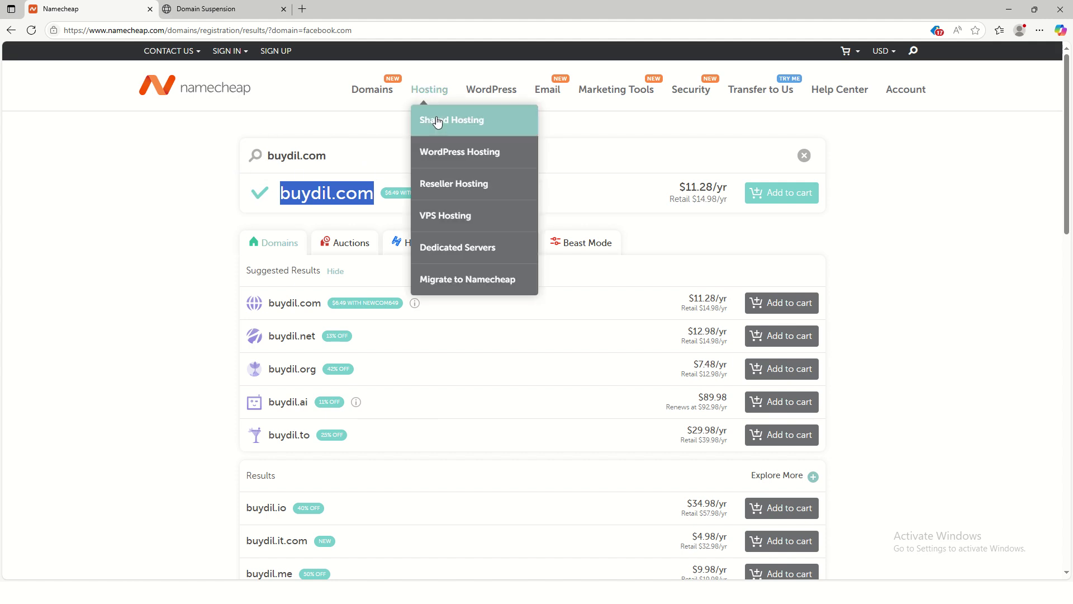
Step: Open Shared Hosting and highlight the Stellar ($1.98/mo) and Stellar Plus ($2.98/mo) prices
{"action": "left_click", "coordinate": [457, 127]}
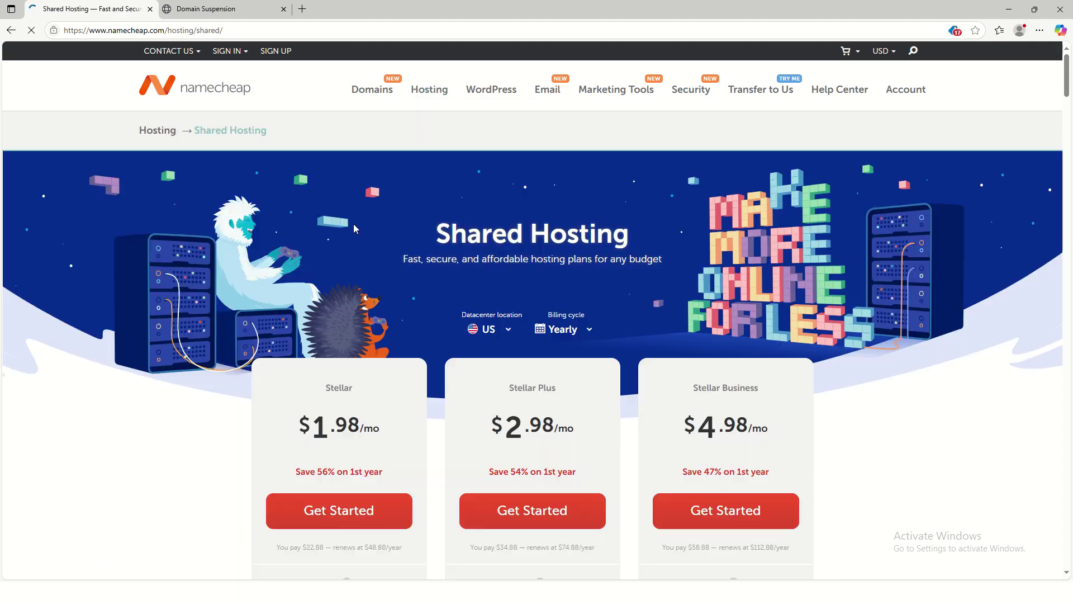
{"action": "scroll", "coordinate": [396, 304], "scroll_direction": "down", "scroll_amount": 1}
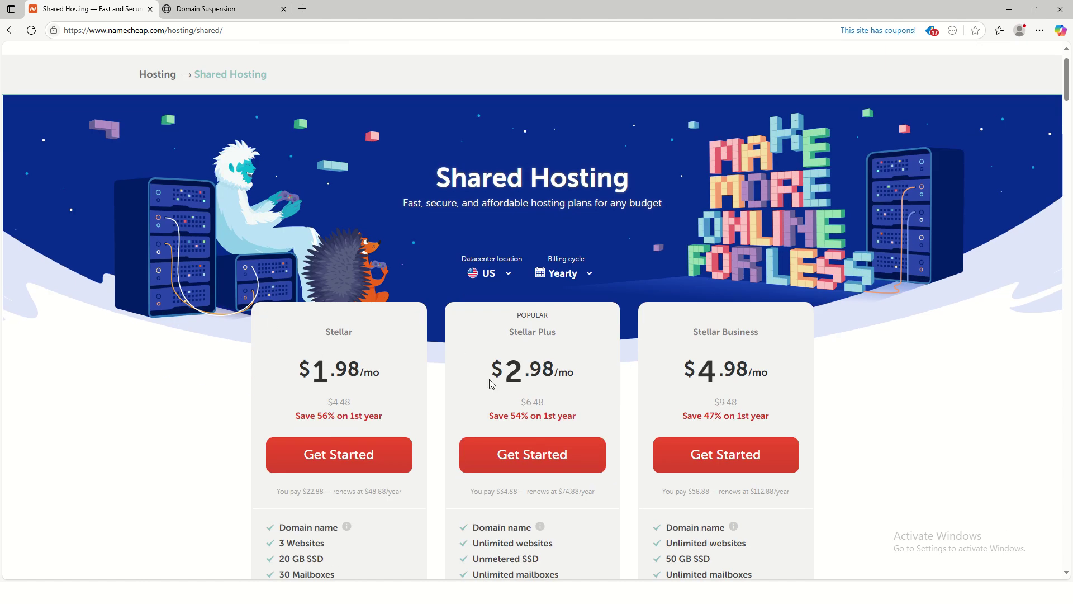
{"action": "scroll", "coordinate": [604, 364], "scroll_direction": "down", "scroll_amount": 4}
{"action": "scroll", "coordinate": [593, 287], "scroll_direction": "up", "scroll_amount": 2}
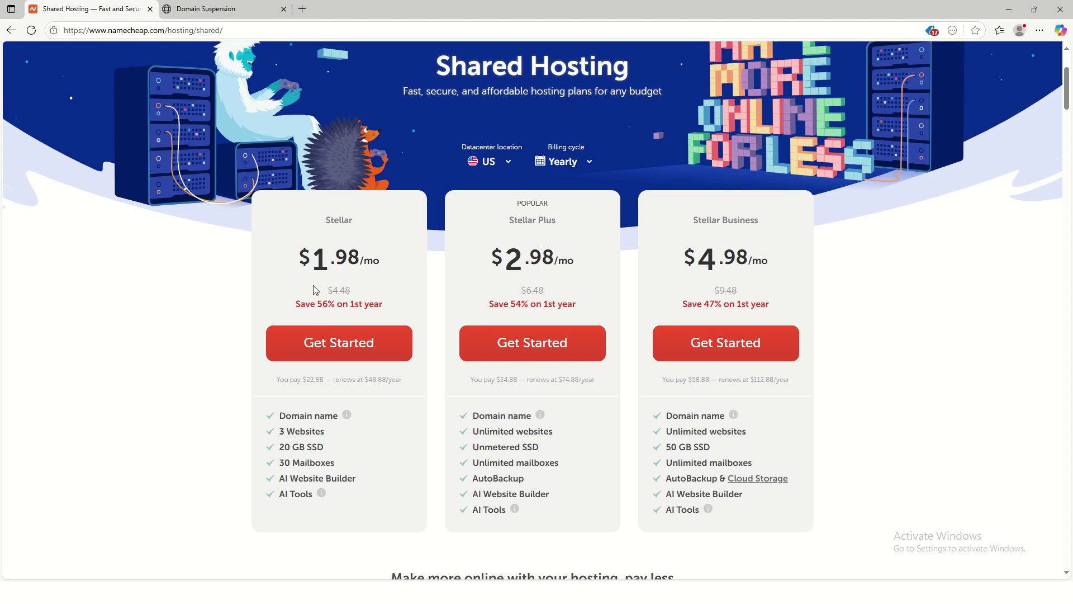
{"action": "left_click_drag", "start_coordinate": [308, 247], "coordinate": [401, 267]}
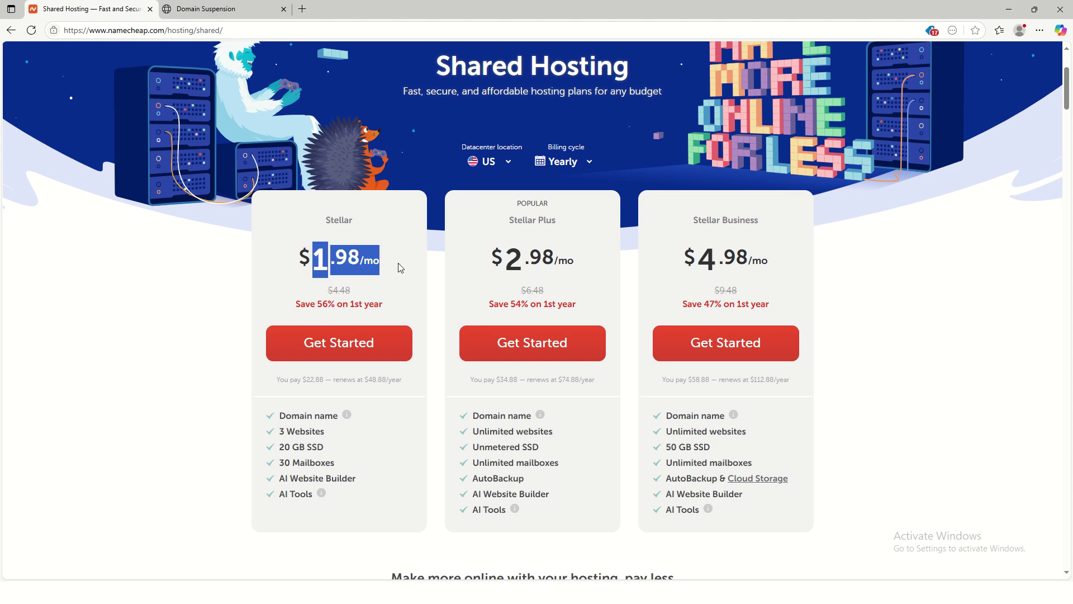
{"action": "left_click", "coordinate": [511, 263]}
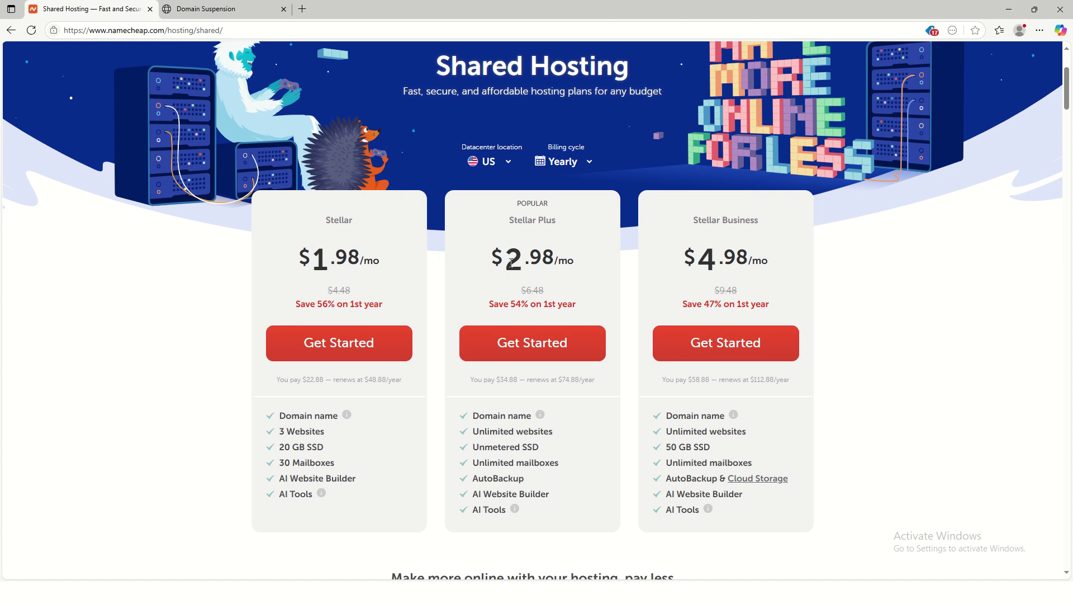
{"action": "left_click_drag", "start_coordinate": [512, 263], "coordinate": [581, 273]}
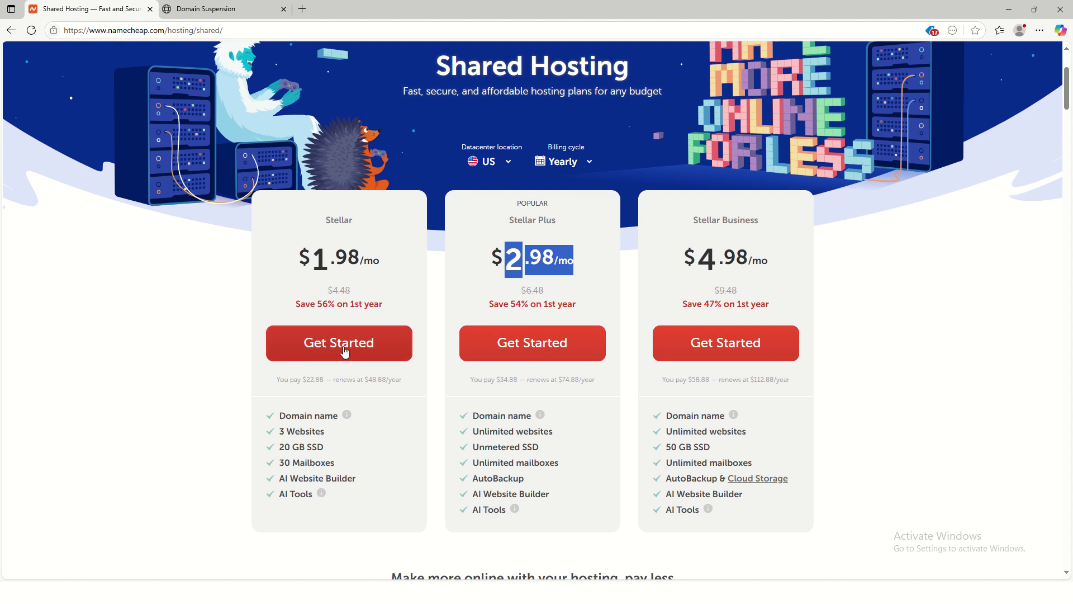
{"action": "left_click", "coordinate": [312, 348]}
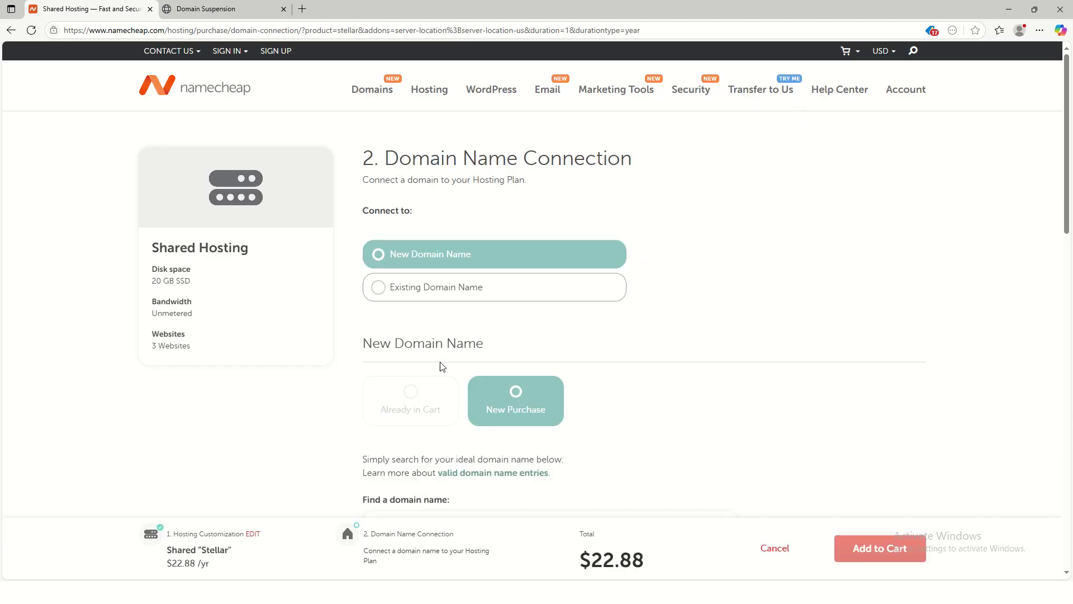
{"action": "scroll", "coordinate": [445, 363], "scroll_direction": "down", "scroll_amount": 8}
{"action": "scroll", "coordinate": [456, 352], "scroll_direction": "up", "scroll_amount": 8}
{"action": "left_click", "coordinate": [10, 28]}
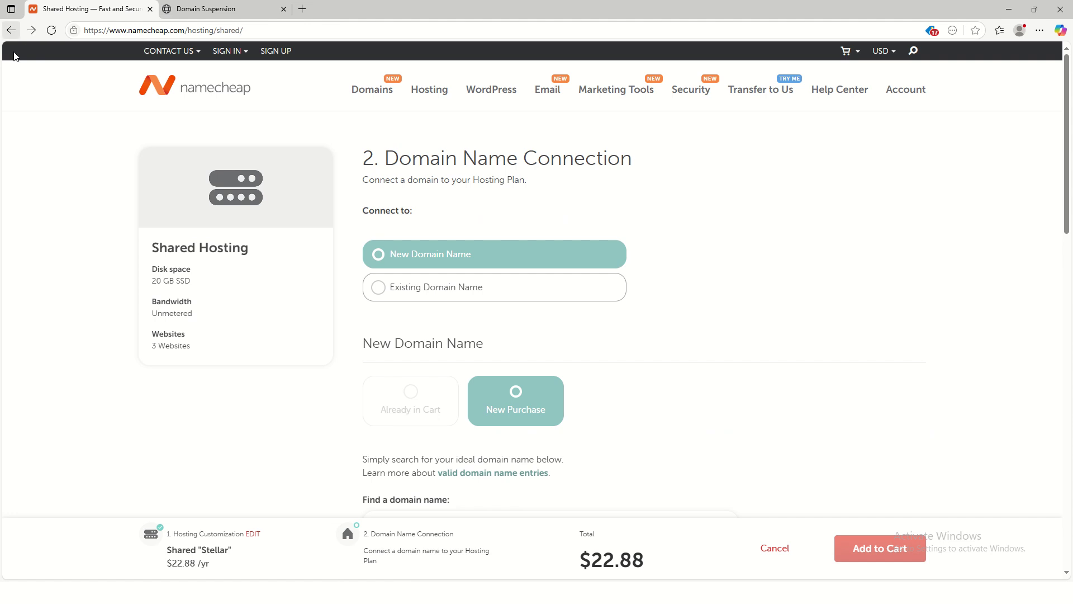
{"action": "scroll", "coordinate": [380, 428], "scroll_direction": "down", "scroll_amount": 4}
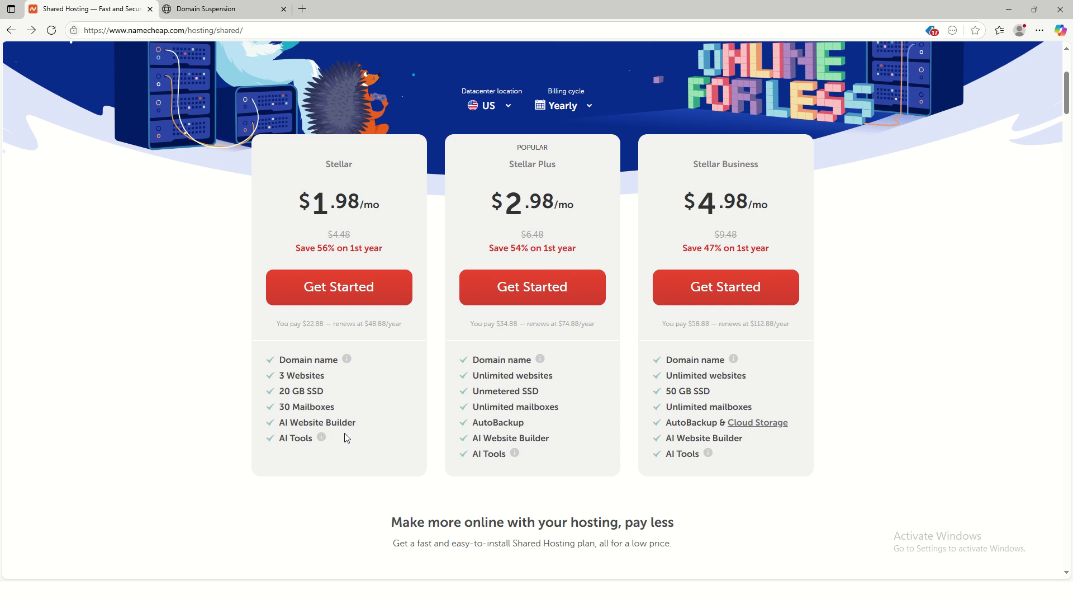
Step: Start the Stellar plan order and scroll down to the Domain Name Connection search box
{"action": "mouse_move", "coordinate": [540, 359]}
{"action": "left_click", "coordinate": [311, 295]}
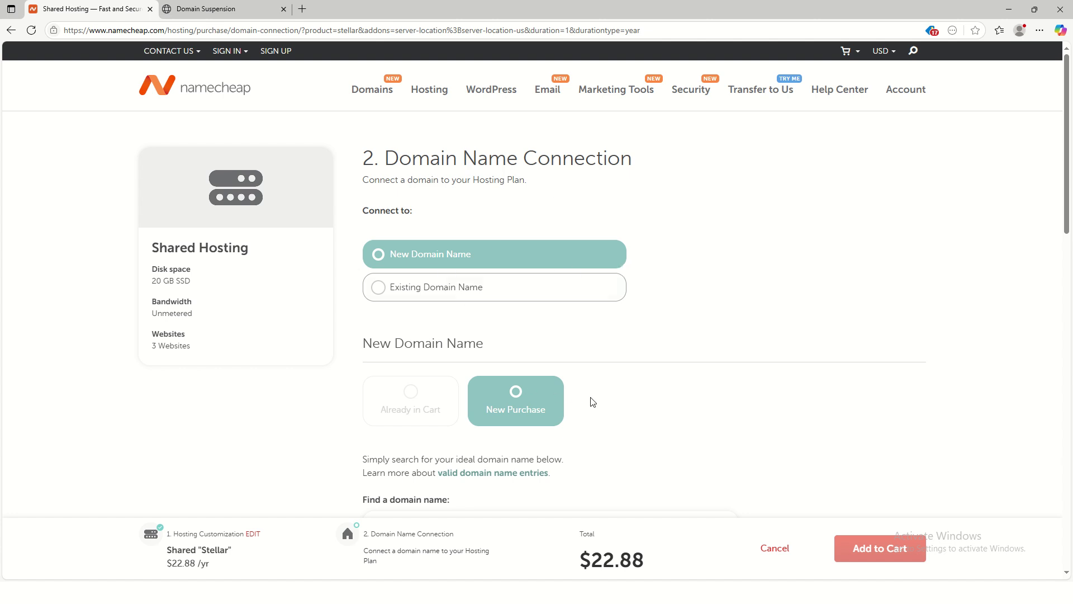
{"action": "scroll", "coordinate": [583, 354], "scroll_direction": "down", "scroll_amount": 1}
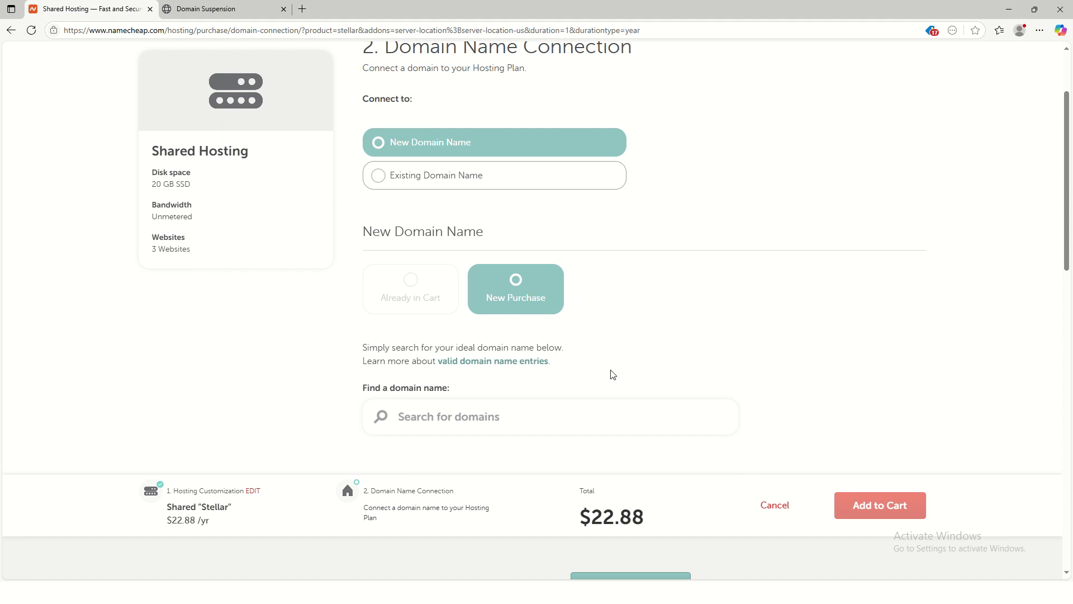
{"action": "scroll", "coordinate": [609, 375], "scroll_direction": "up", "scroll_amount": 1}
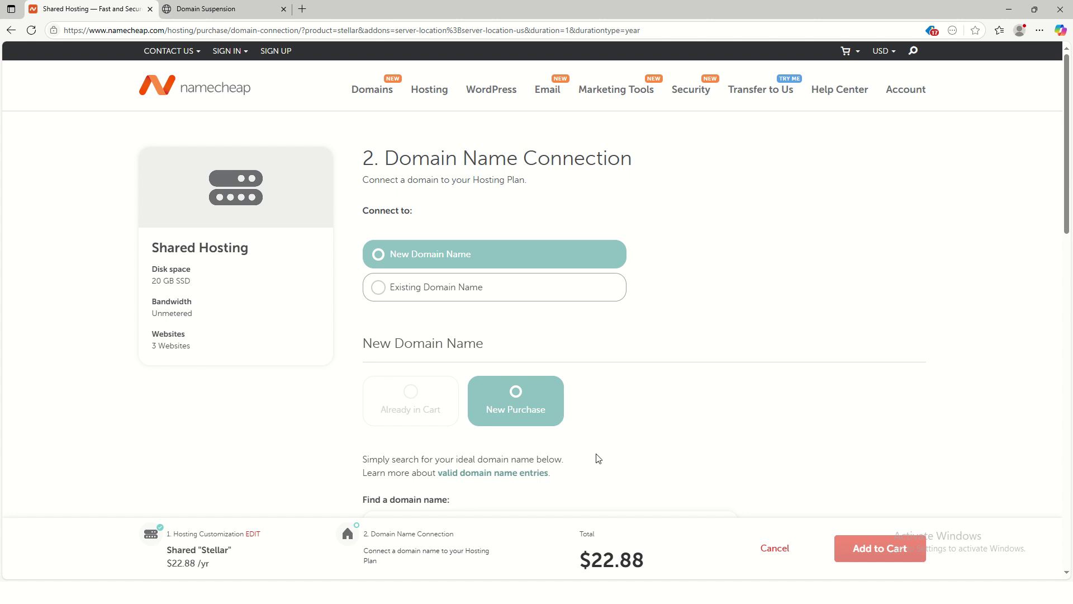
{"action": "scroll", "coordinate": [615, 445], "scroll_direction": "down", "scroll_amount": 2}
{"action": "scroll", "coordinate": [615, 444], "scroll_direction": "down", "scroll_amount": 3}
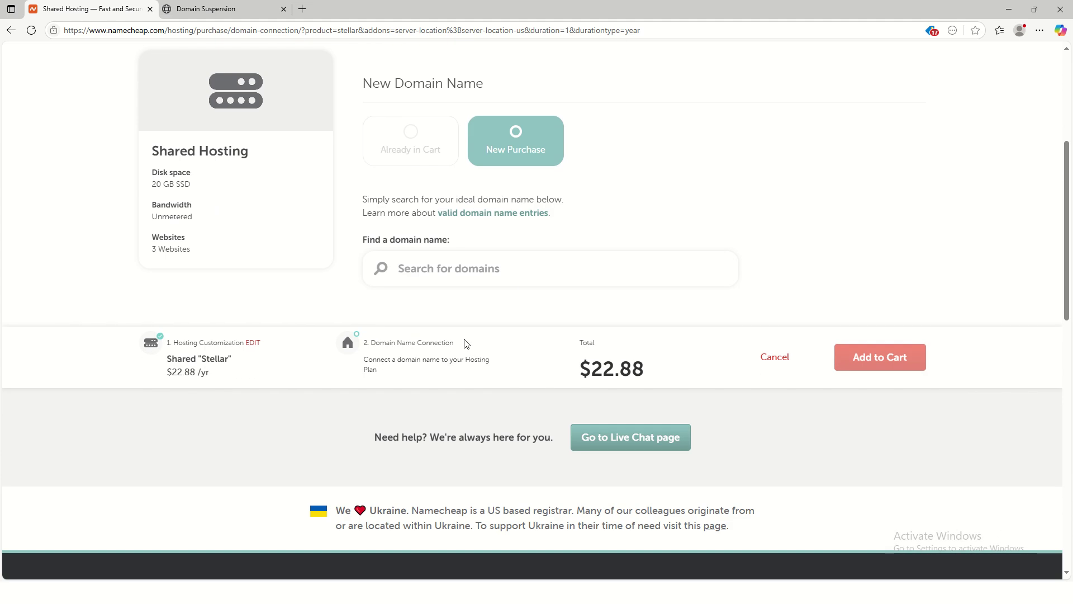
Step: Connect buydil.com to the Stellar hosting and add both to the cart for $34.34
{"action": "type", "text": "buydil.com"}
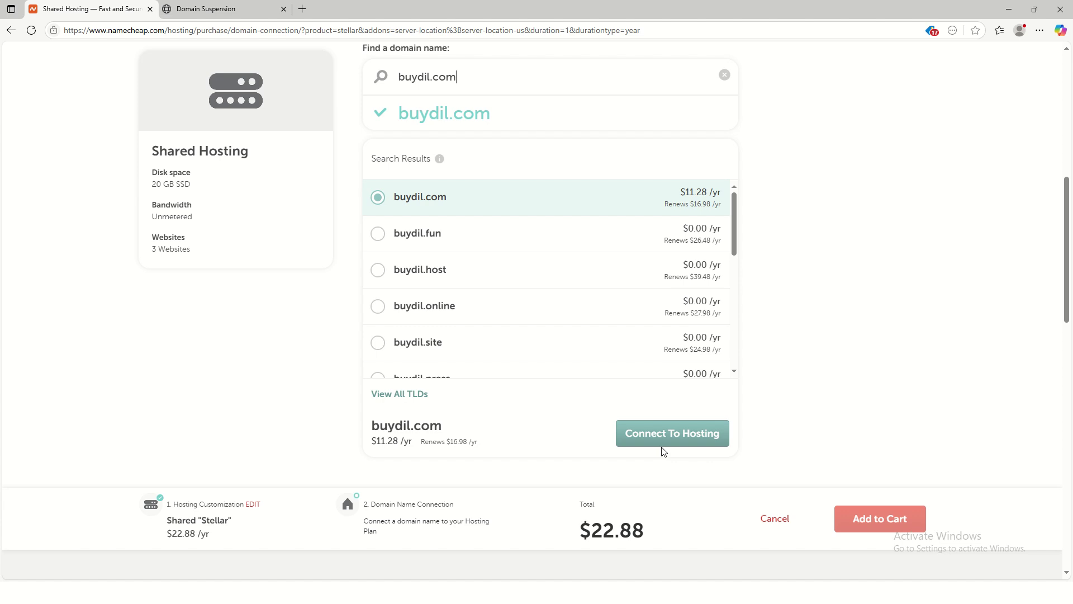
{"action": "left_click", "coordinate": [671, 434]}
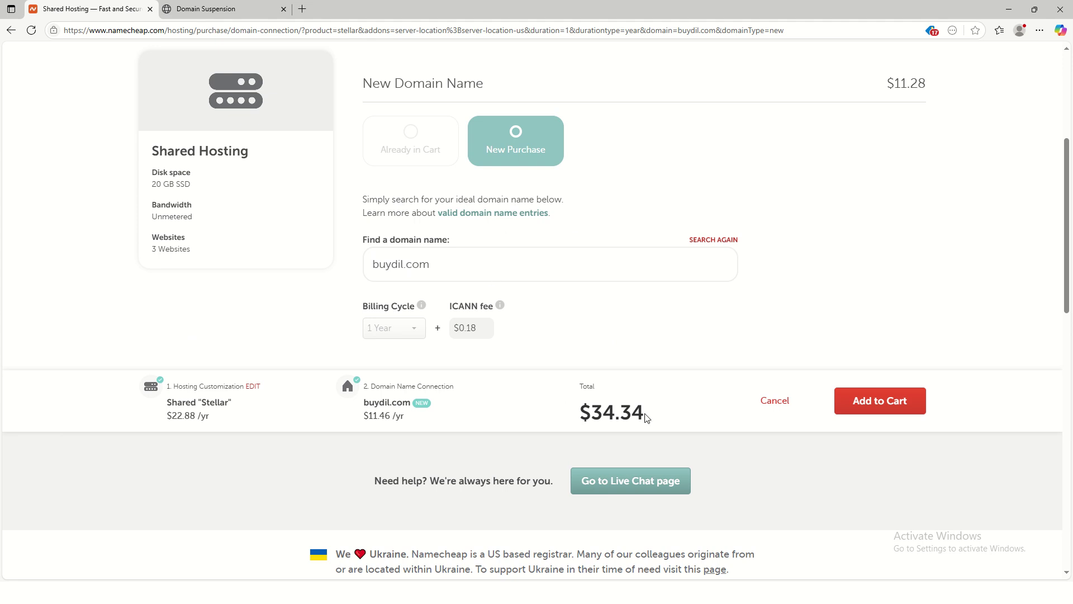
{"action": "left_click_drag", "start_coordinate": [647, 418], "coordinate": [575, 414]}
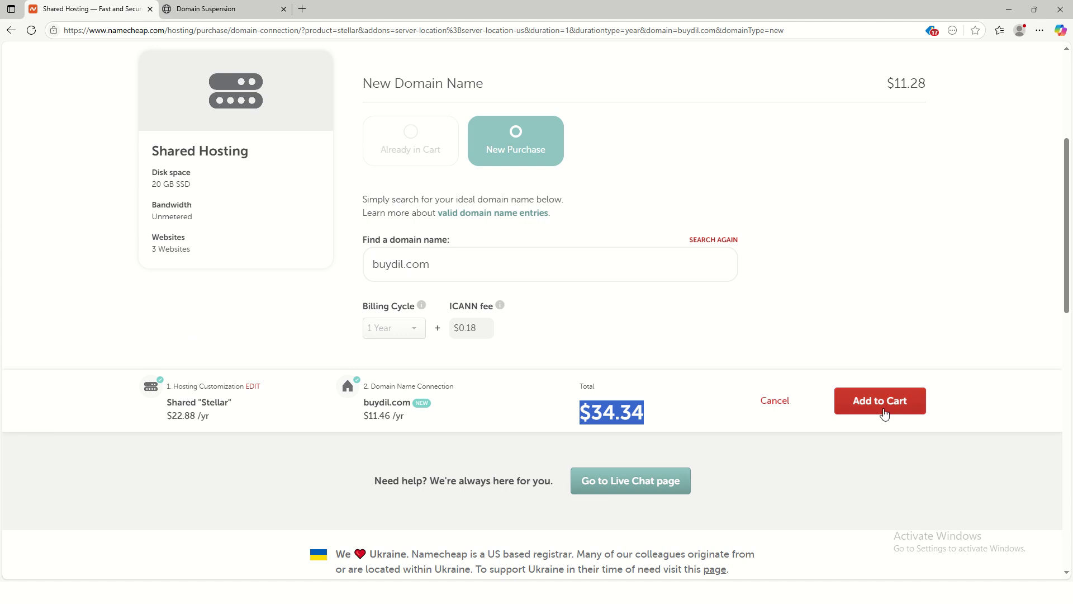
{"action": "left_click", "coordinate": [885, 411]}
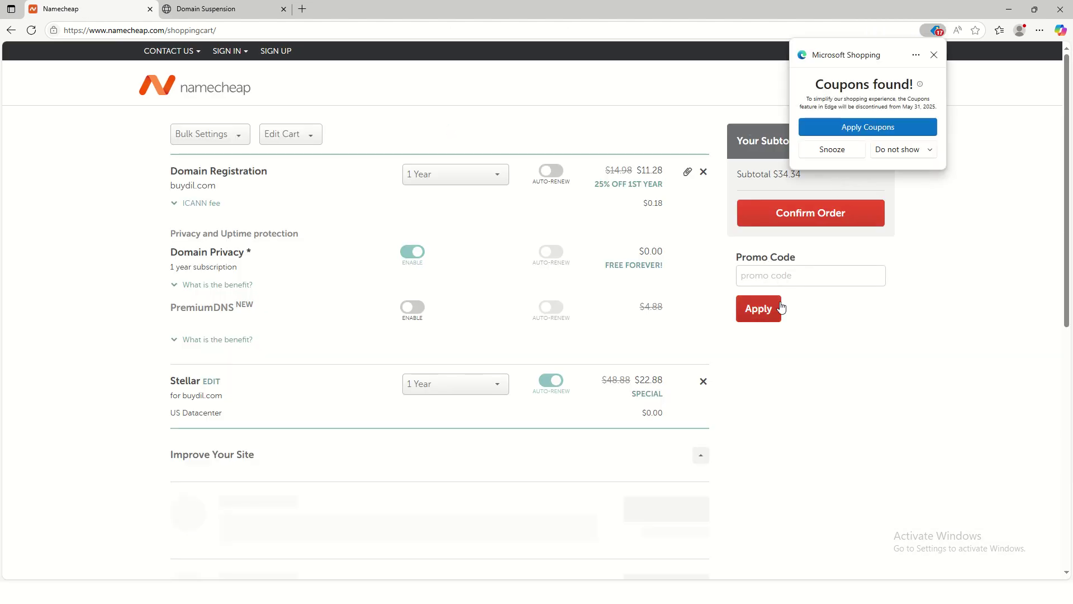
Step: Dismiss the coupons popup, keep buydil.com at 1 Year, and review the cart add-ons
{"action": "left_click", "coordinate": [934, 54]}
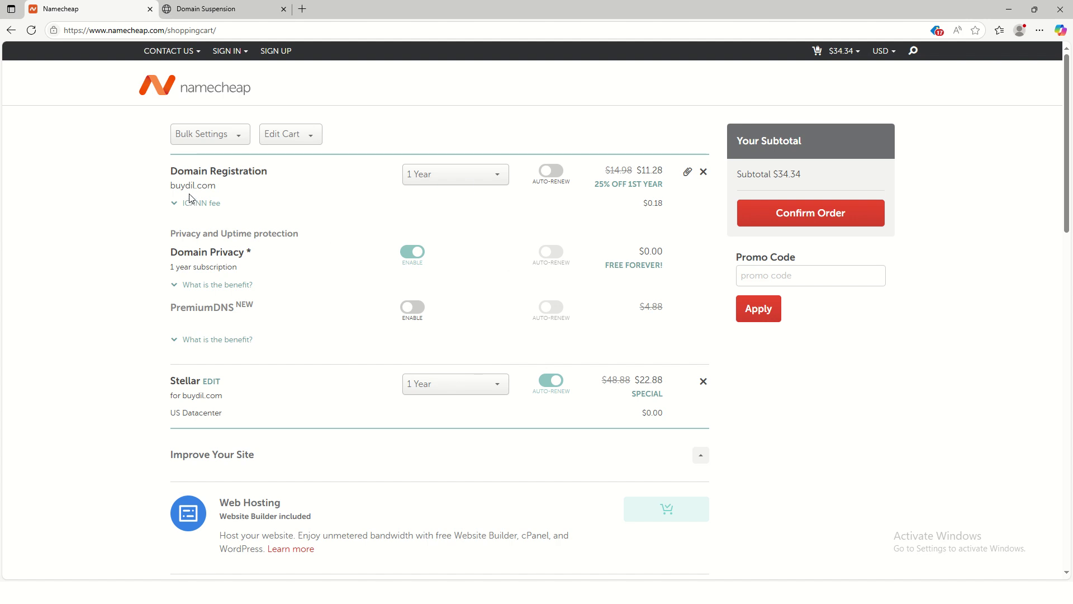
{"action": "left_click", "coordinate": [497, 184]}
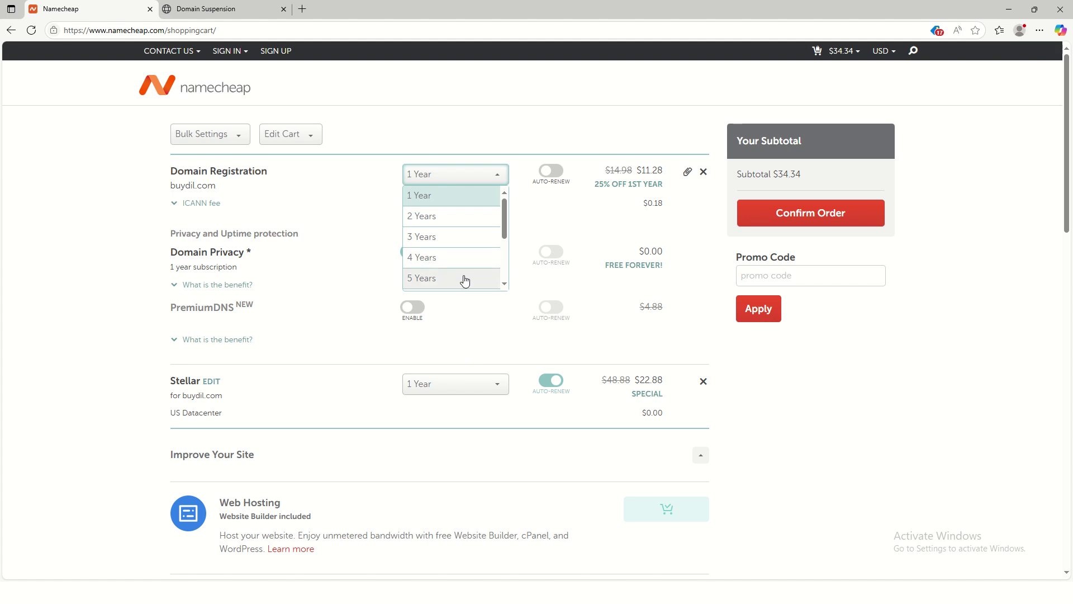
{"action": "left_click", "coordinate": [443, 179]}
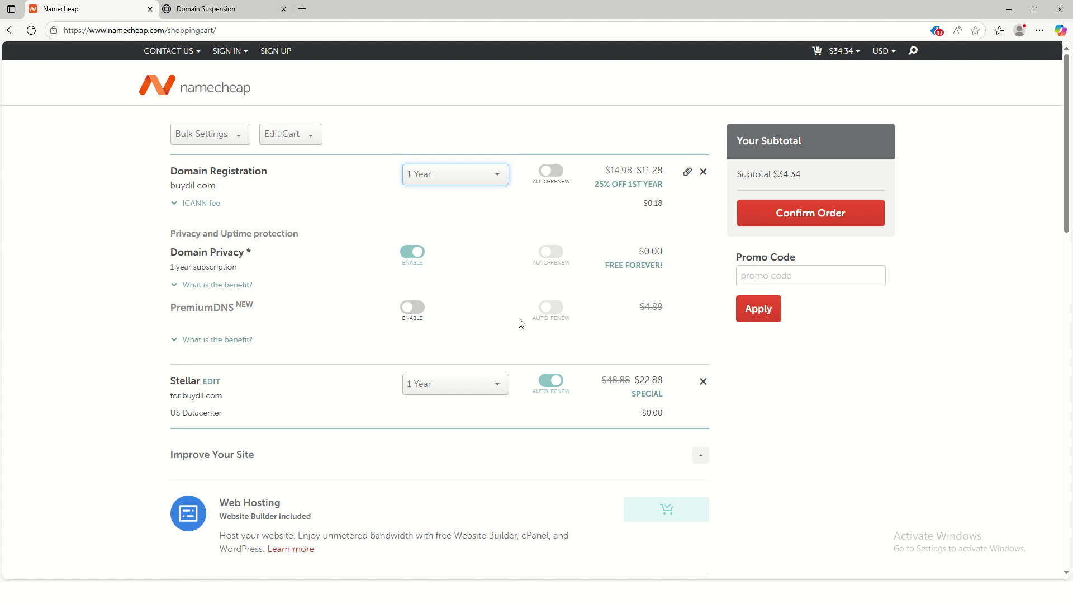
{"action": "scroll", "coordinate": [506, 328], "scroll_direction": "down", "scroll_amount": 1}
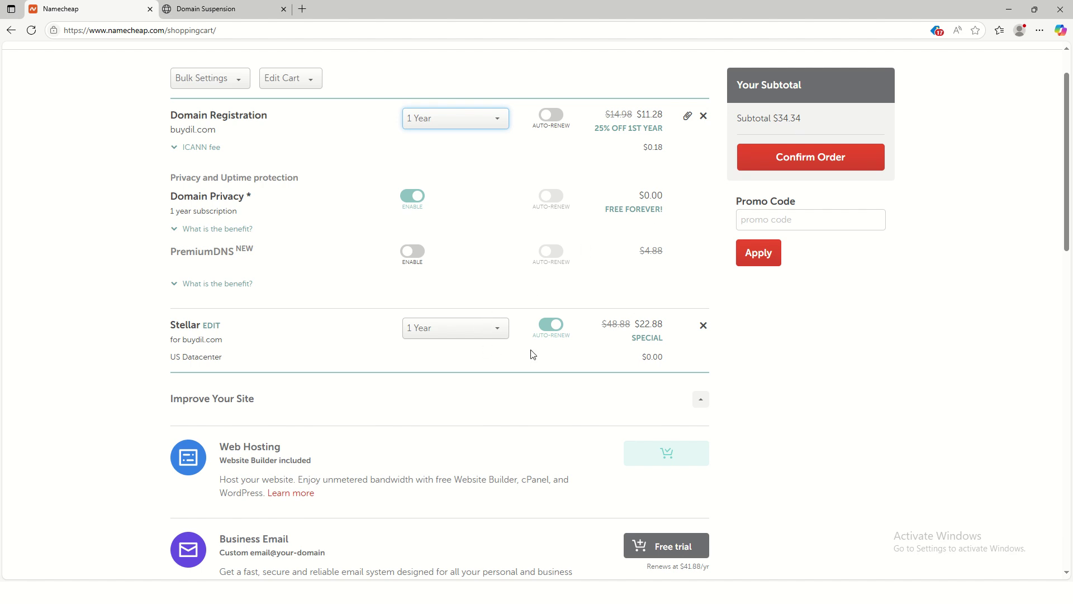
{"action": "scroll", "coordinate": [535, 355], "scroll_direction": "down", "scroll_amount": 4}
{"action": "scroll", "coordinate": [535, 355], "scroll_direction": "down", "scroll_amount": 3}
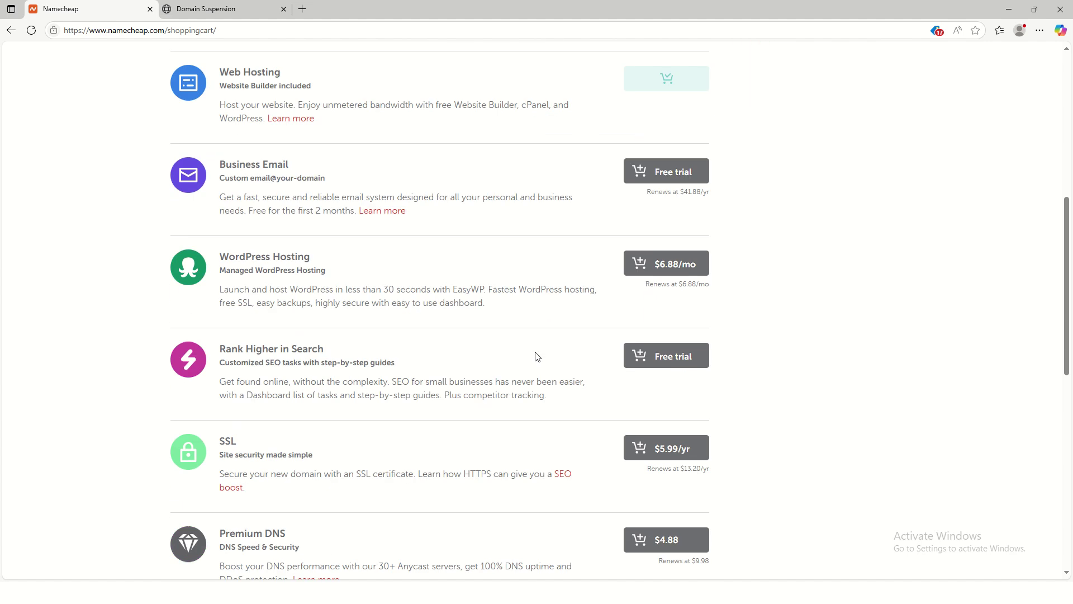
{"action": "scroll", "coordinate": [537, 357], "scroll_direction": "up", "scroll_amount": 8}
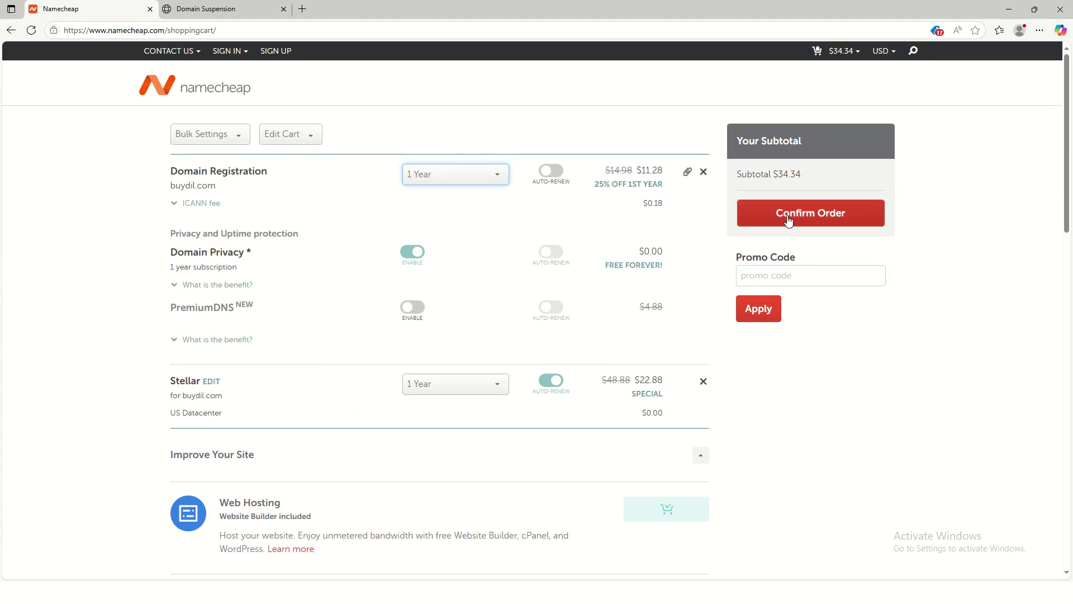
Step: Confirm the $34.34 order to reach the Login/Signup page
{"action": "left_click", "coordinate": [773, 224]}
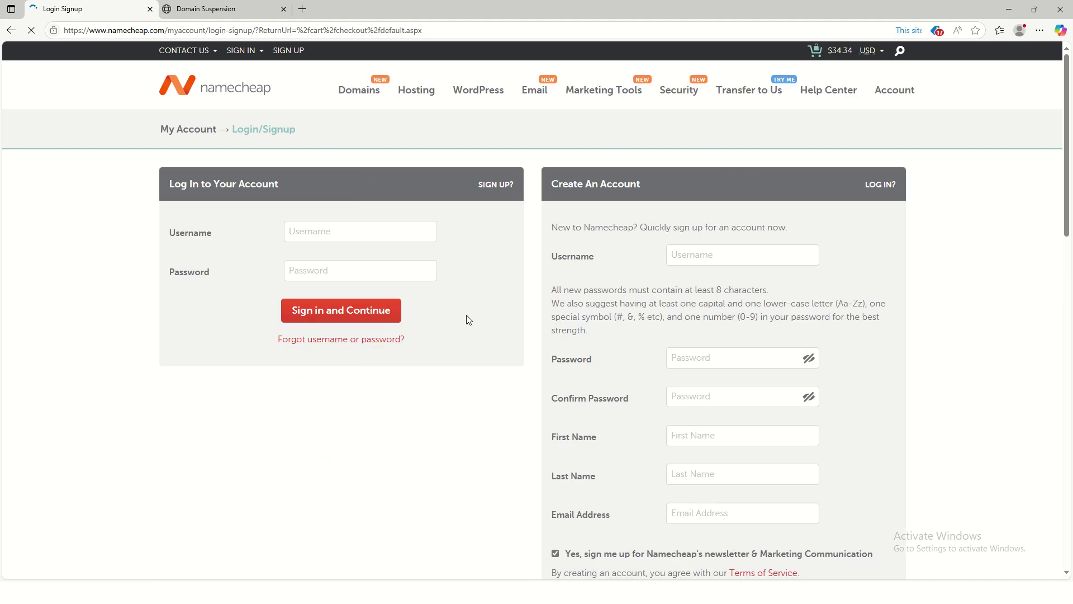
{"action": "left_click", "coordinate": [316, 232]}
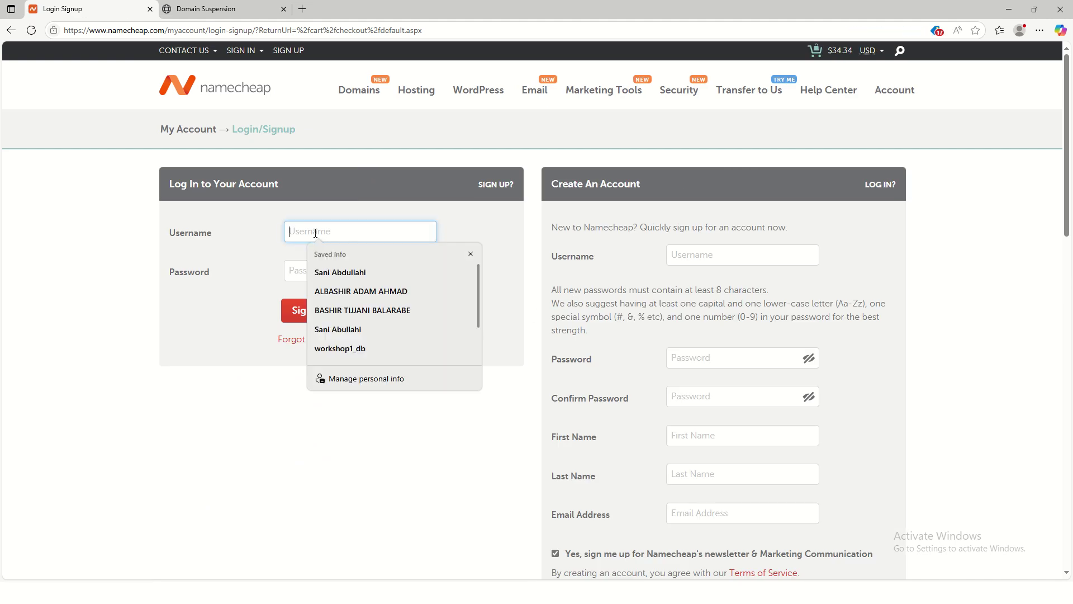
{"action": "left_click", "coordinate": [284, 269]}
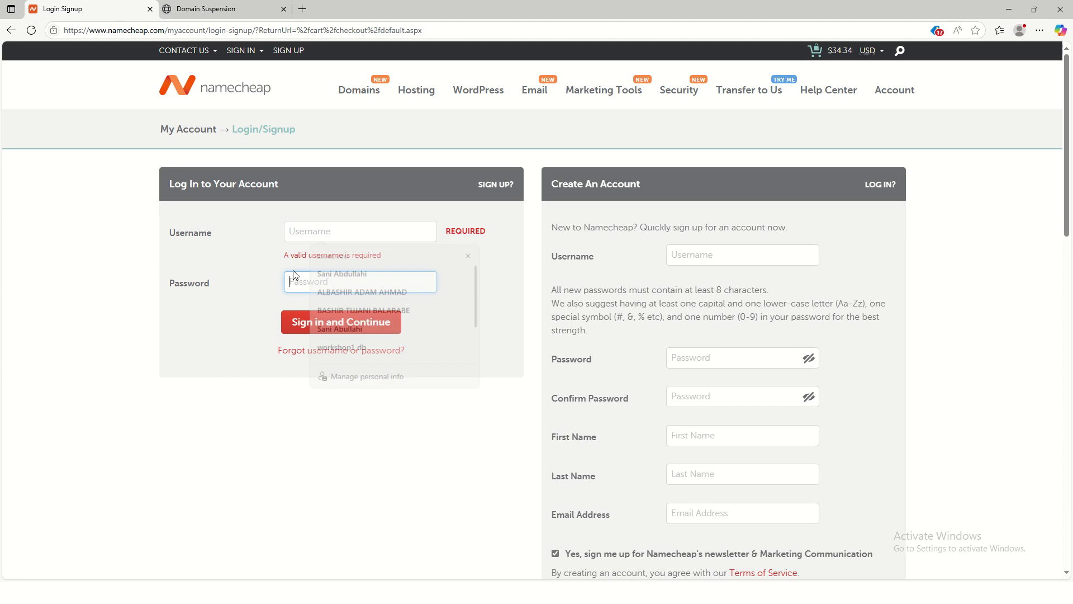
Step: Enter a username for the new account, then type and confirm a password
{"action": "left_click", "coordinate": [722, 255]}
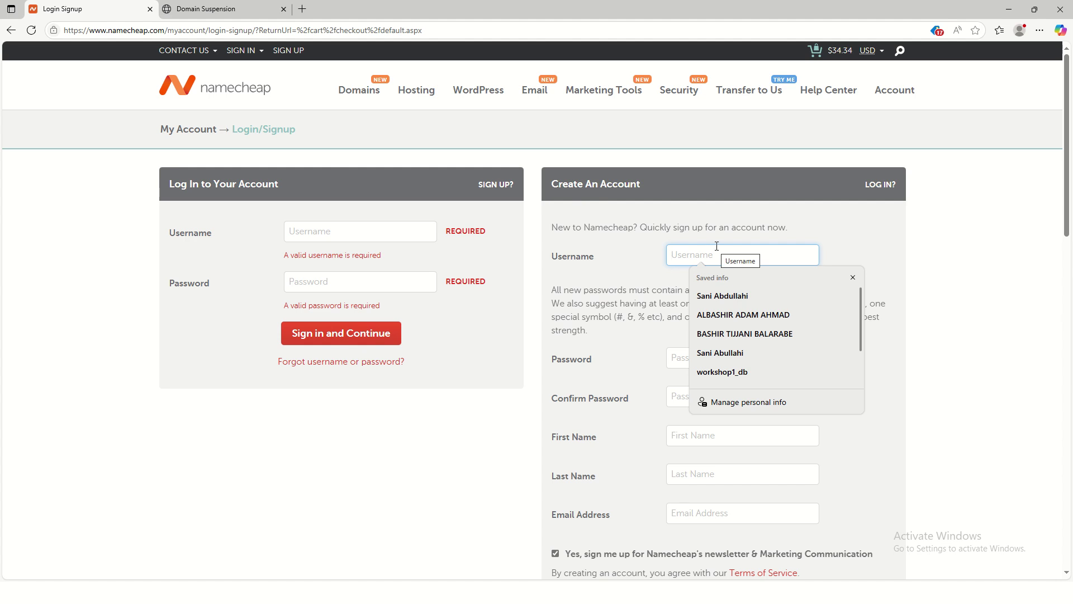
{"action": "type", "text": "musa"}
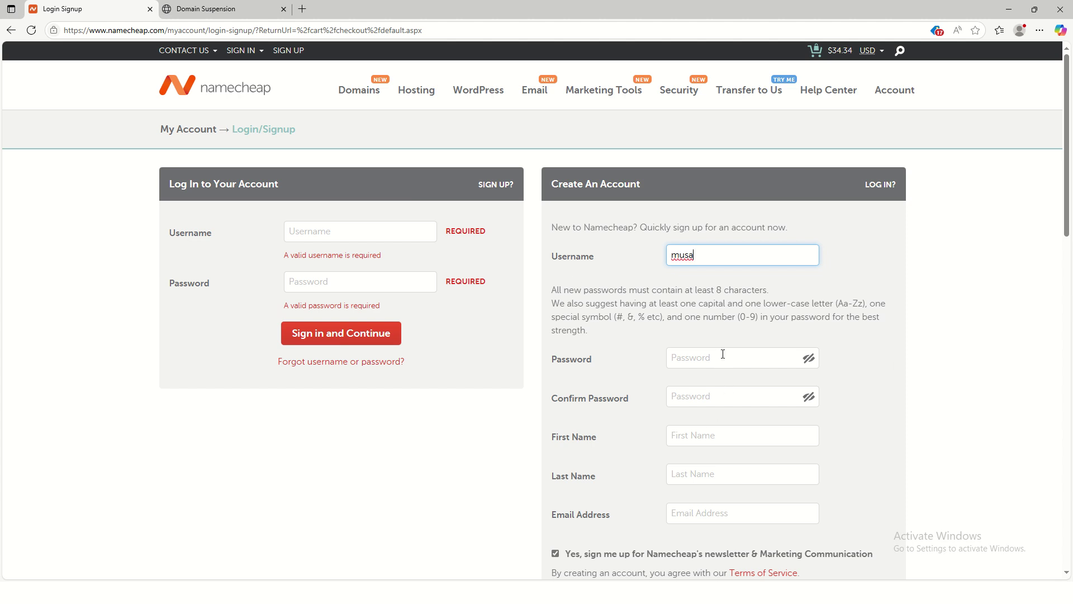
{"action": "scroll", "coordinate": [780, 338], "scroll_direction": "down", "scroll_amount": 1}
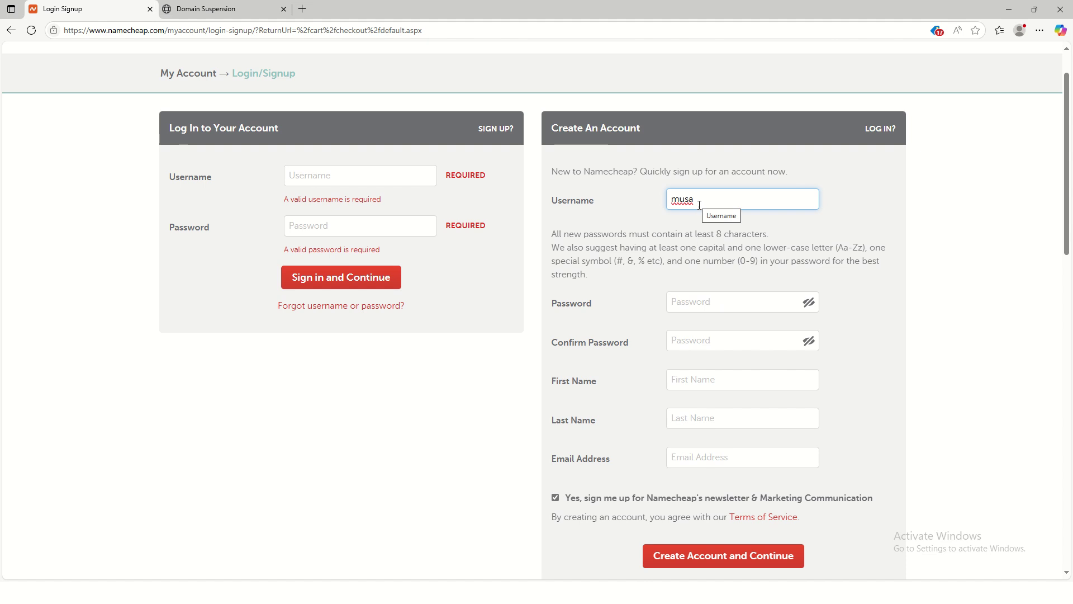
{"action": "type", "text": "1"}
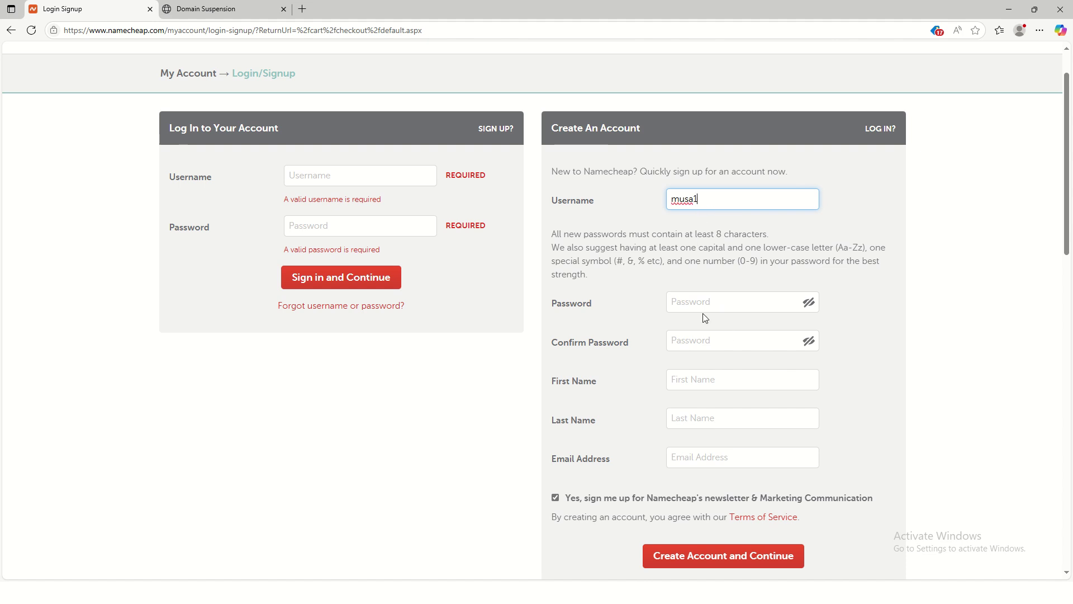
{"action": "left_click", "coordinate": [717, 303]}
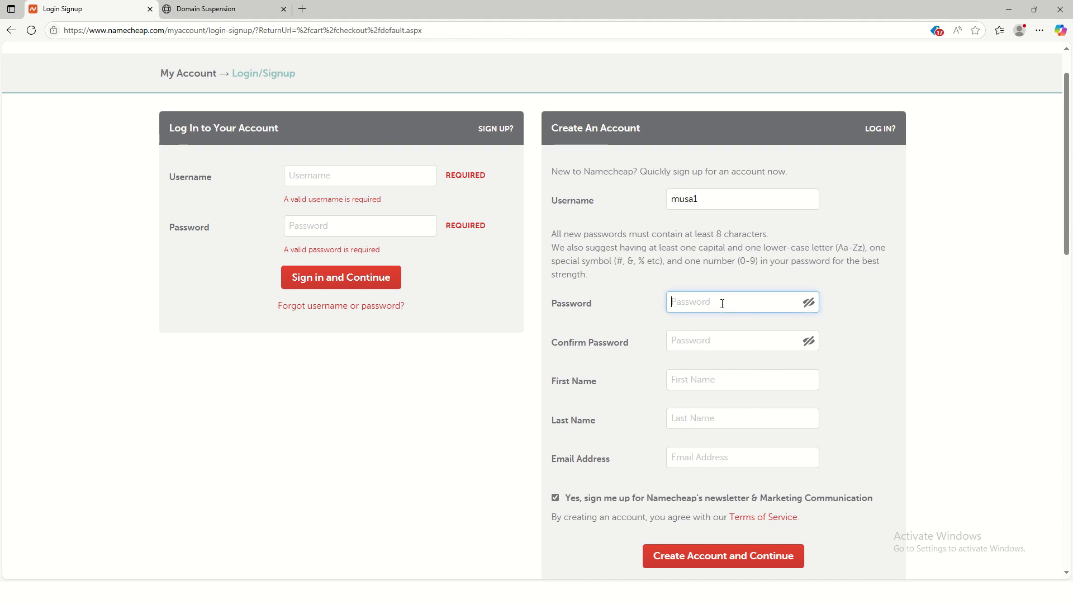
{"action": "type", "text": "••"}
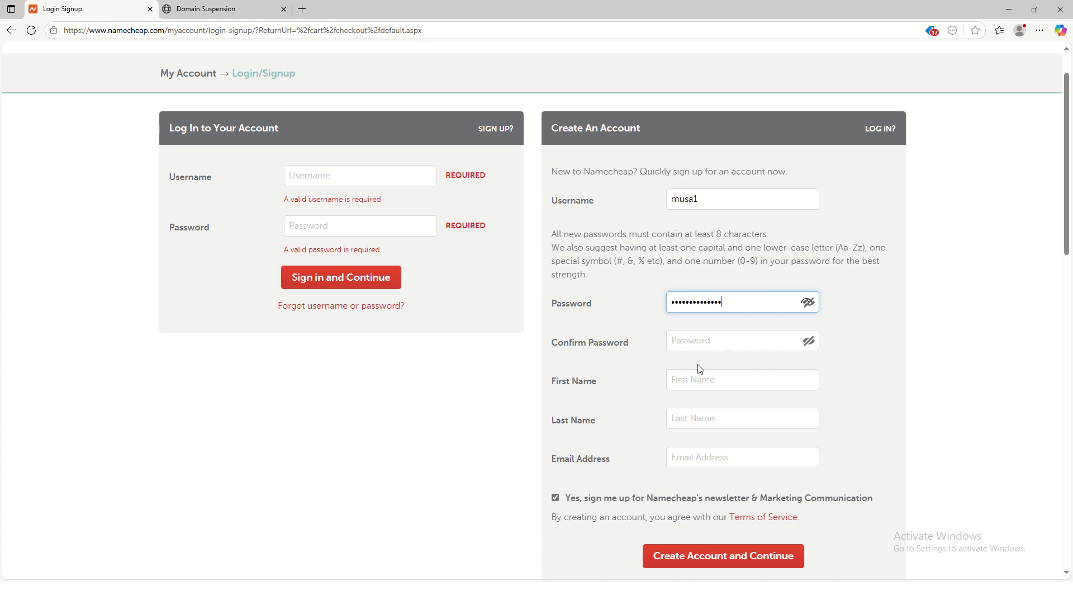
{"action": "left_click", "coordinate": [689, 341]}
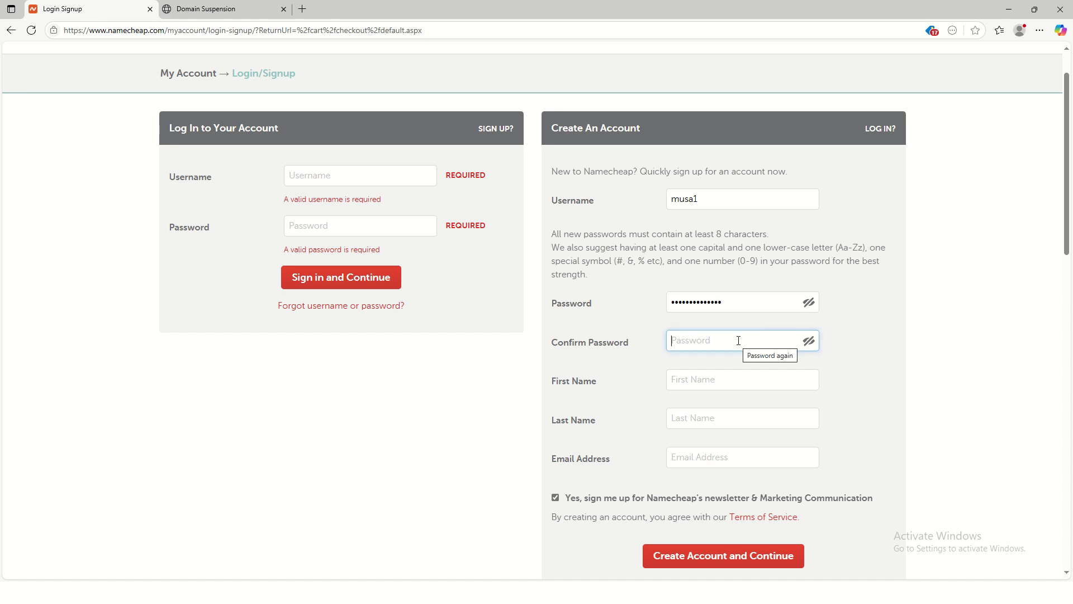
{"action": "type", "text": "••"}
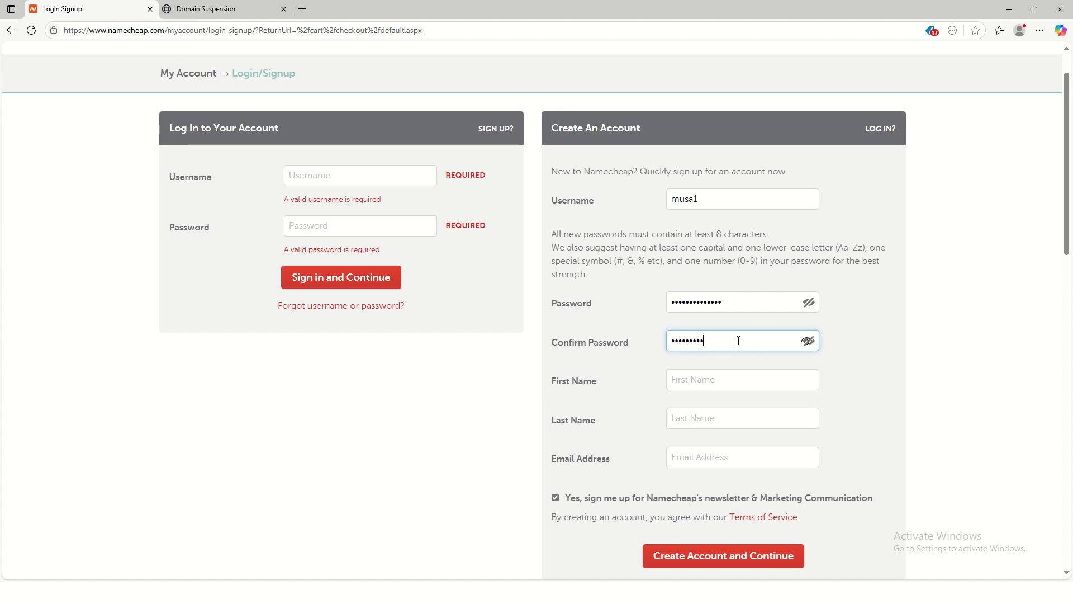
{"action": "type", "text": "•••••••••••"}
Step: Autofill the first name, last name and e-mail, correct the first name, and submit the signup
{"action": "left_click", "coordinate": [713, 379]}
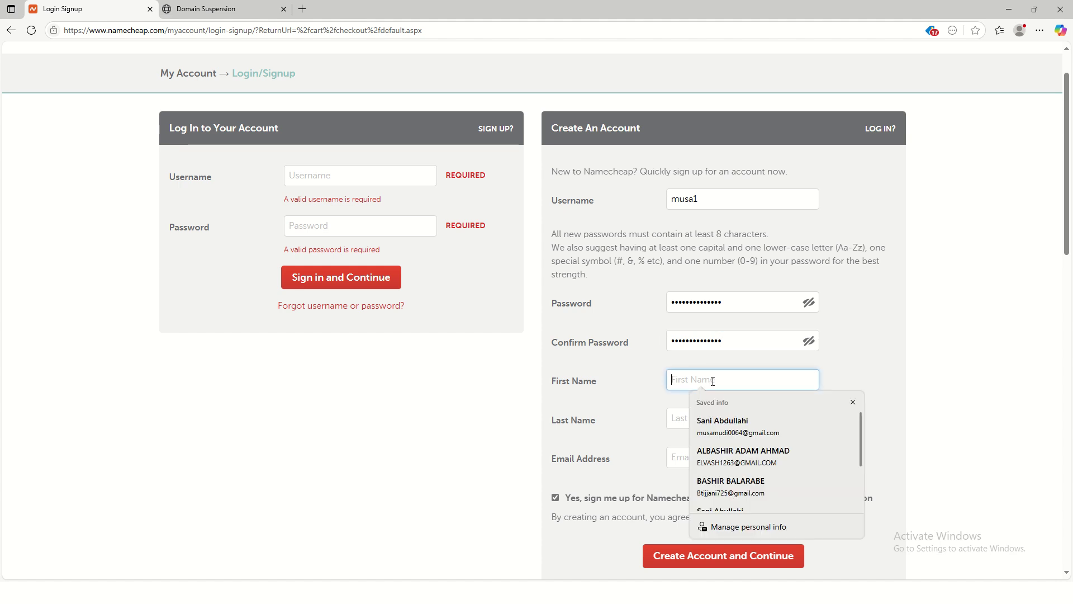
{"action": "left_click", "coordinate": [731, 426]}
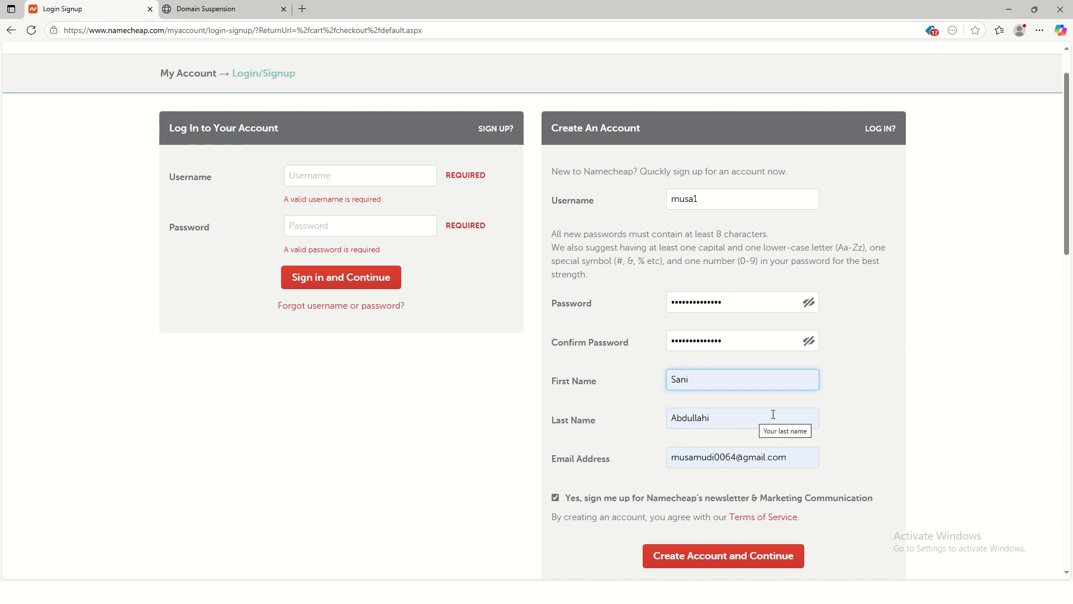
{"action": "double_click", "coordinate": [697, 380]}
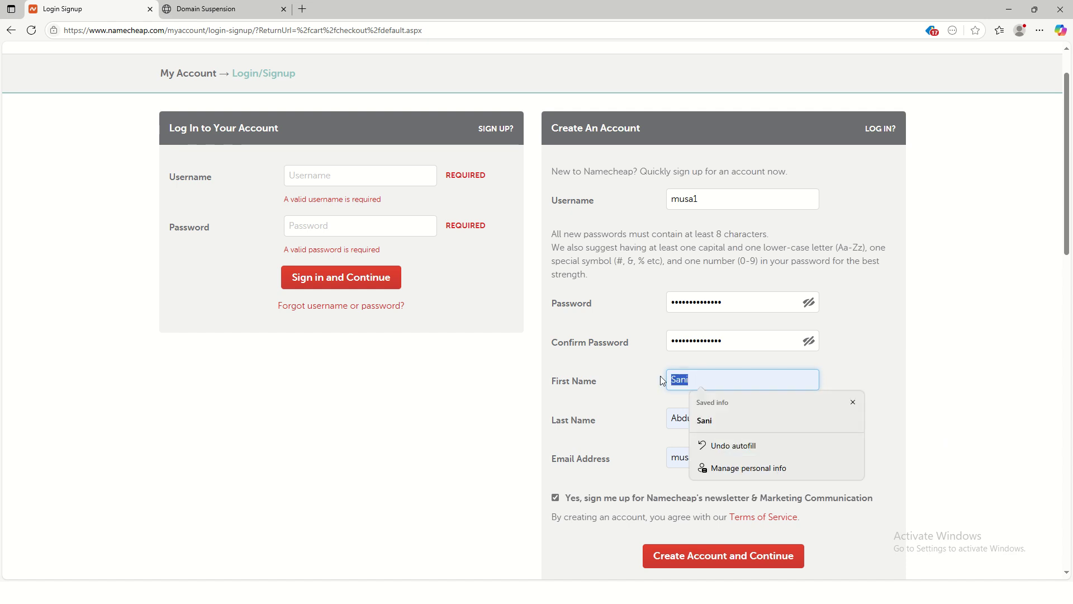
{"action": "type", "text": "Musa"}
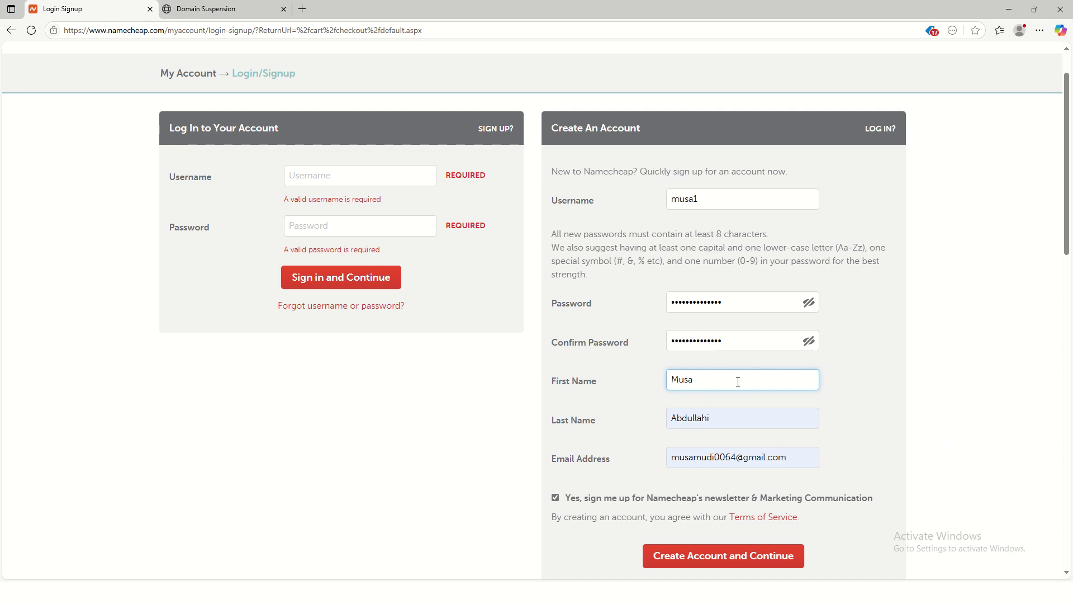
{"action": "left_click", "coordinate": [723, 423]}
{"action": "left_click", "coordinate": [649, 450]}
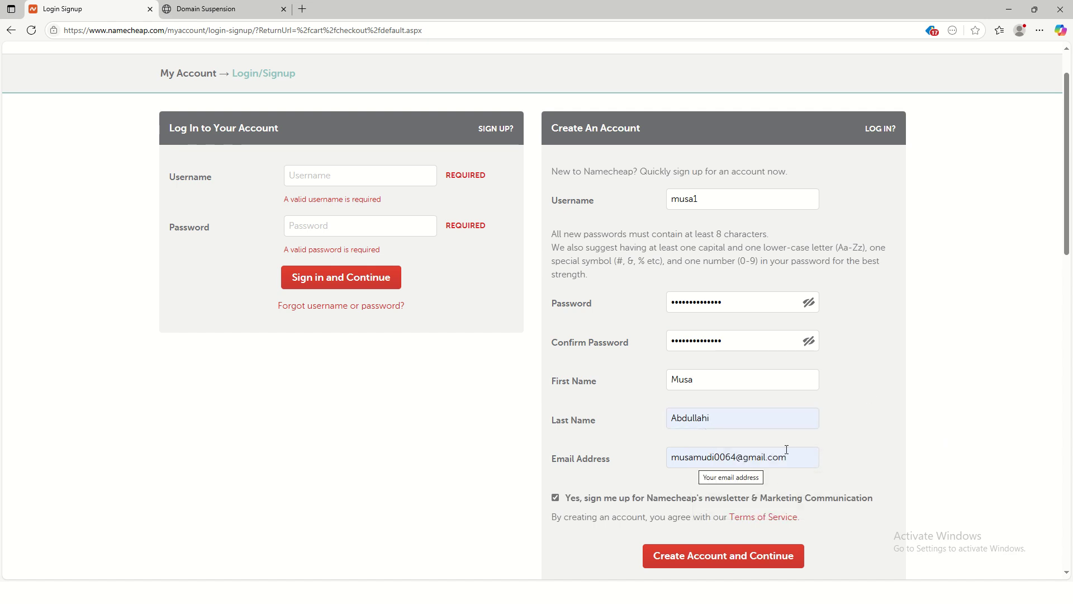
{"action": "scroll", "coordinate": [744, 444], "scroll_direction": "down", "scroll_amount": 2}
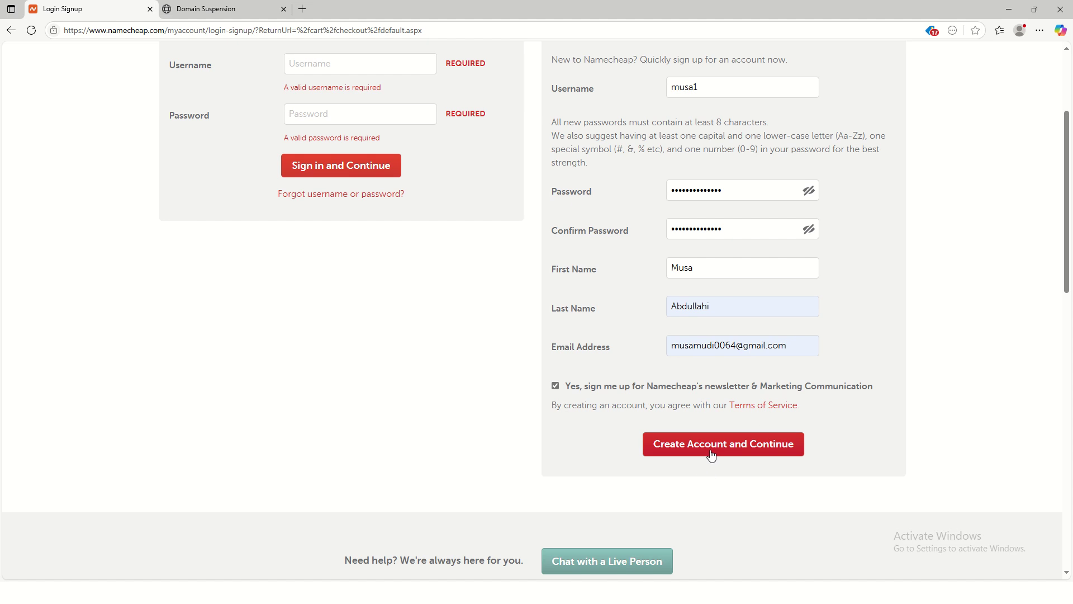
{"action": "left_click", "coordinate": [711, 452]}
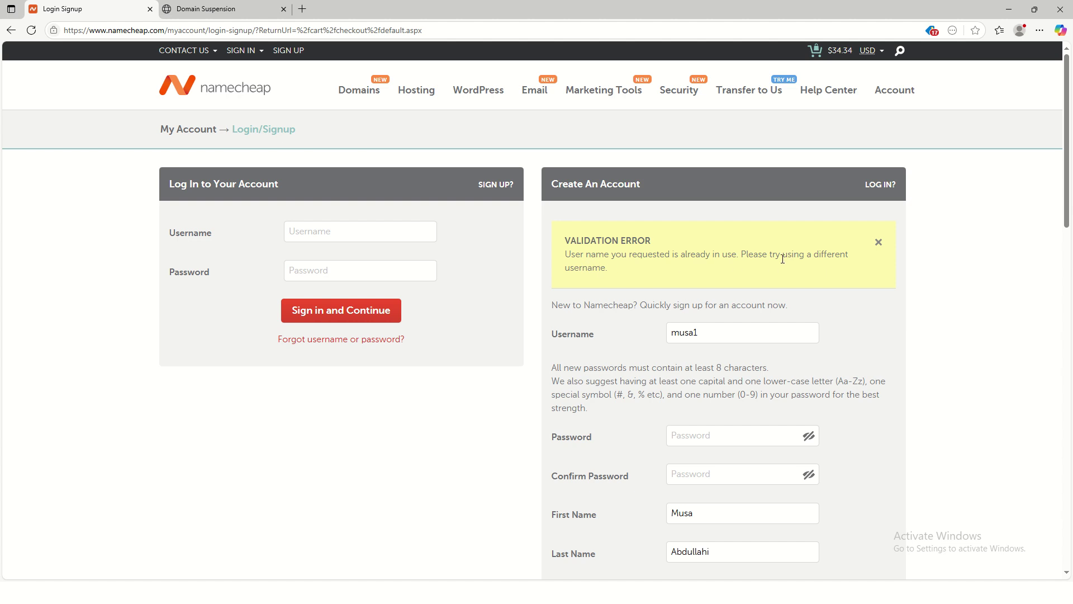
Step: Change the username to a new one, re-enter both passwords, and resubmit the signup
{"action": "left_click", "coordinate": [715, 334]}
{"action": "key", "text": "BackSpace"}
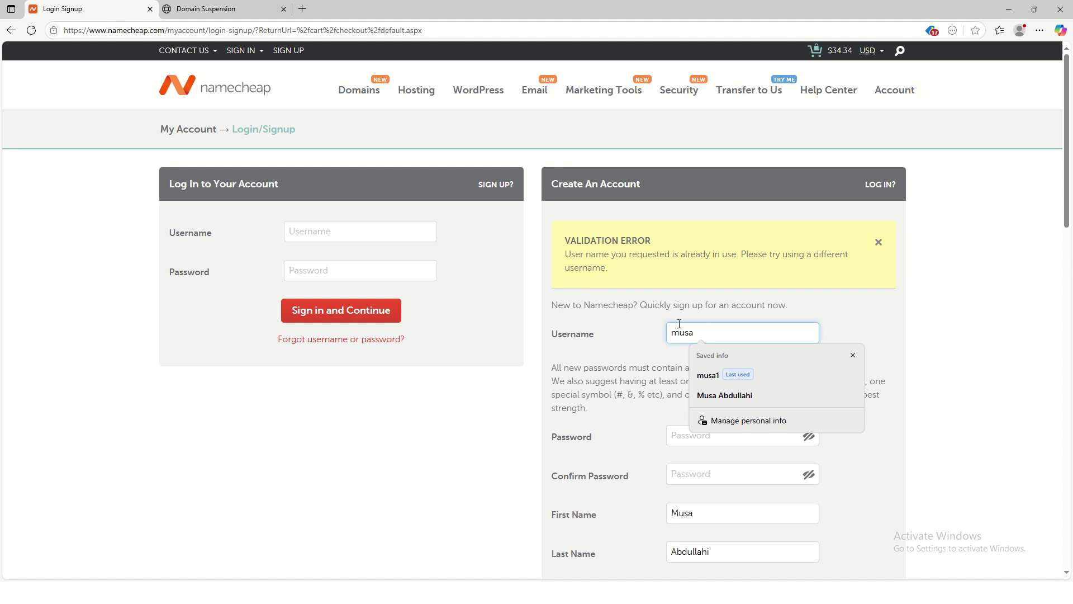
{"action": "type", "text": "kano"}
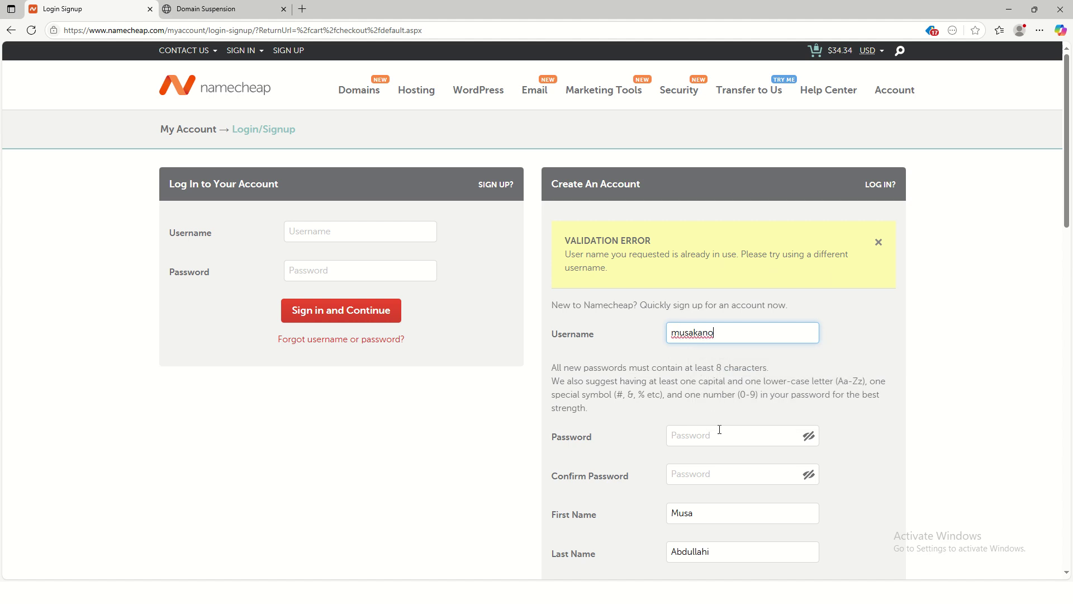
{"action": "left_click", "coordinate": [702, 438]}
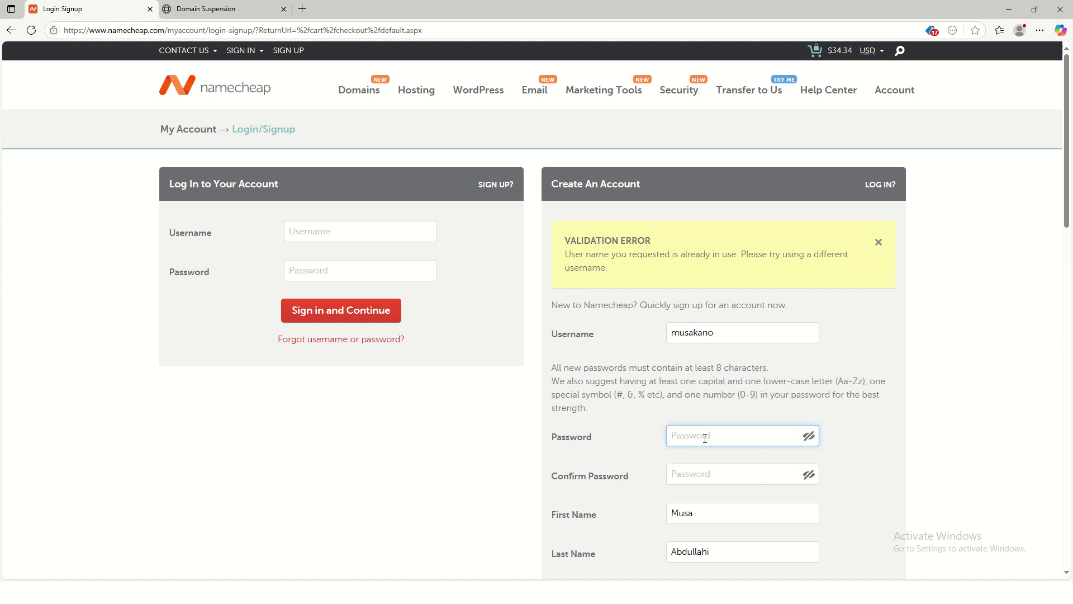
{"action": "type", "text": "•"}
{"action": "left_click", "coordinate": [718, 477]}
{"action": "type", "text": "•"}
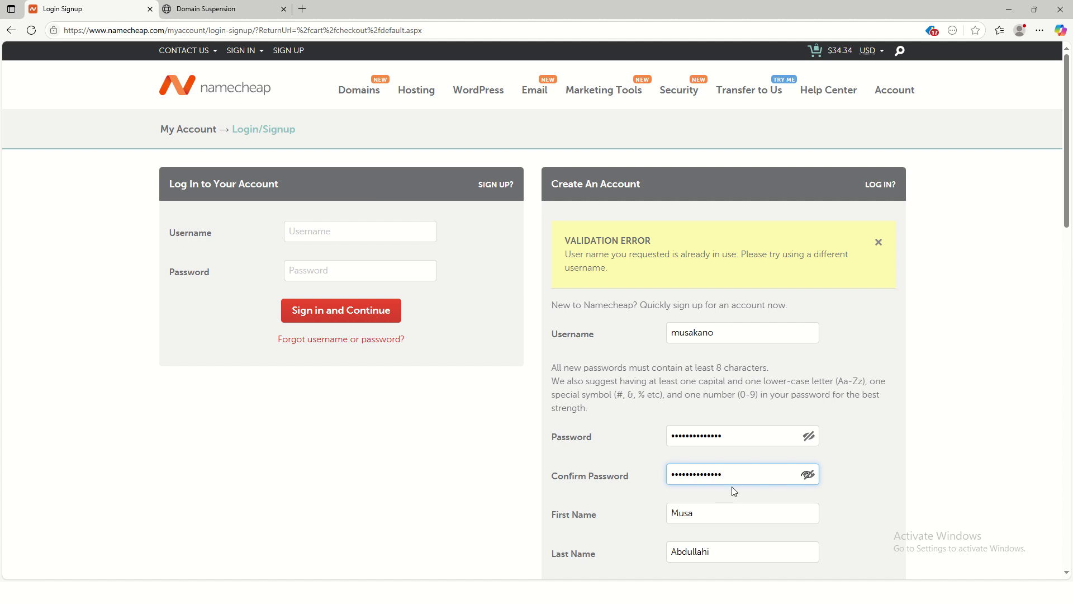
{"action": "scroll", "coordinate": [733, 489], "scroll_direction": "down", "scroll_amount": 5}
{"action": "left_click", "coordinate": [686, 416]}
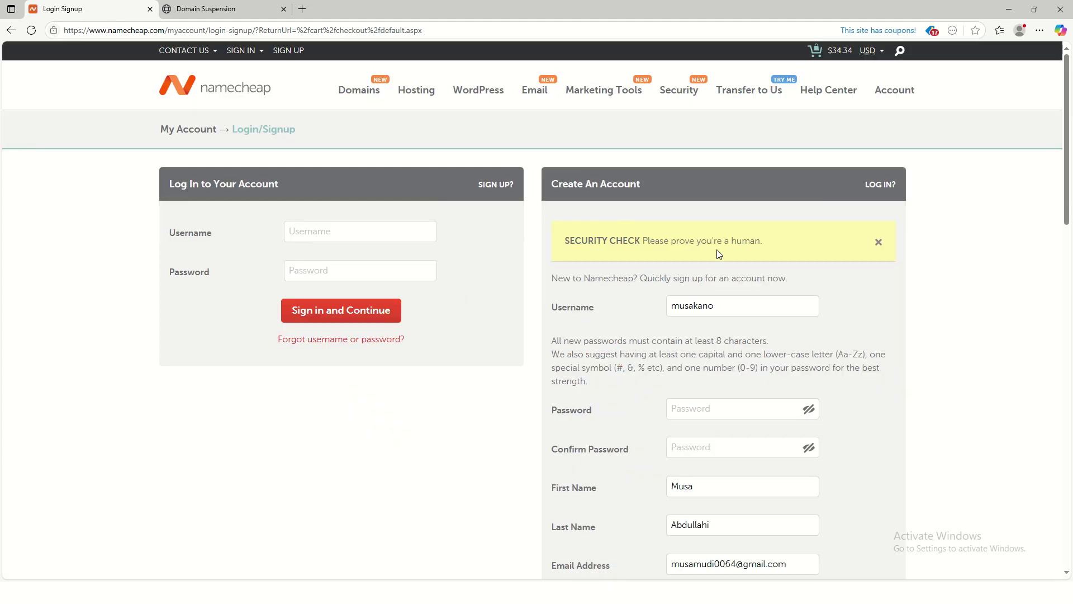
Step: Re-enter and confirm the account password after another submit attempt
{"action": "scroll", "coordinate": [734, 434], "scroll_direction": "down", "scroll_amount": 2}
{"action": "scroll", "coordinate": [734, 433], "scroll_direction": "down", "scroll_amount": 3}
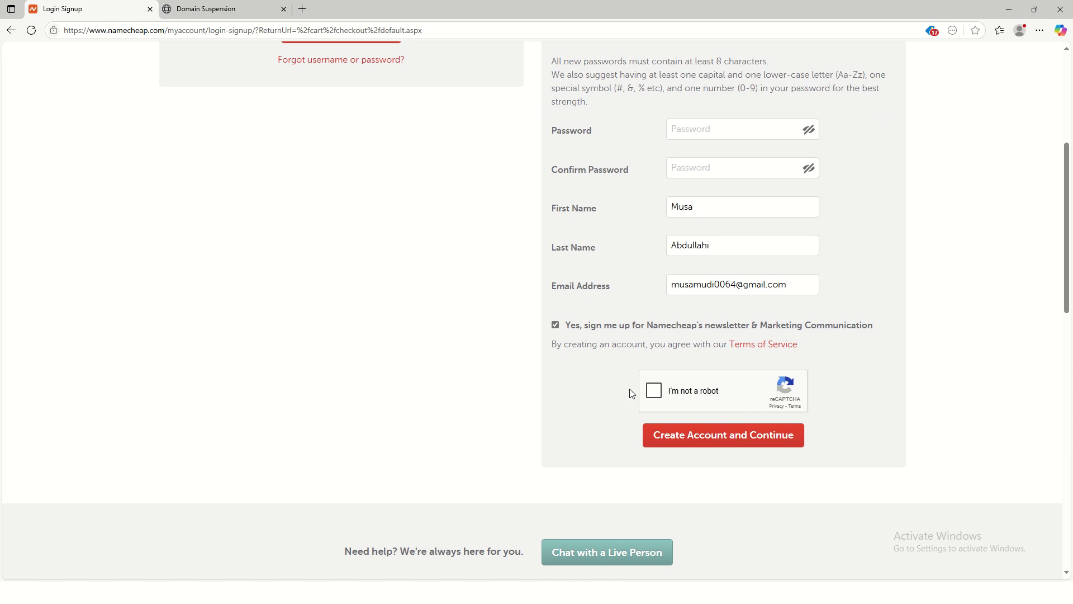
{"action": "scroll", "coordinate": [668, 394], "scroll_direction": "up", "scroll_amount": 1}
{"action": "left_click", "coordinate": [682, 495]}
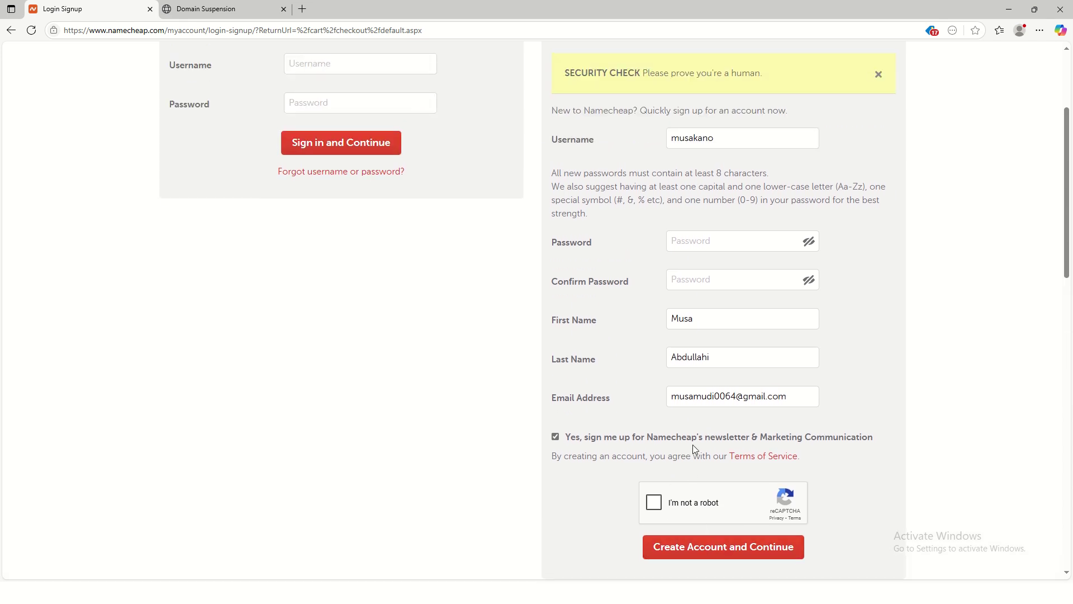
{"action": "scroll", "coordinate": [708, 486], "scroll_direction": "down", "scroll_amount": 3}
{"action": "left_click", "coordinate": [675, 243]}
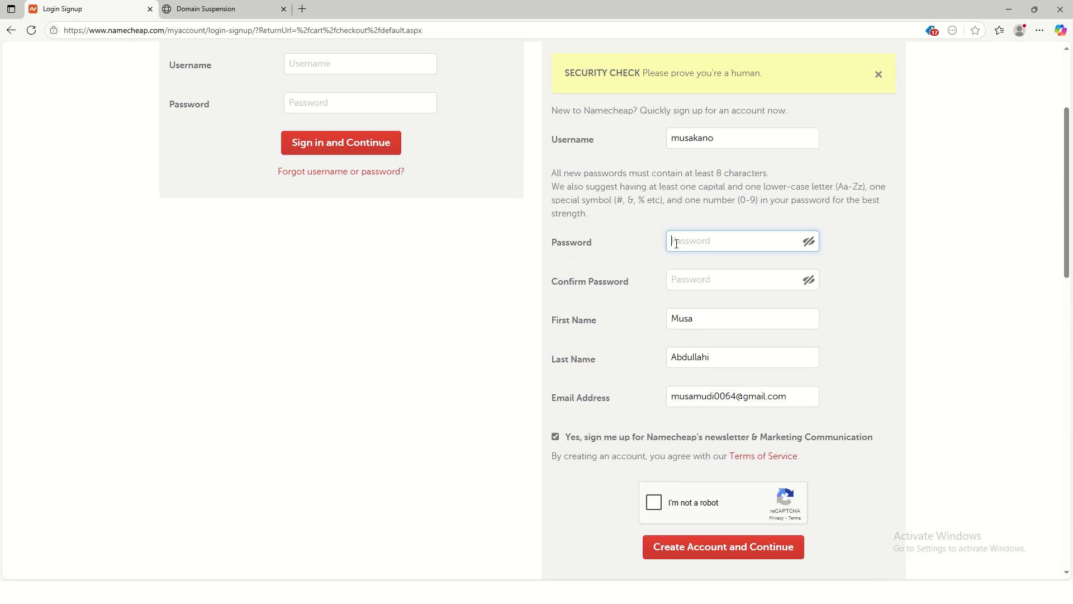
{"action": "type", "text": "•"}
{"action": "left_click", "coordinate": [722, 273]}
{"action": "type", "text": "•"}
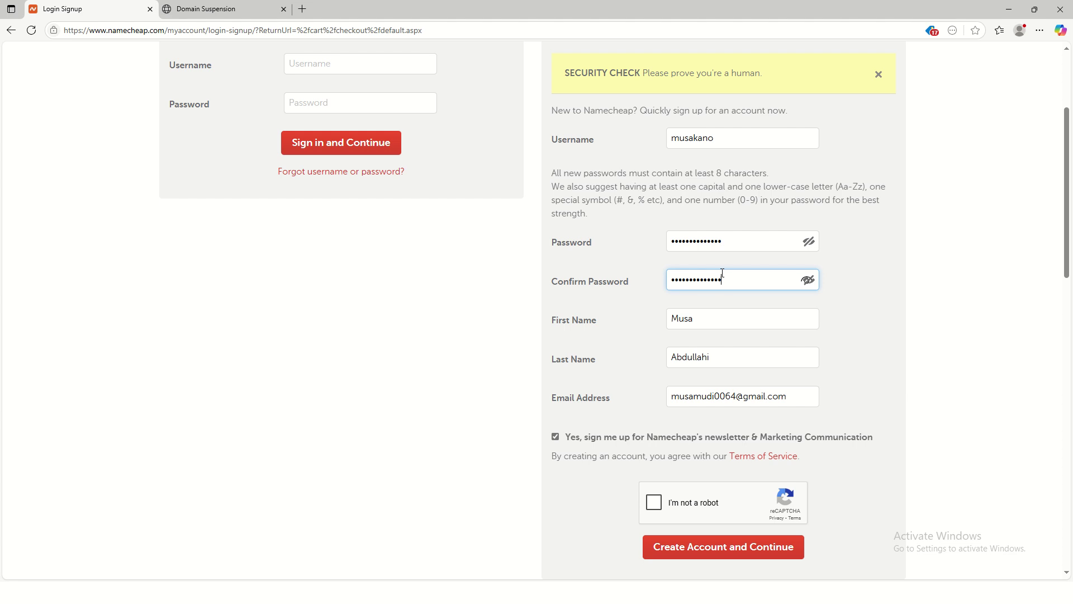
Step: Tick the reCAPTCHA 'I'm not a robot' box and create the account to reach Account Contact Information
{"action": "scroll", "coordinate": [710, 402], "scroll_direction": "down", "scroll_amount": 2}
{"action": "left_click", "coordinate": [654, 390]}
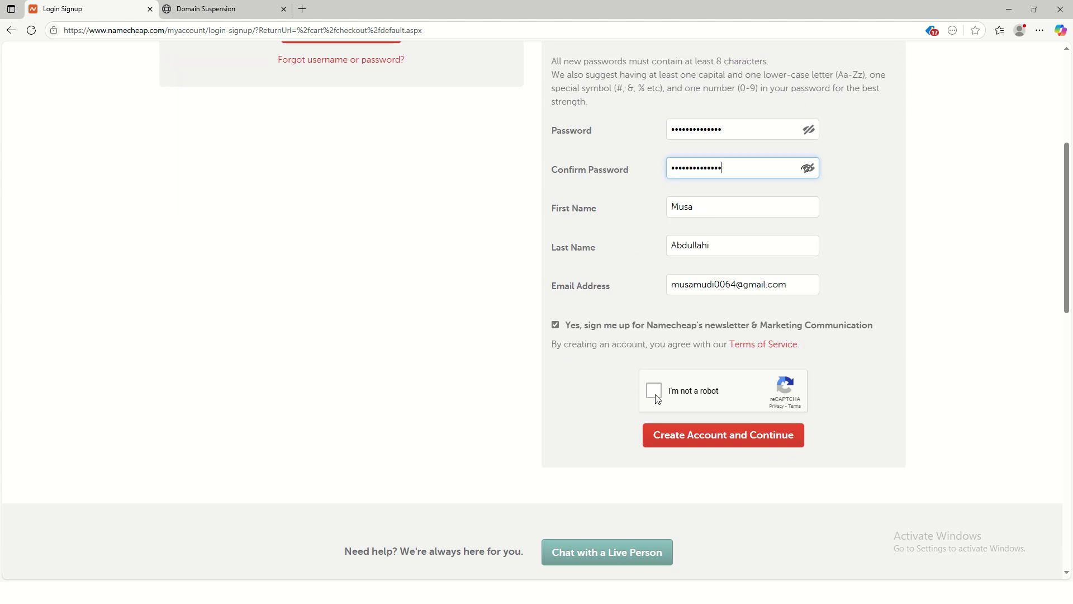
{"action": "scroll", "coordinate": [756, 336], "scroll_direction": "up", "scroll_amount": 2}
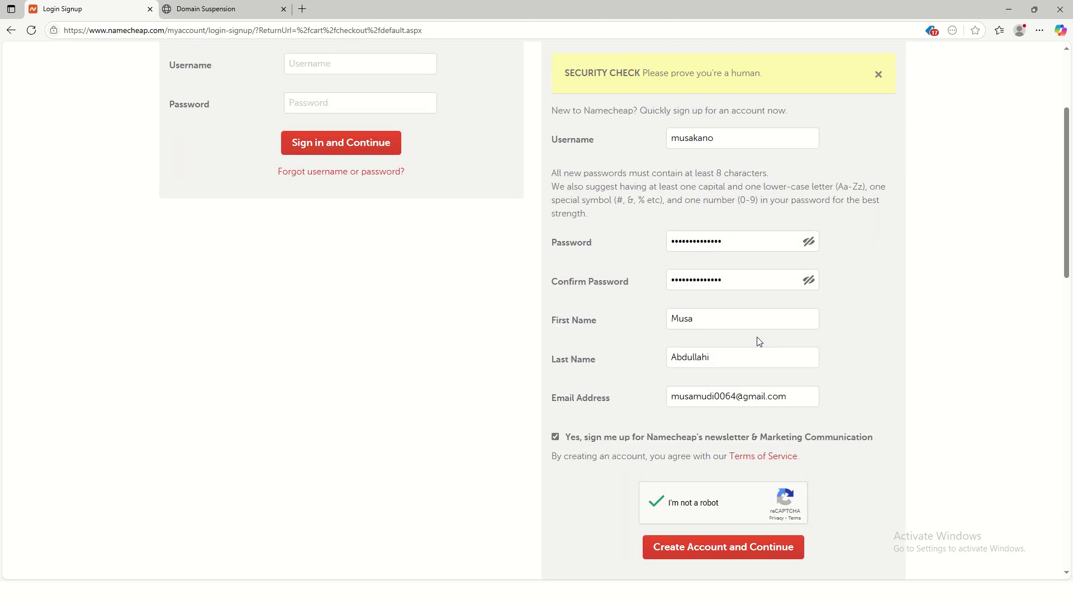
{"action": "scroll", "coordinate": [718, 349], "scroll_direction": "down", "scroll_amount": 4}
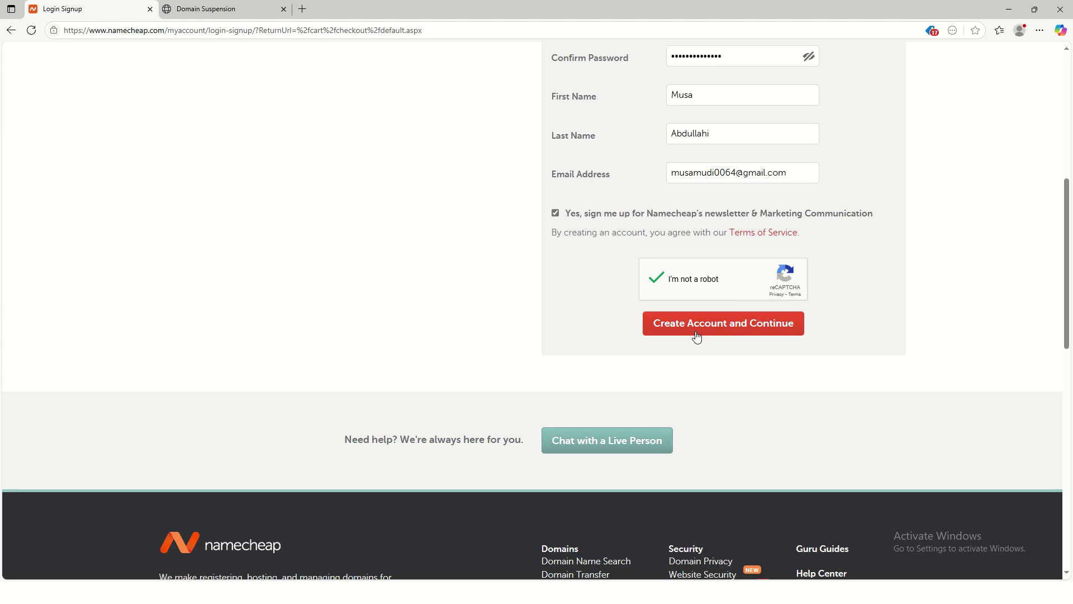
{"action": "left_click", "coordinate": [712, 330]}
{"action": "scroll", "coordinate": [782, 327], "scroll_direction": "down", "scroll_amount": 1}
{"action": "scroll", "coordinate": [838, 319], "scroll_direction": "up", "scroll_amount": 1}
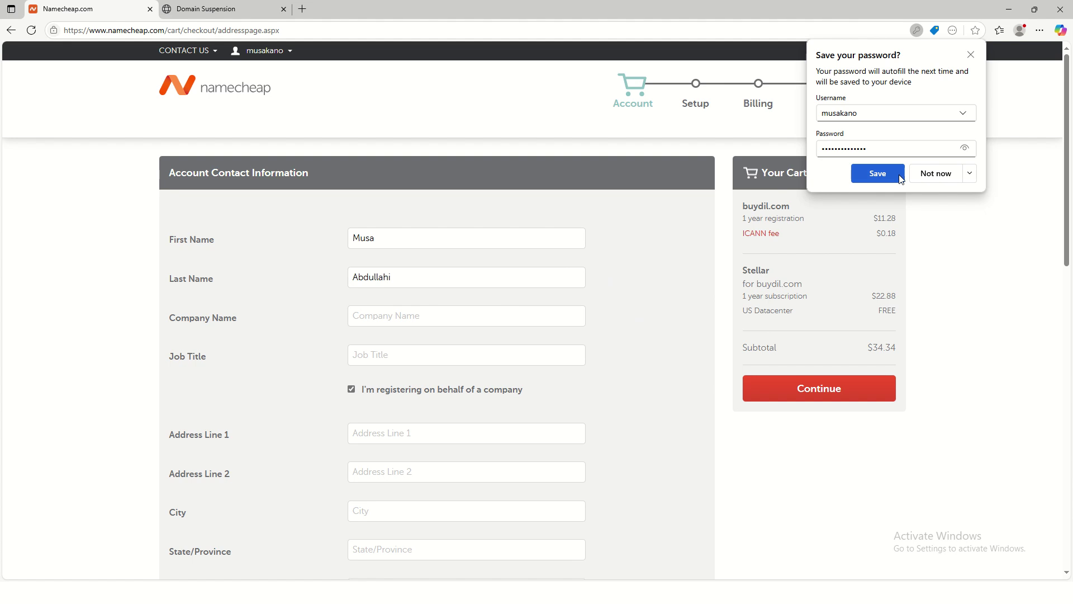
Step: Decline saving the password and fill company and address details from saved info
{"action": "left_click", "coordinate": [934, 175]}
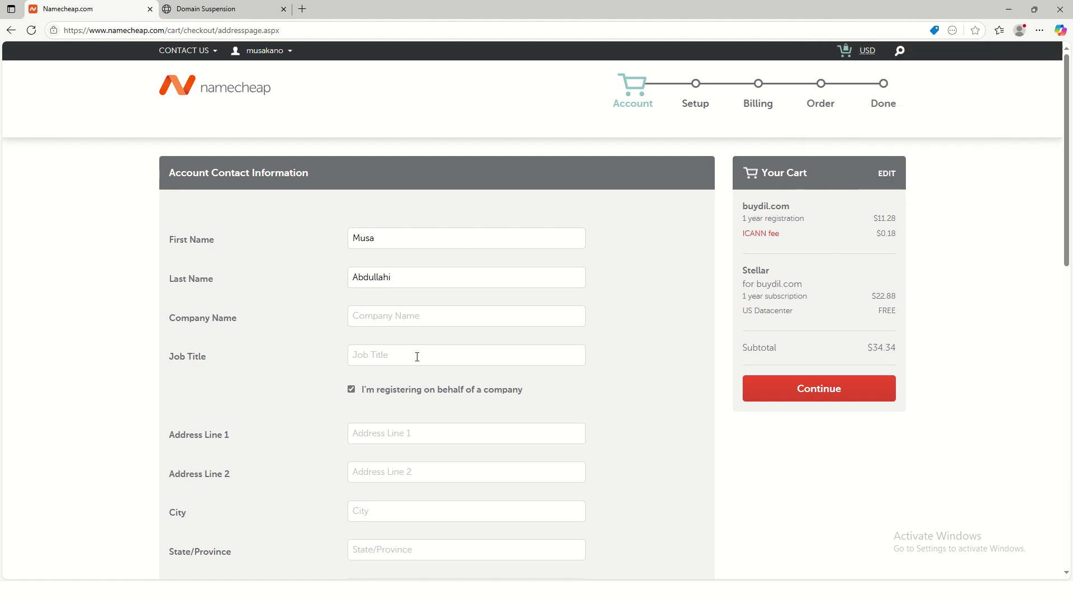
{"action": "left_click", "coordinate": [363, 316]}
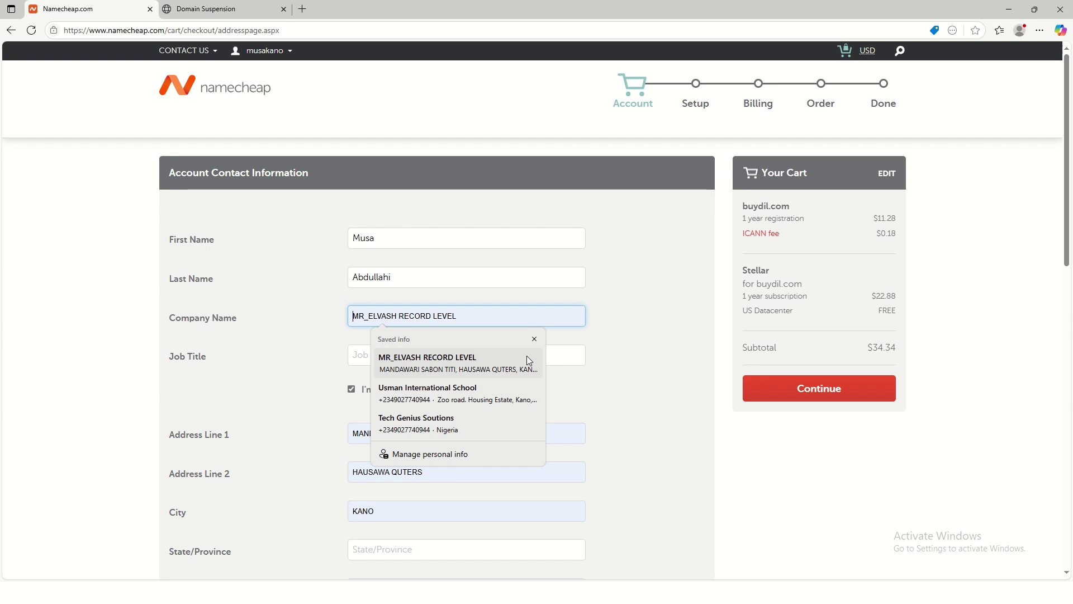
{"action": "left_click", "coordinate": [383, 358]}
{"action": "left_click", "coordinate": [391, 366]}
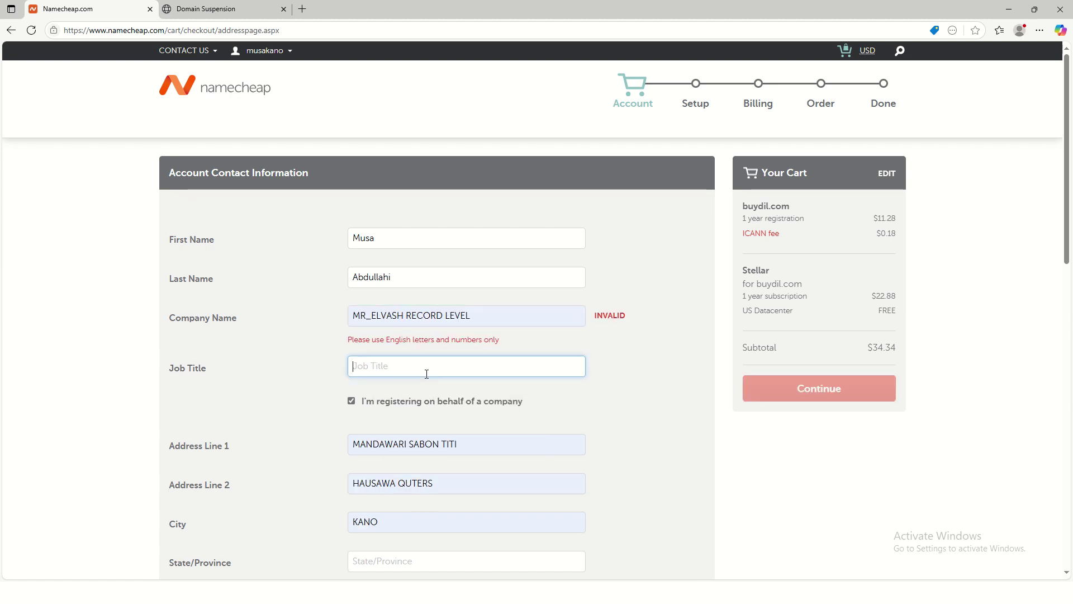
{"action": "scroll", "coordinate": [550, 375], "scroll_direction": "down", "scroll_amount": 1}
{"action": "scroll", "coordinate": [553, 372], "scroll_direction": "down", "scroll_amount": 3}
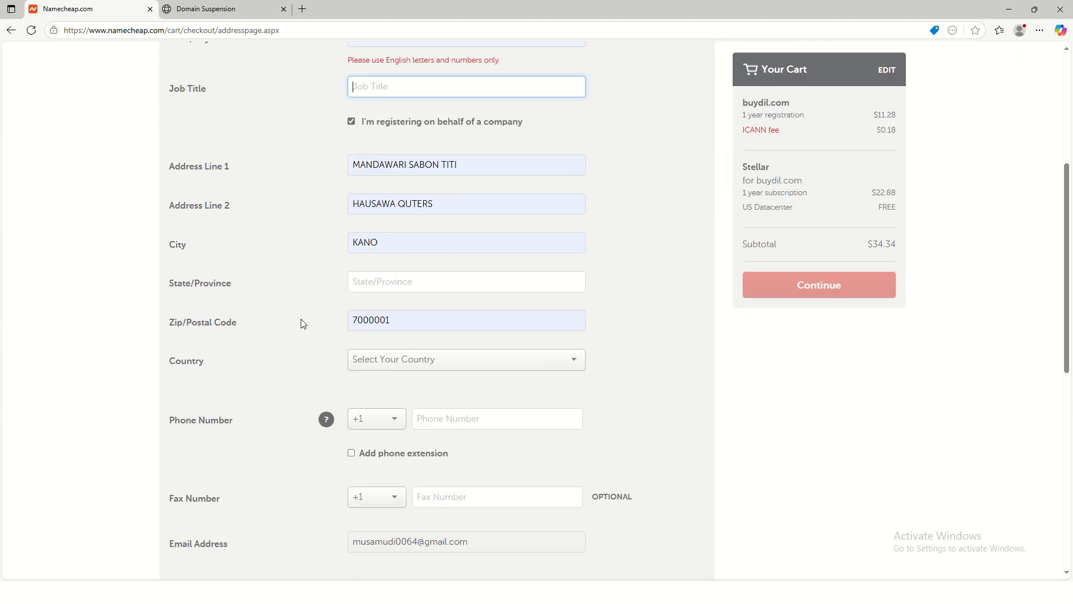
{"action": "scroll", "coordinate": [301, 318], "scroll_direction": "down", "scroll_amount": 3}
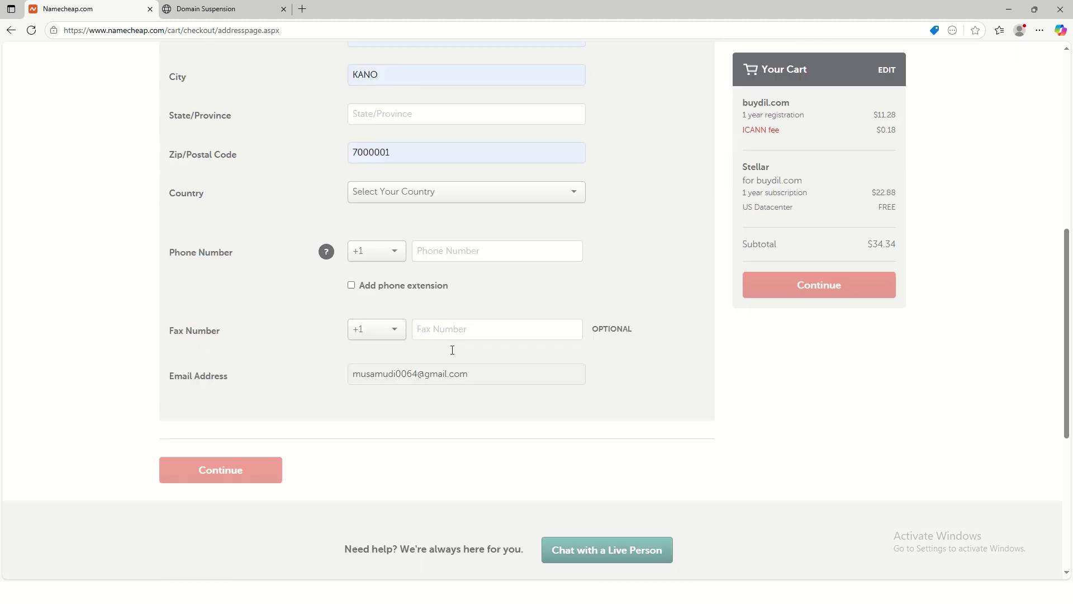
Step: Set the phone country code to +234 and autofill the phone number
{"action": "left_click", "coordinate": [422, 250]}
{"action": "left_click", "coordinate": [370, 257]}
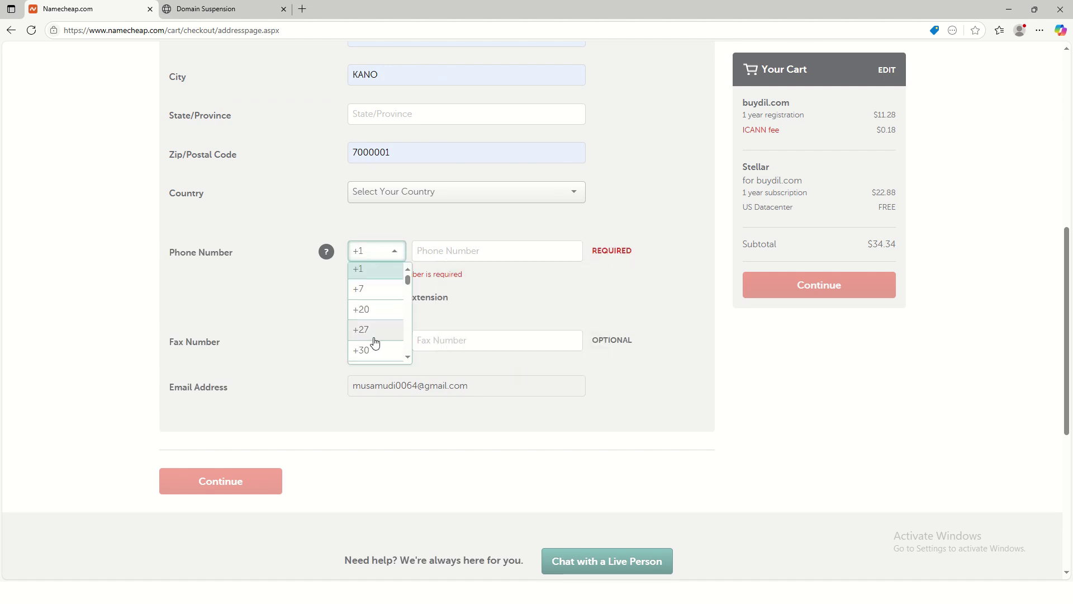
{"action": "scroll", "coordinate": [374, 335], "scroll_direction": "down", "scroll_amount": 5}
{"action": "scroll", "coordinate": [379, 317], "scroll_direction": "down", "scroll_amount": 15}
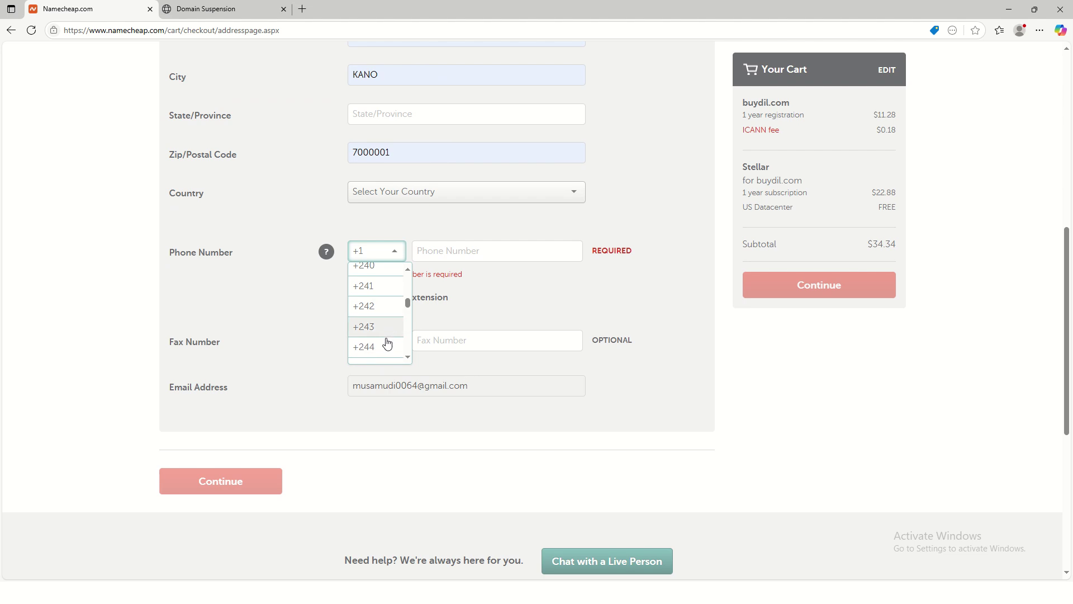
{"action": "scroll", "coordinate": [389, 332], "scroll_direction": "up", "scroll_amount": 1}
{"action": "scroll", "coordinate": [386, 318], "scroll_direction": "up", "scroll_amount": 3}
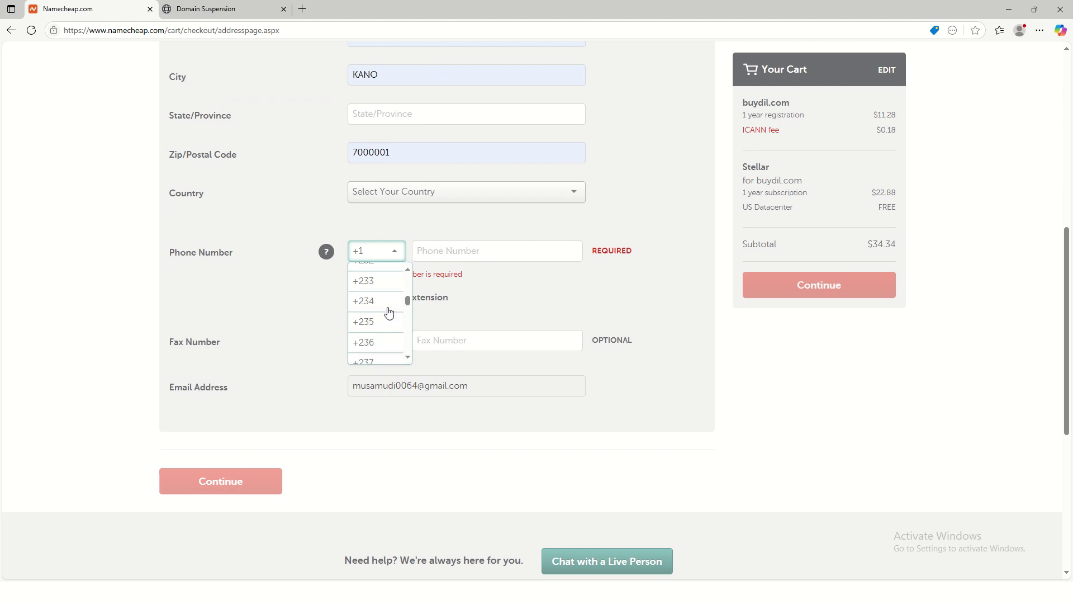
{"action": "left_click", "coordinate": [378, 311]}
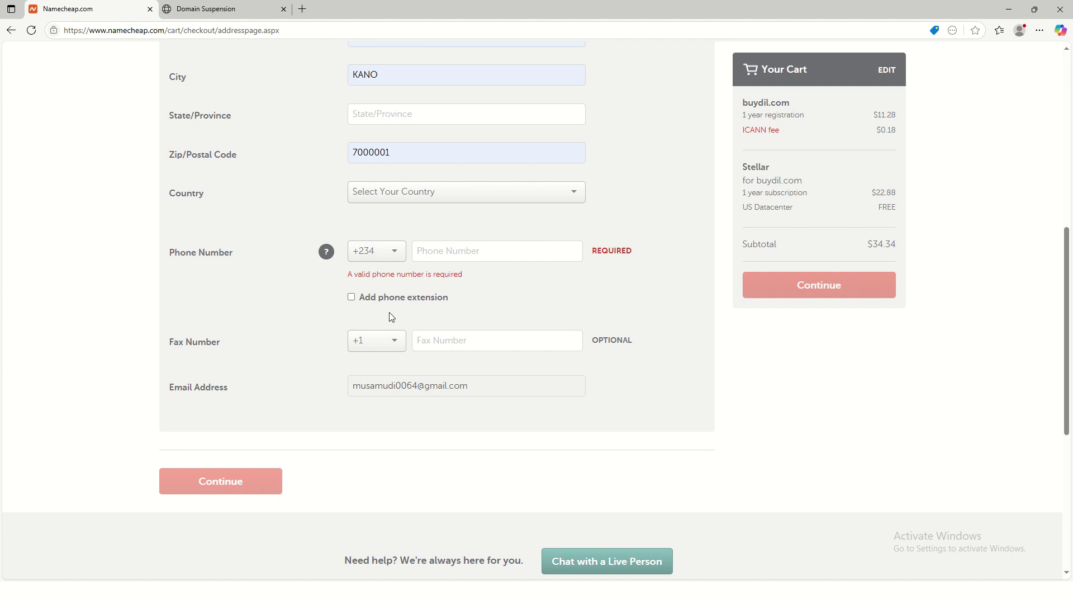
{"action": "left_click", "coordinate": [455, 249]}
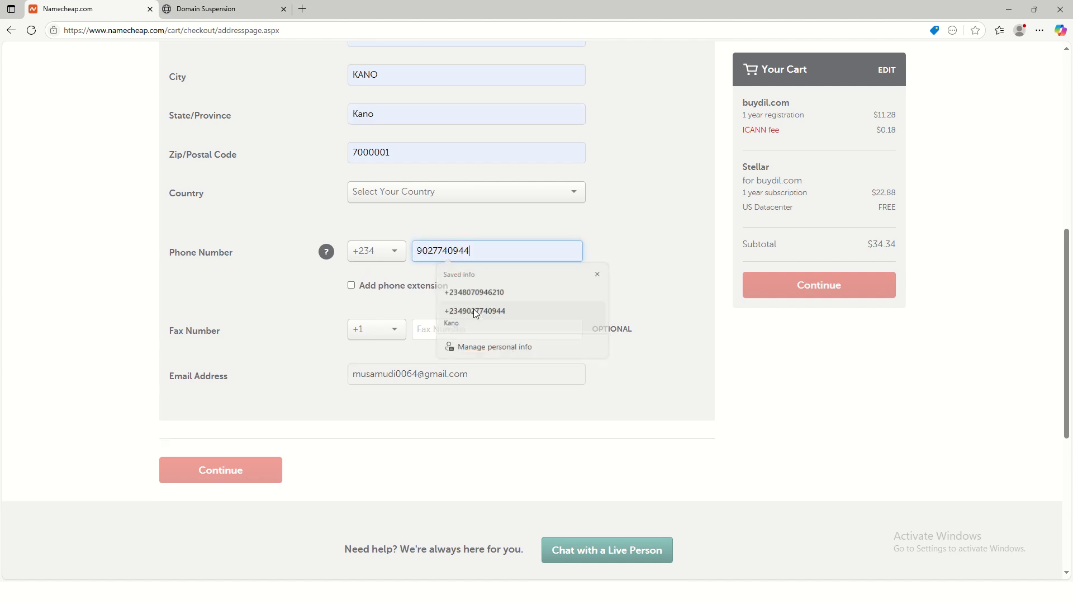
{"action": "left_click", "coordinate": [476, 313]}
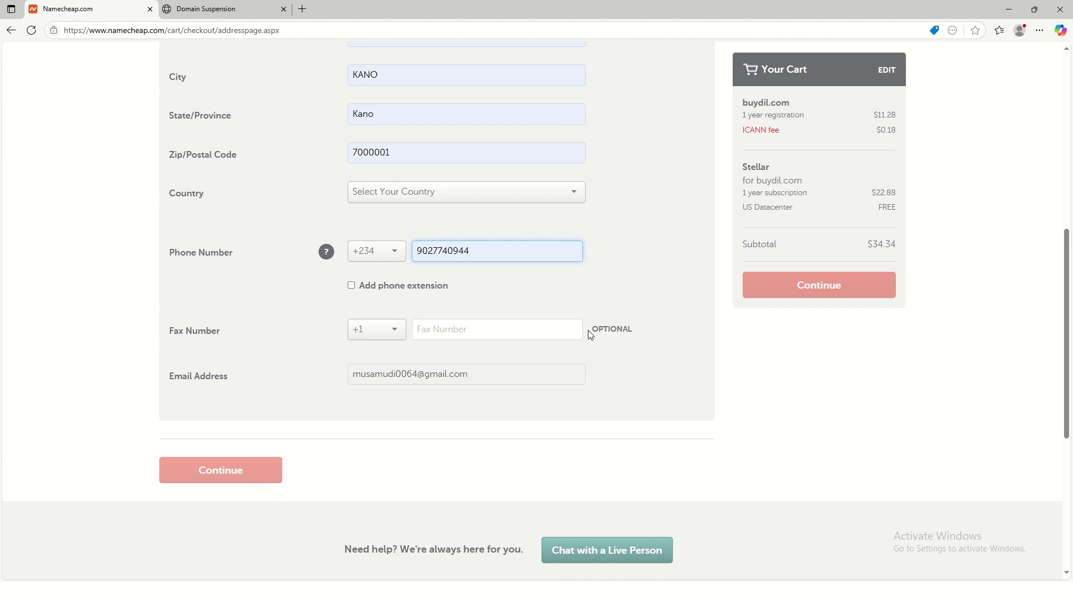
{"action": "scroll", "coordinate": [537, 318], "scroll_direction": "up", "scroll_amount": 3}
{"action": "scroll", "coordinate": [475, 320], "scroll_direction": "up", "scroll_amount": 1}
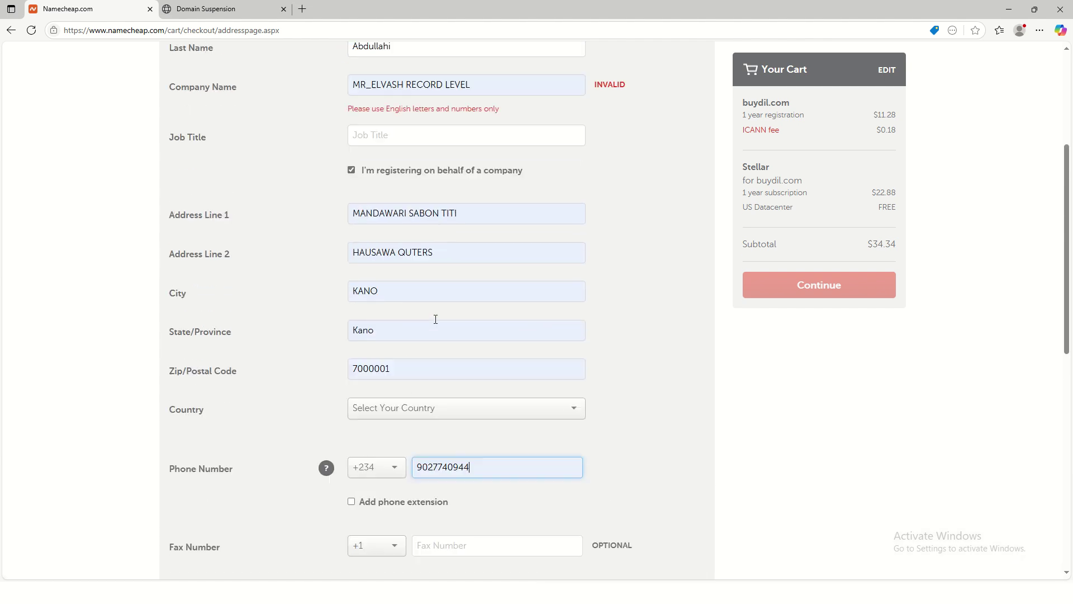
Step: Set the country to Nigeria and enter 'Freenlancer' as the job title
{"action": "left_click", "coordinate": [448, 414]}
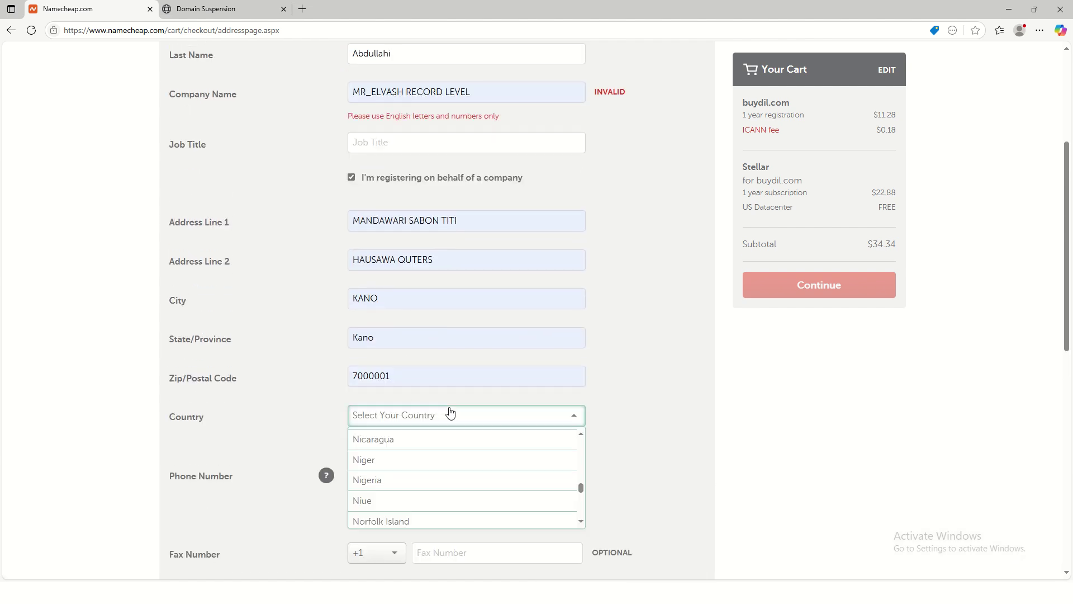
{"action": "left_click", "coordinate": [426, 483]}
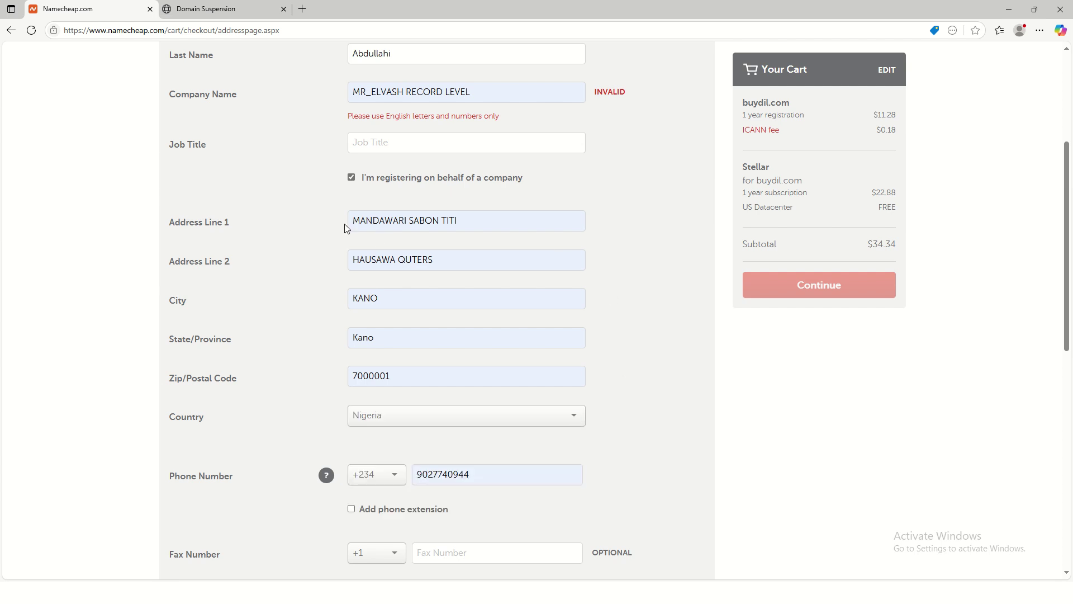
{"action": "left_click_drag", "start_coordinate": [493, 228], "coordinate": [338, 220]}
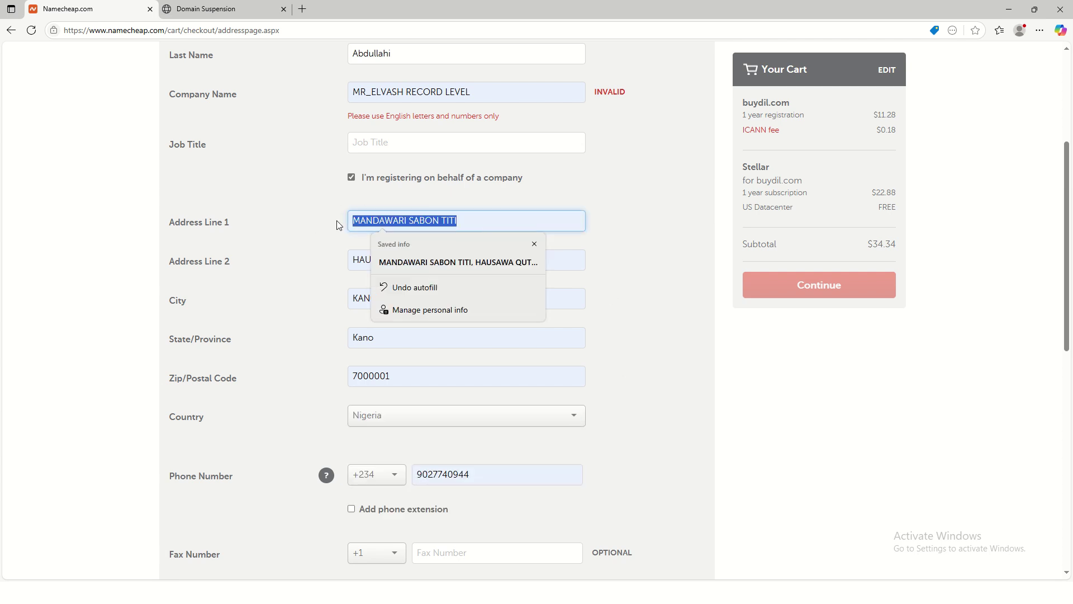
{"action": "scroll", "coordinate": [625, 261], "scroll_direction": "up", "scroll_amount": 2}
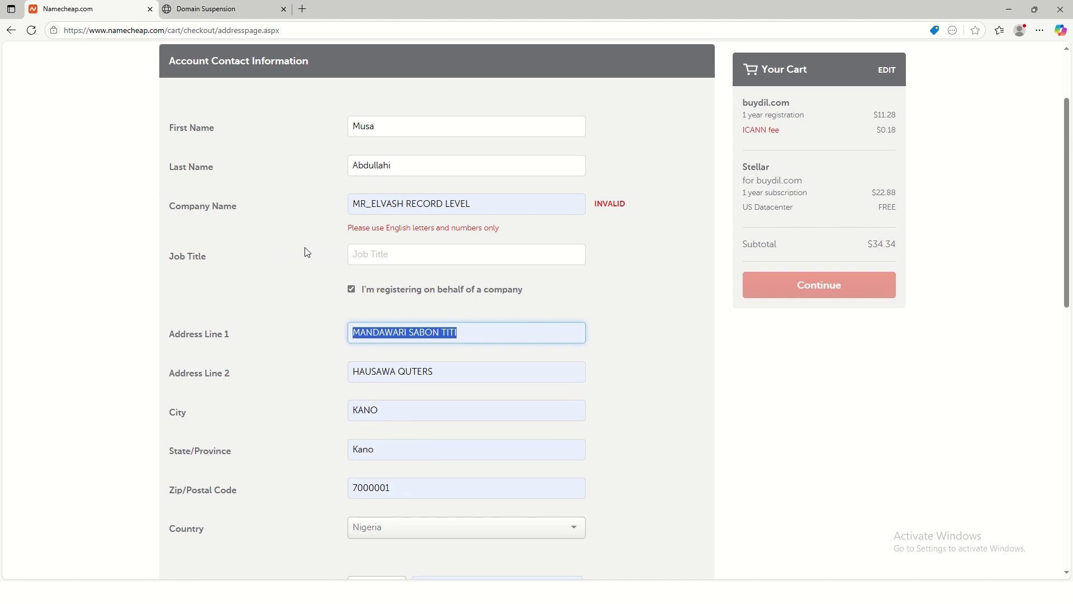
{"action": "left_click", "coordinate": [406, 250]}
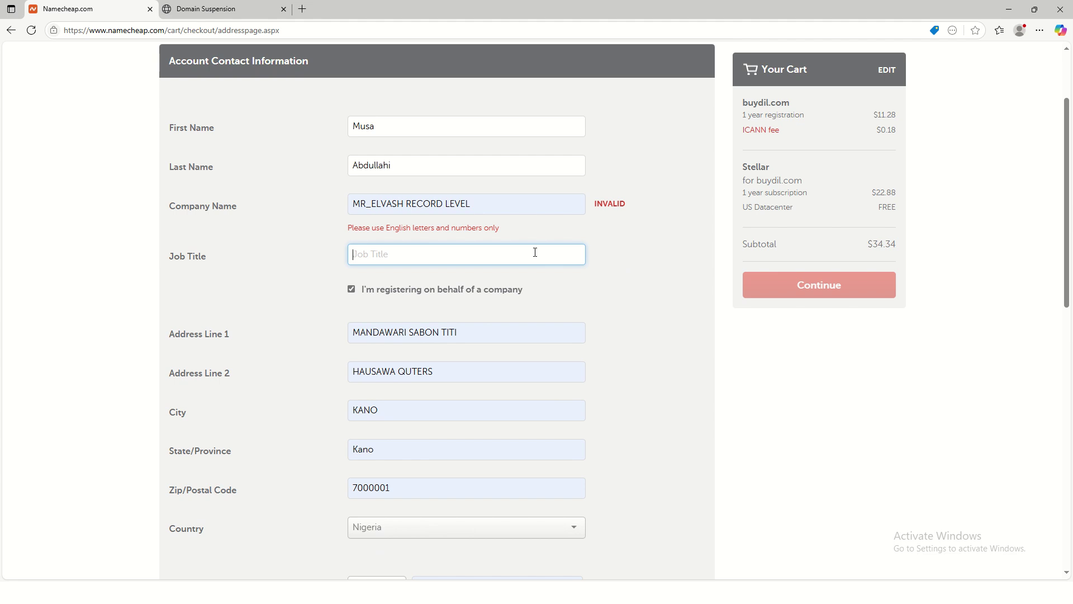
{"action": "type", "text": "Freen"}
{"action": "type", "text": "lancer"}
Step: Select the company name text and check the optional fax number field
{"action": "left_click", "coordinate": [490, 208]}
{"action": "left_click_drag", "start_coordinate": [471, 201], "coordinate": [349, 195]}
{"action": "left_click", "coordinate": [654, 155]}
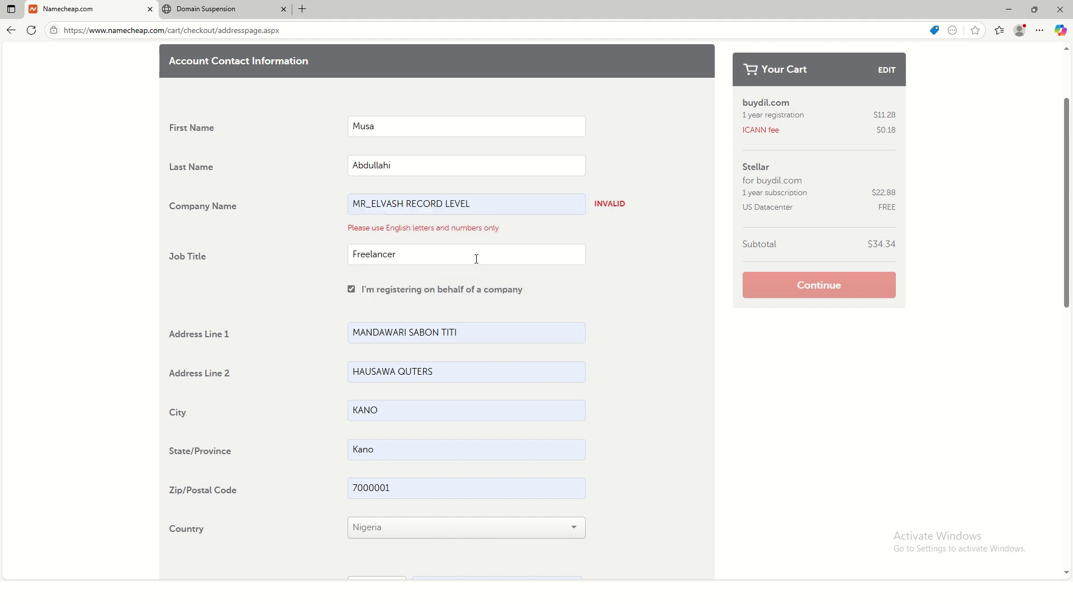
{"action": "scroll", "coordinate": [575, 319], "scroll_direction": "down", "scroll_amount": 7}
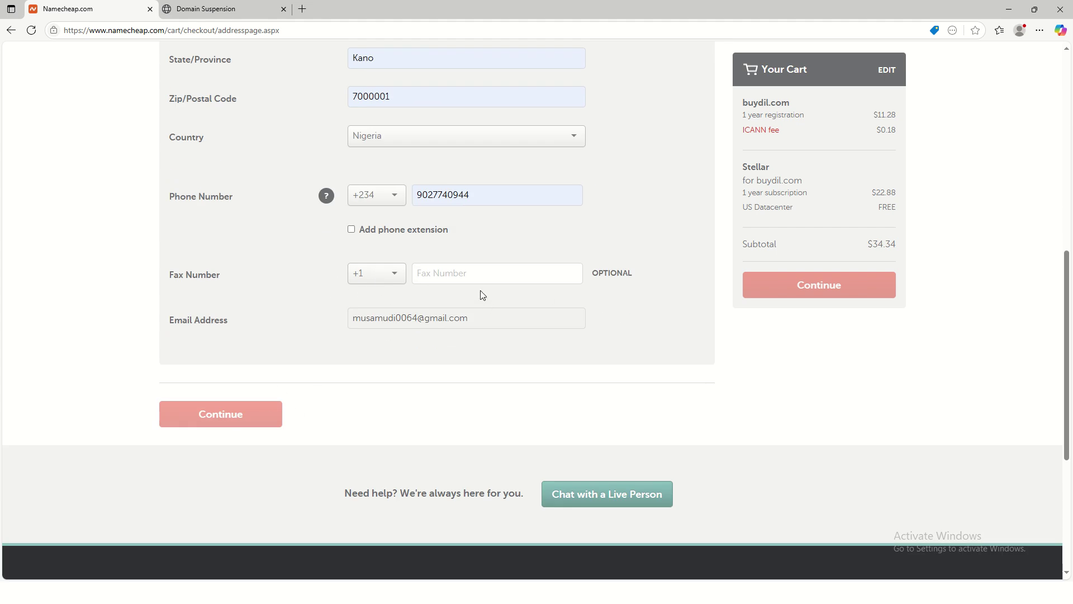
{"action": "scroll", "coordinate": [626, 261], "scroll_direction": "up", "scroll_amount": 1}
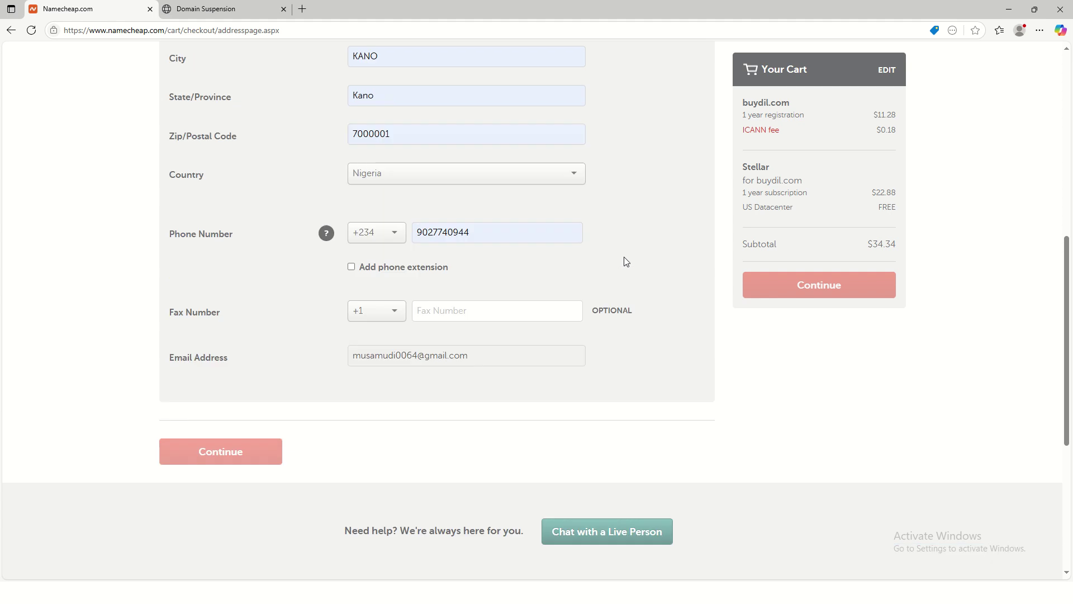
{"action": "scroll", "coordinate": [626, 262], "scroll_direction": "up", "scroll_amount": 2}
{"action": "scroll", "coordinate": [447, 386], "scroll_direction": "down", "scroll_amount": 3}
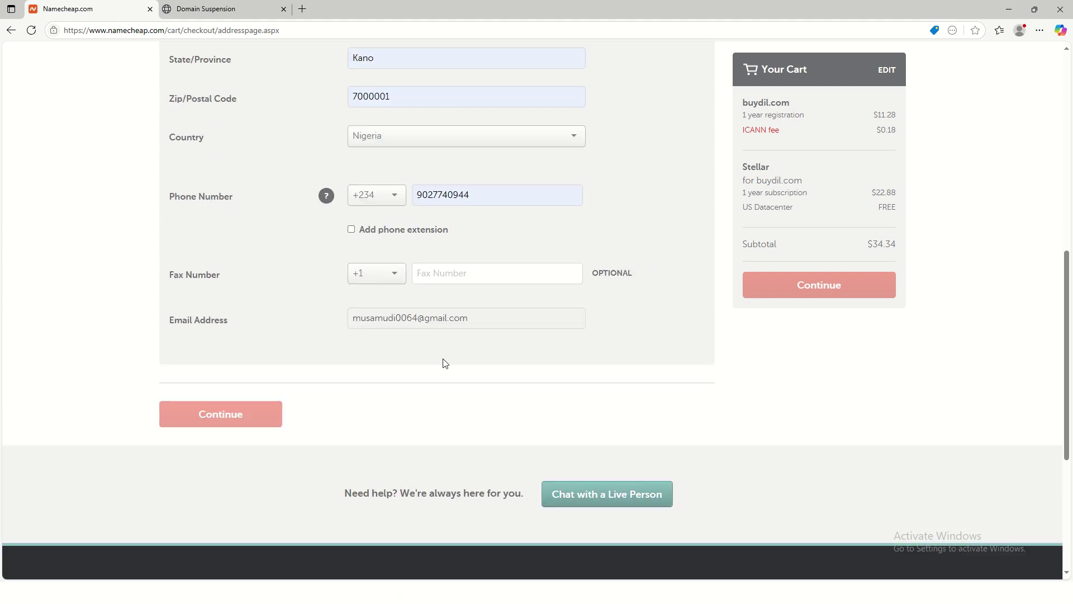
{"action": "left_click", "coordinate": [449, 282]}
{"action": "left_click", "coordinate": [481, 314]}
{"action": "scroll", "coordinate": [522, 281], "scroll_direction": "up", "scroll_amount": 4}
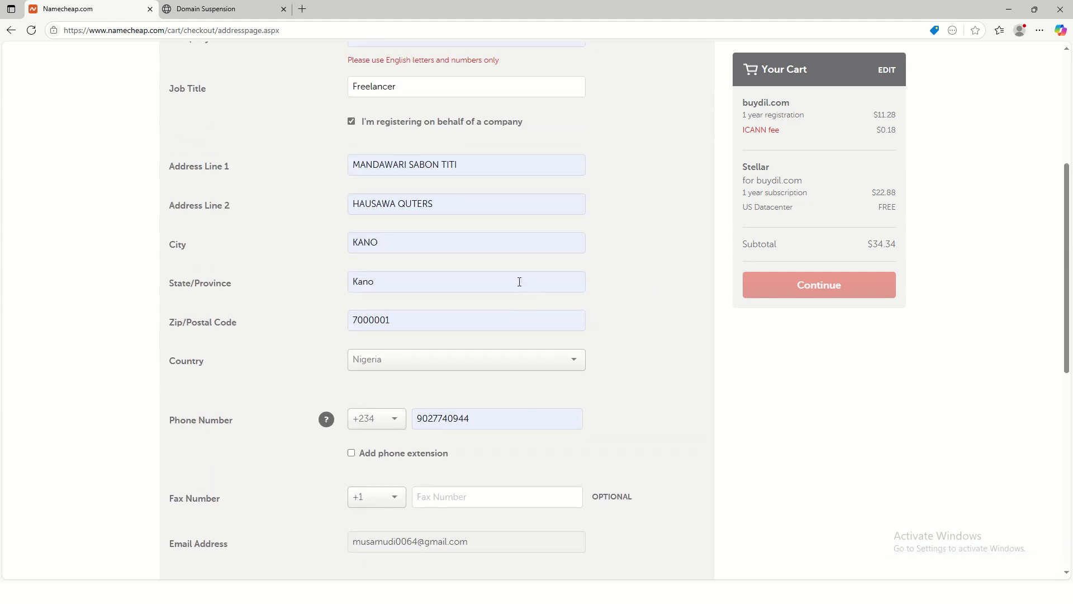
{"action": "scroll", "coordinate": [519, 281], "scroll_direction": "up", "scroll_amount": 3}
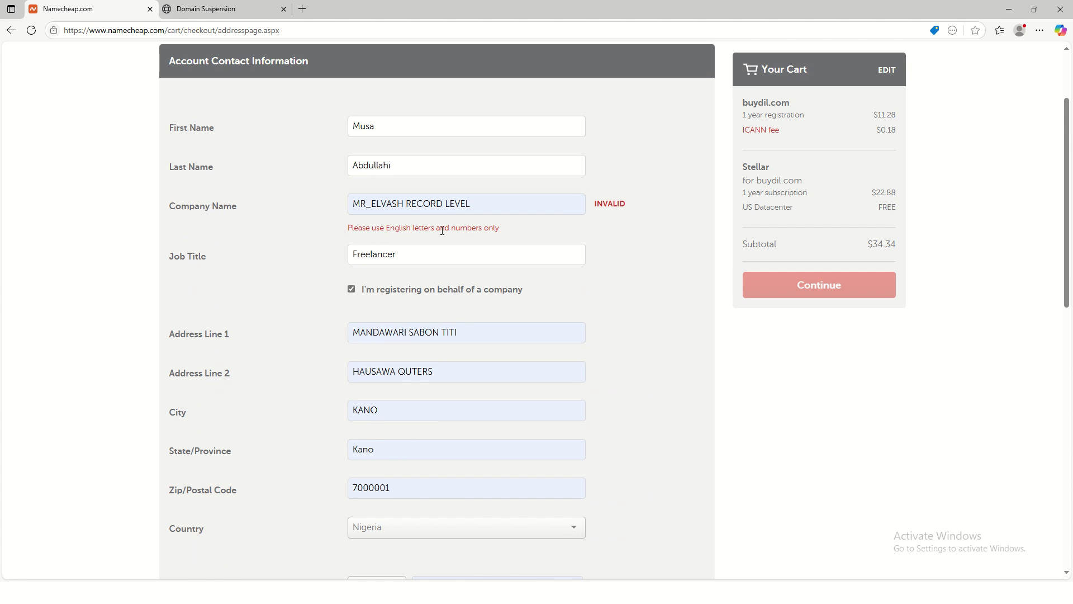
Step: Delete the underscore from the company name so the field revalidates
{"action": "left_click", "coordinate": [373, 205]}
{"action": "key", "text": "BackSpace"}
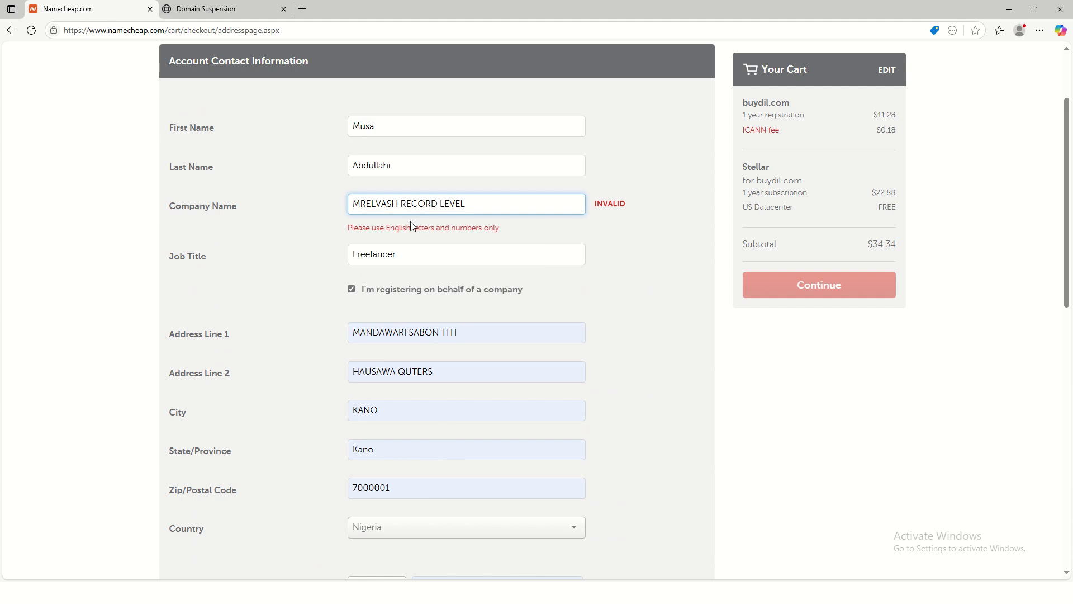
{"action": "left_click", "coordinate": [469, 198]}
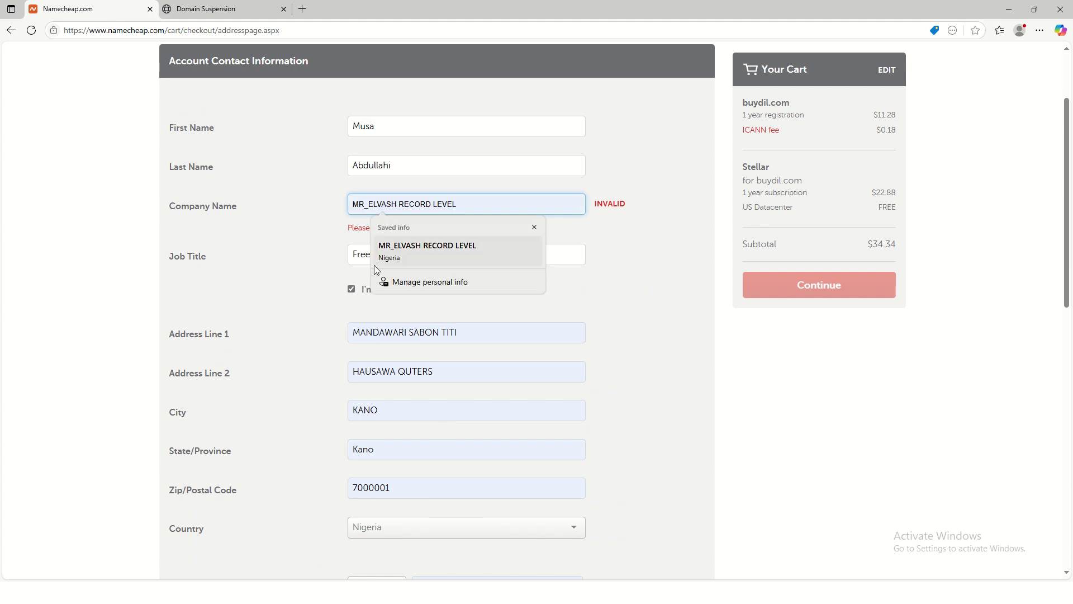
{"action": "left_click", "coordinate": [336, 265]}
{"action": "scroll", "coordinate": [577, 364], "scroll_direction": "down", "scroll_amount": 1}
{"action": "scroll", "coordinate": [581, 363], "scroll_direction": "down", "scroll_amount": 5}
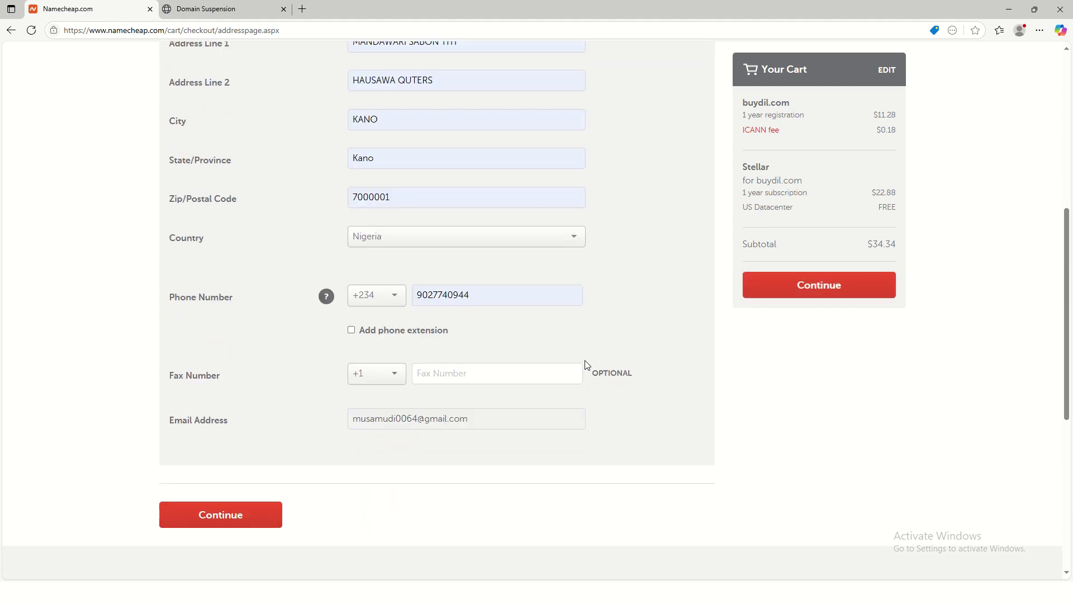
{"action": "scroll", "coordinate": [576, 436], "scroll_direction": "up", "scroll_amount": 5}
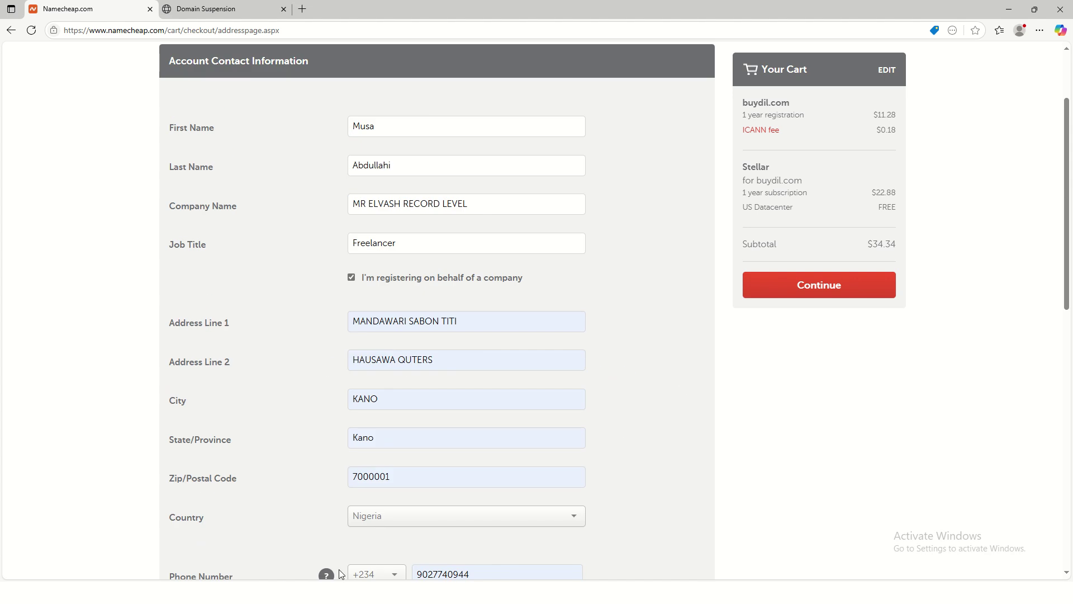
{"action": "scroll", "coordinate": [342, 574], "scroll_direction": "down", "scroll_amount": 5}
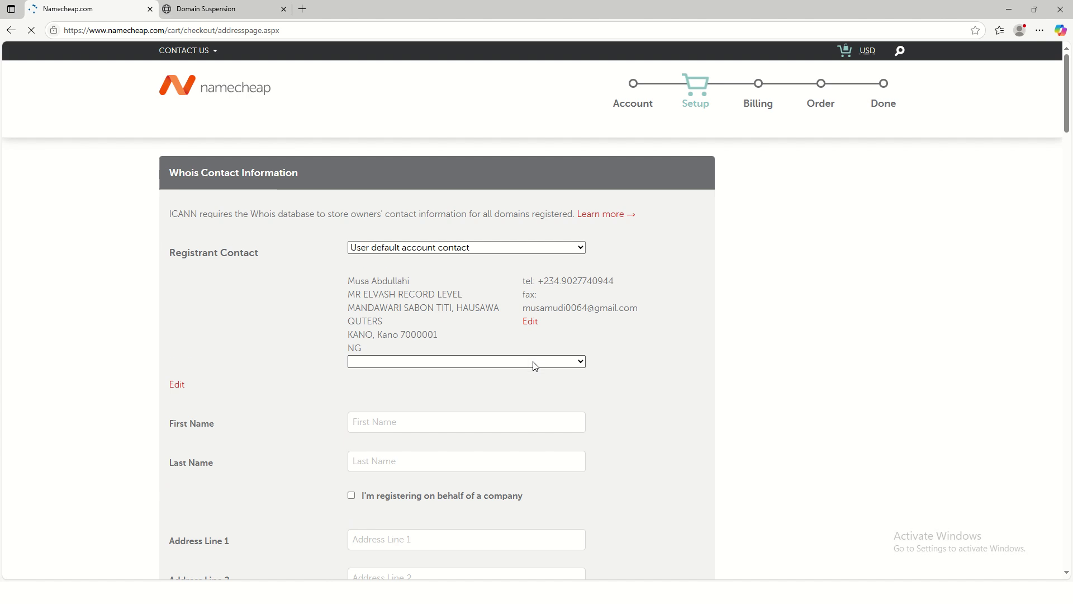
Step: Keep the default contact for Registrant, Administrative, Technical and Billing, and continue to Billing
{"action": "scroll", "coordinate": [594, 343], "scroll_direction": "down", "scroll_amount": 4}
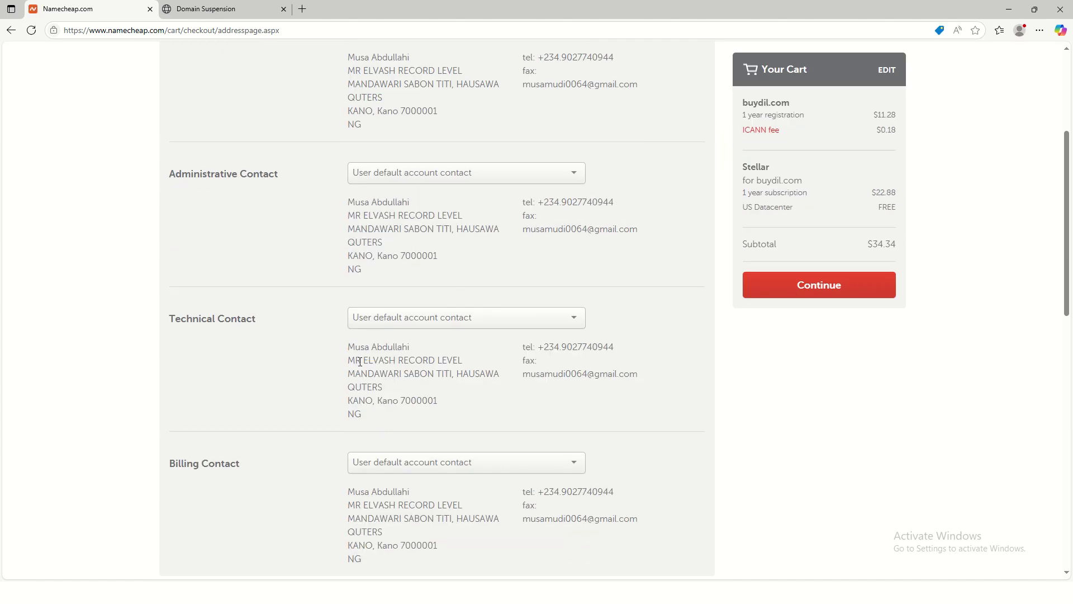
{"action": "scroll", "coordinate": [521, 389], "scroll_direction": "down", "scroll_amount": 5}
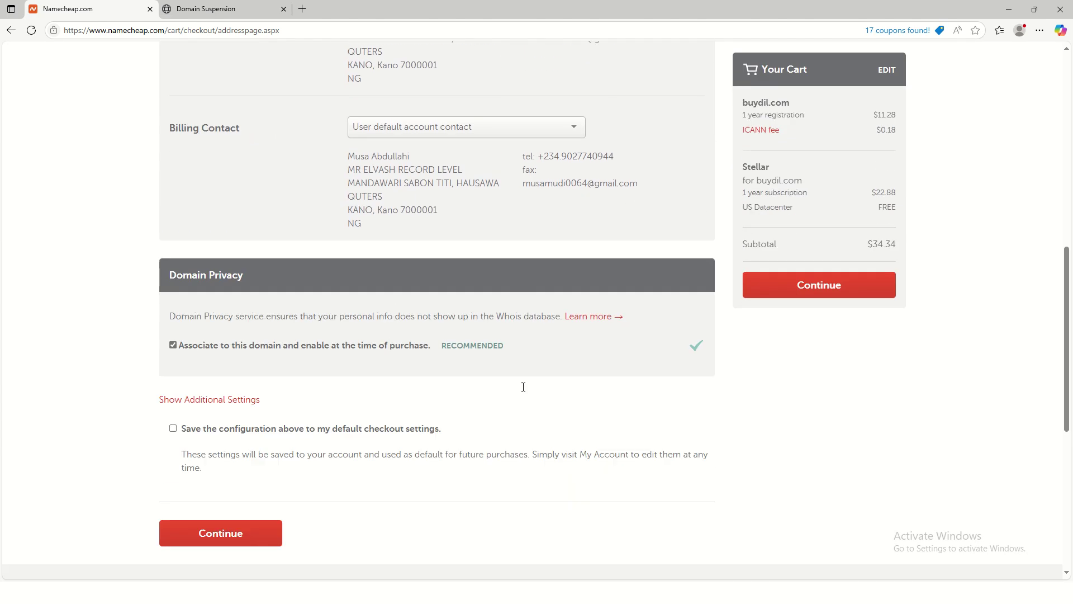
{"action": "scroll", "coordinate": [556, 359], "scroll_direction": "up", "scroll_amount": 5}
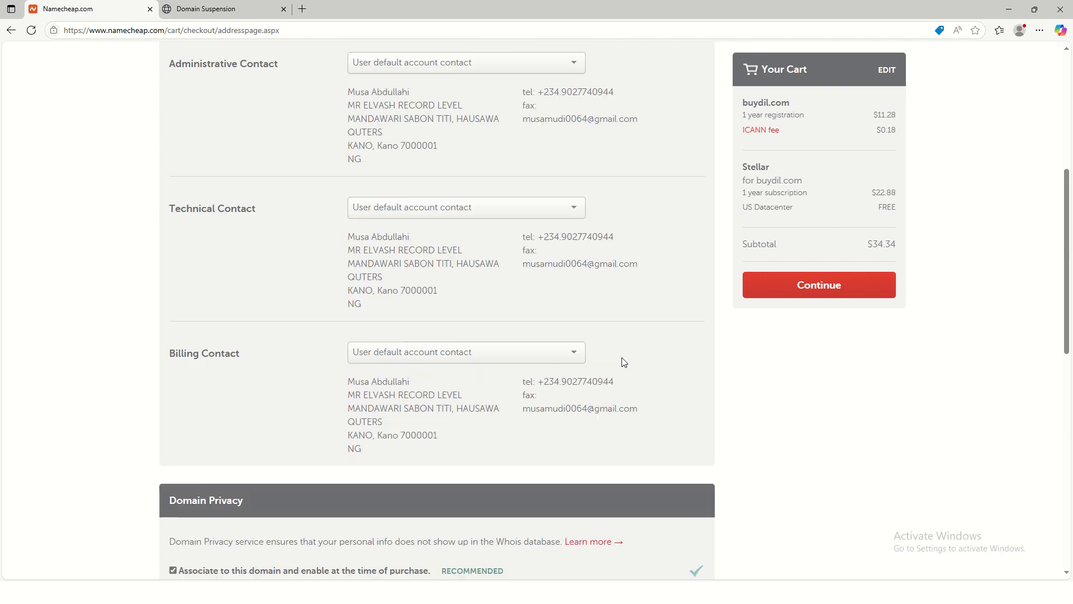
{"action": "left_click", "coordinate": [829, 297]}
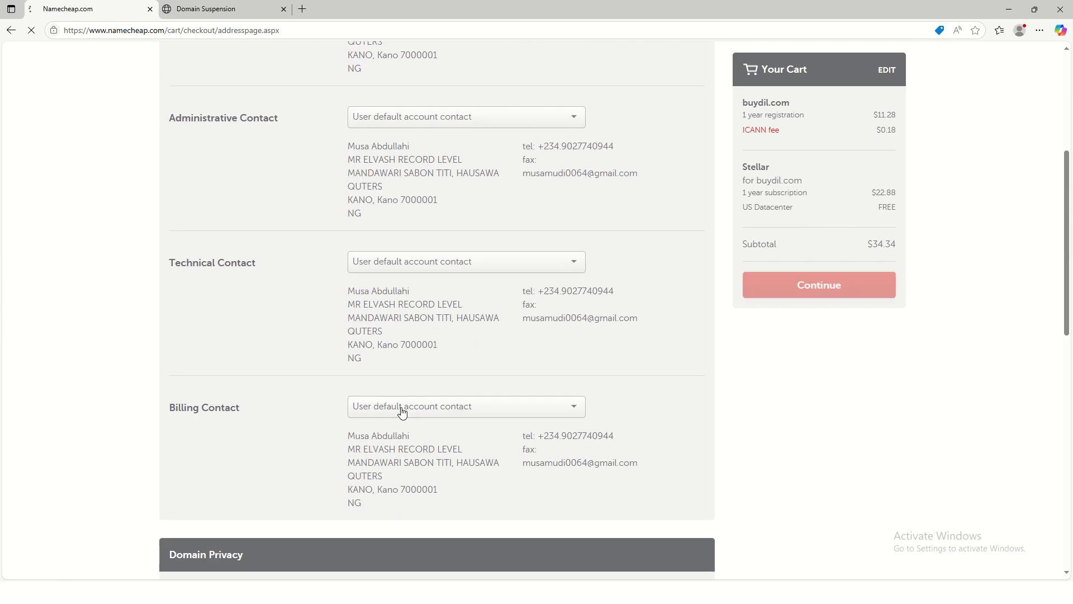
{"action": "scroll", "coordinate": [403, 410], "scroll_direction": "down", "scroll_amount": 4}
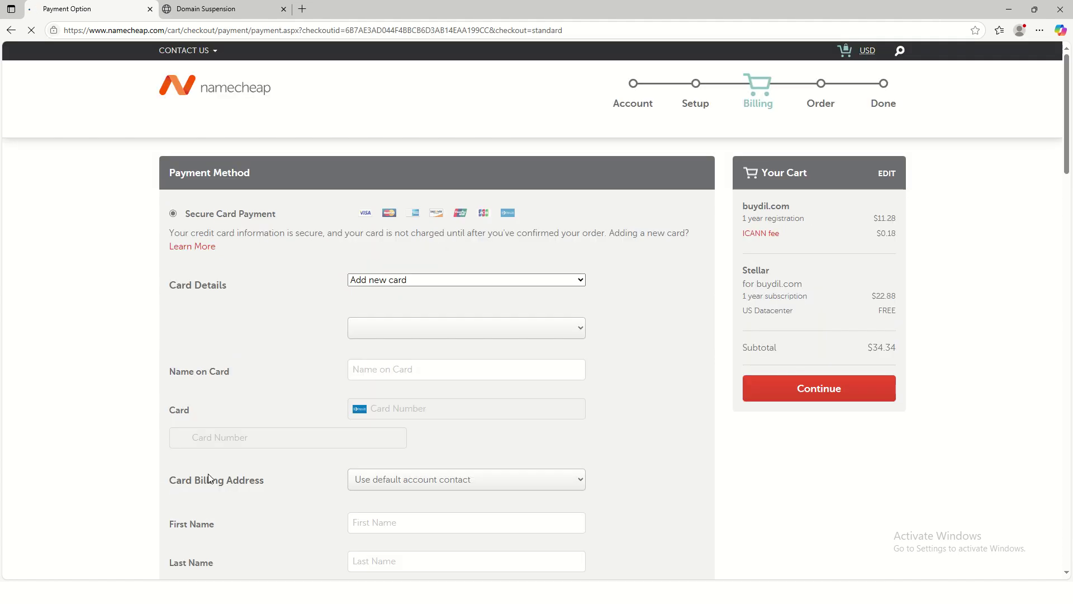
Step: Keep Card Details set to 'Add new card' on the Payment Method form
{"action": "scroll", "coordinate": [293, 460], "scroll_direction": "down", "scroll_amount": 5}
{"action": "scroll", "coordinate": [304, 455], "scroll_direction": "down", "scroll_amount": 8}
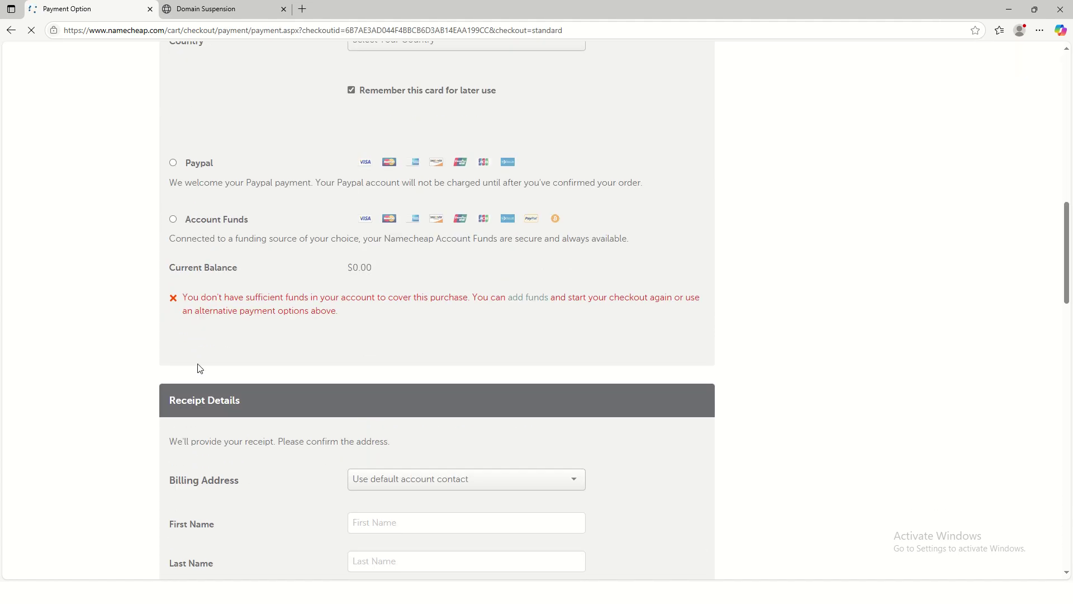
{"action": "scroll", "coordinate": [342, 400], "scroll_direction": "up", "scroll_amount": 10}
{"action": "scroll", "coordinate": [412, 407], "scroll_direction": "up", "scroll_amount": 4}
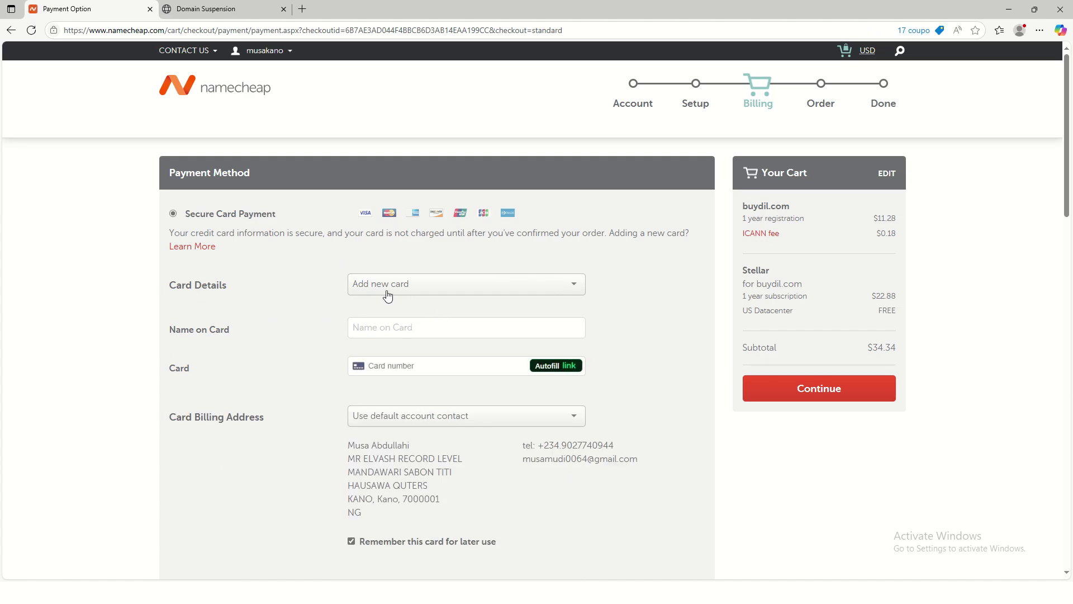
{"action": "left_click", "coordinate": [448, 291]}
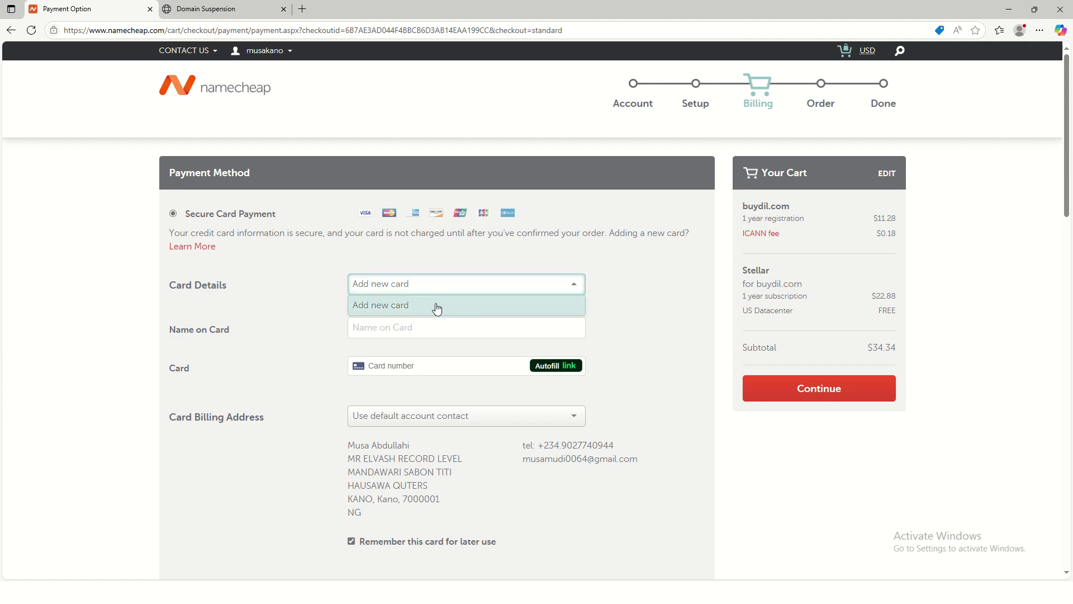
{"action": "left_click", "coordinate": [435, 306]}
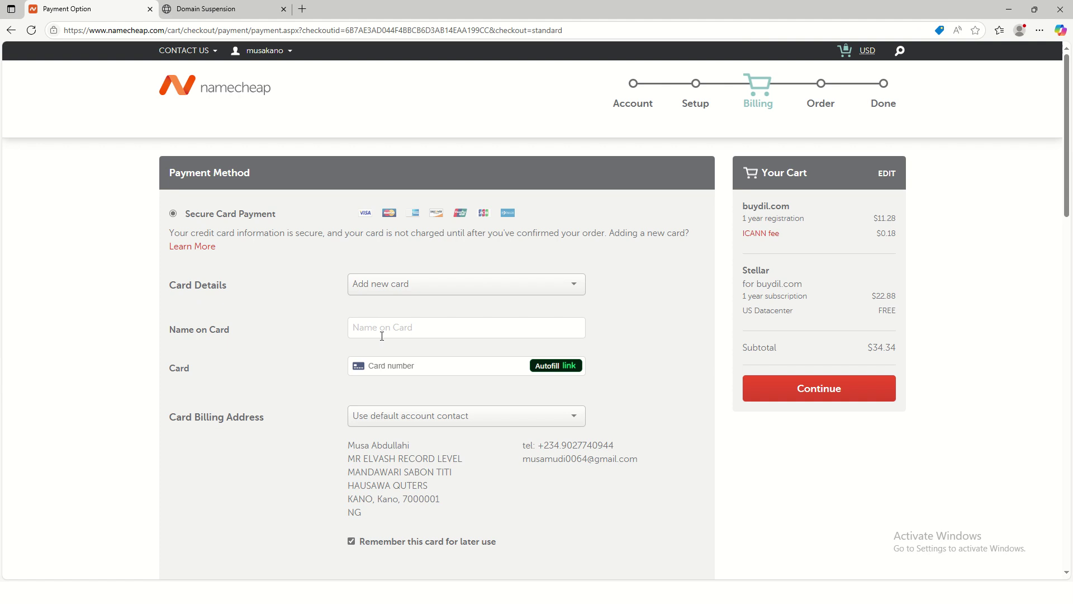
Step: Type the cardholder's name into Name on Card, fixing the typo
{"action": "left_click", "coordinate": [361, 330]}
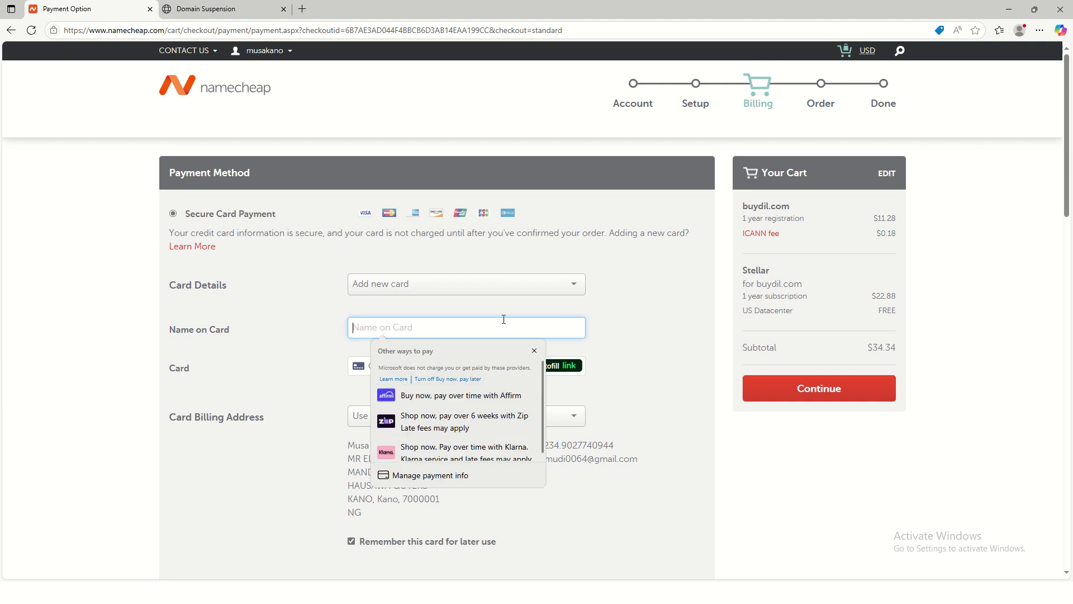
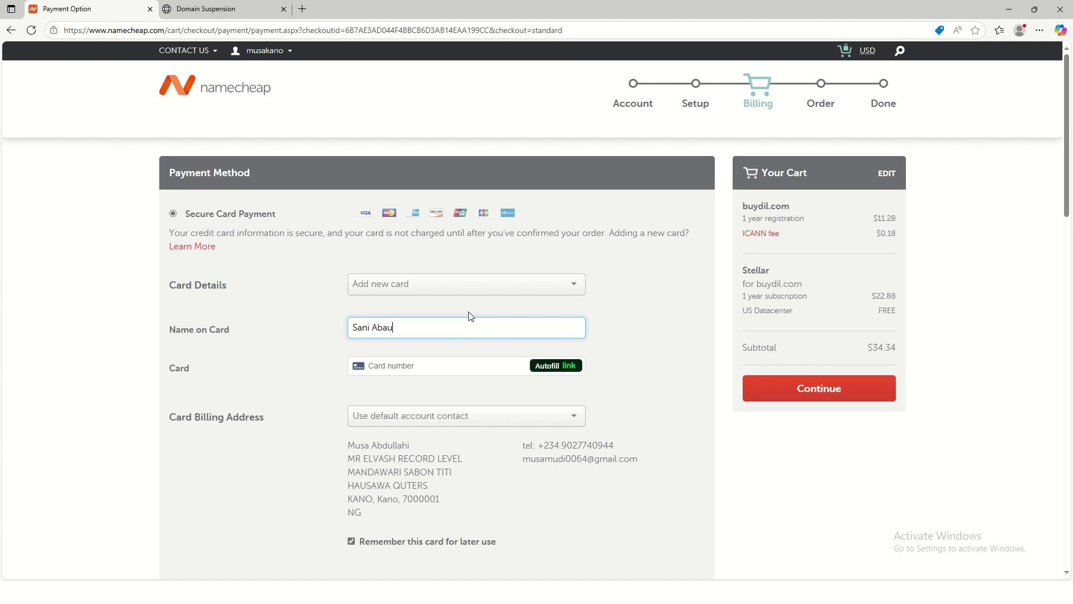
{"action": "left_click", "coordinate": [434, 369]}
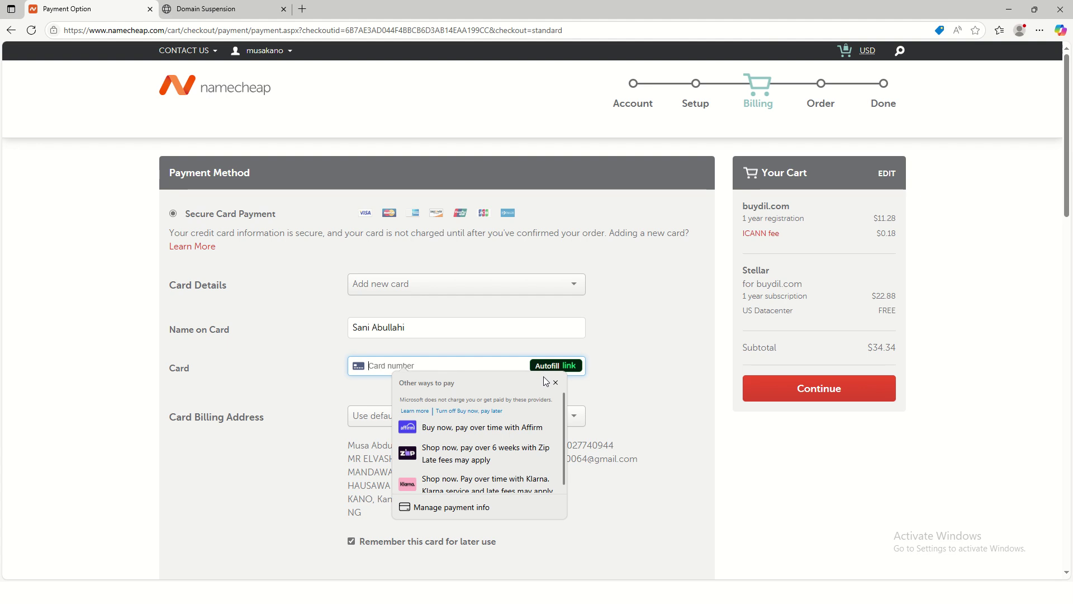
Step: Dismiss Edge's other-ways-to-pay suggestions and review the Billing page showing the $34.34 subtotal
{"action": "left_click", "coordinate": [618, 367]}
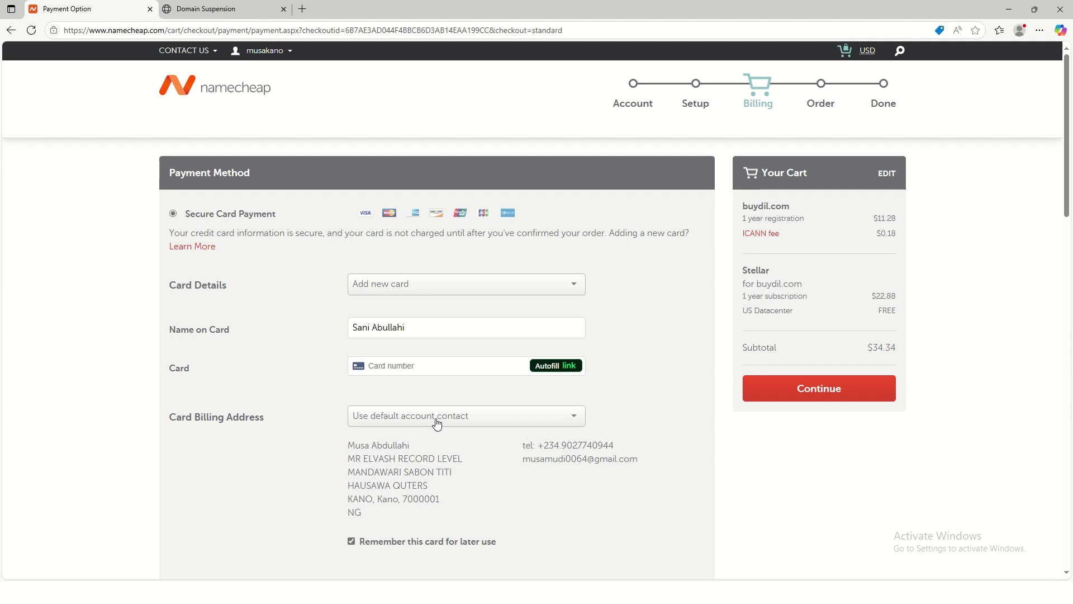
{"action": "scroll", "coordinate": [828, 422], "scroll_direction": "down", "scroll_amount": 2}
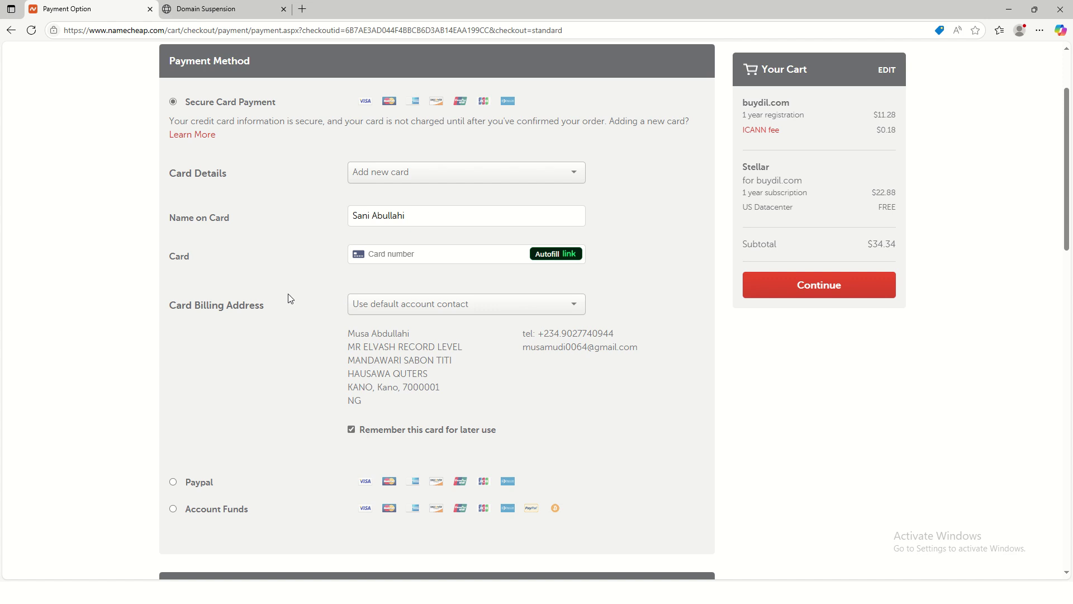
{"action": "scroll", "coordinate": [288, 293], "scroll_direction": "up", "scroll_amount": 2}
{"action": "scroll", "coordinate": [628, 288], "scroll_direction": "down", "scroll_amount": 15}
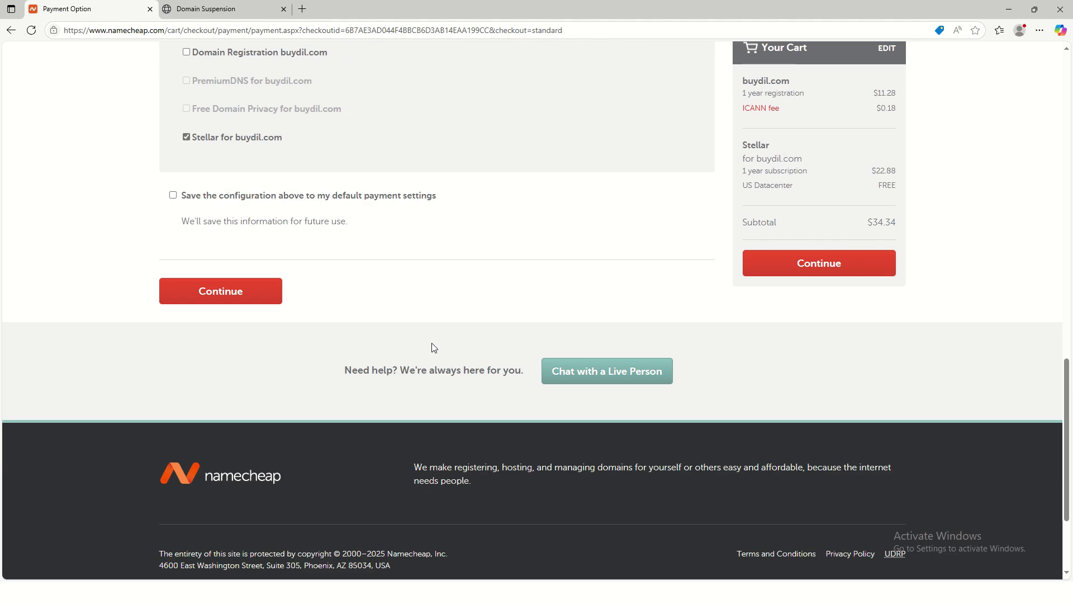
{"action": "scroll", "coordinate": [602, 341], "scroll_direction": "up", "scroll_amount": 9}
{"action": "scroll", "coordinate": [622, 336], "scroll_direction": "up", "scroll_amount": 9}
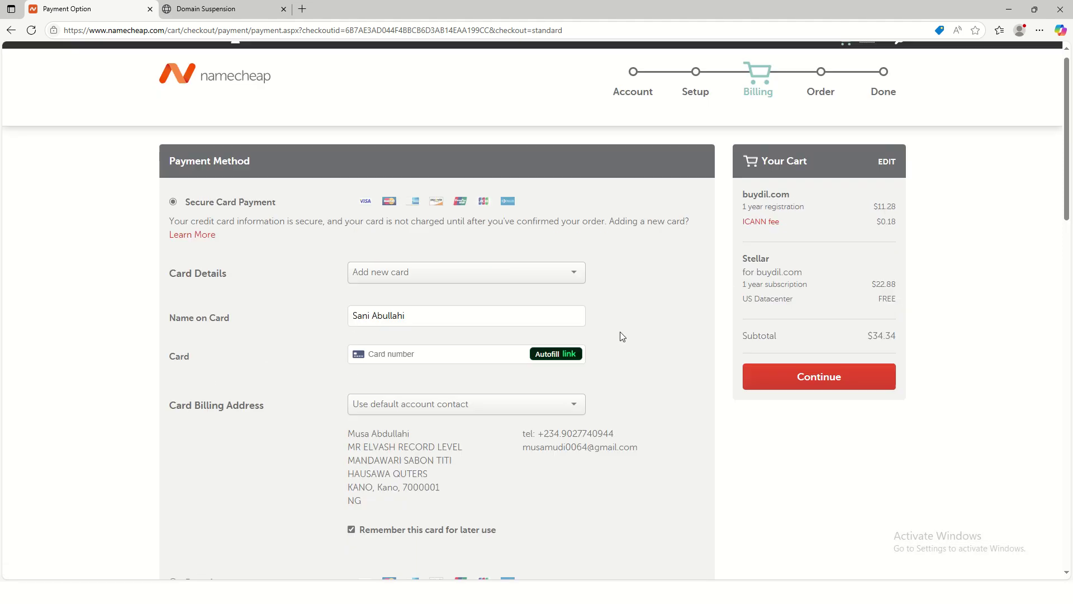
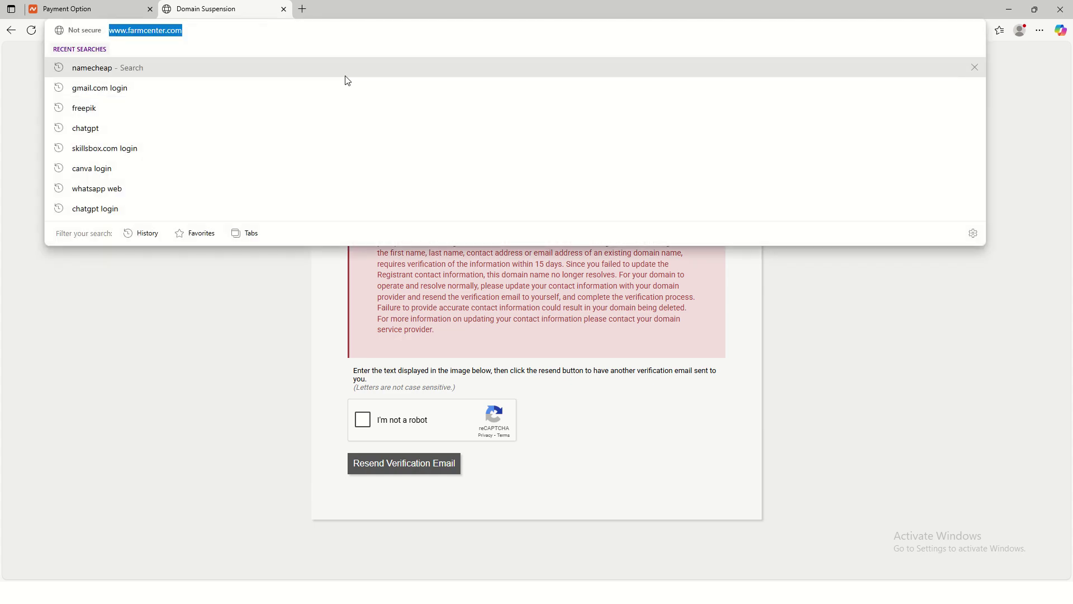
Step: Search Bing for 'bluehost' and open the official Bluehost Web Hosting result in a new tab
{"action": "type", "text": "blu"}
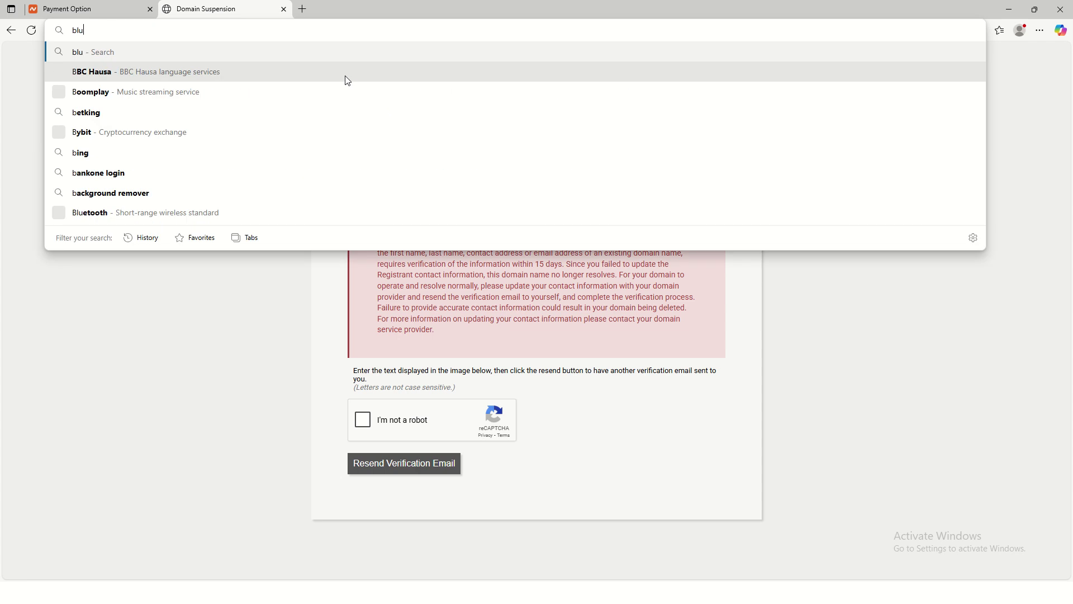
{"action": "type", "text": "ehost"}
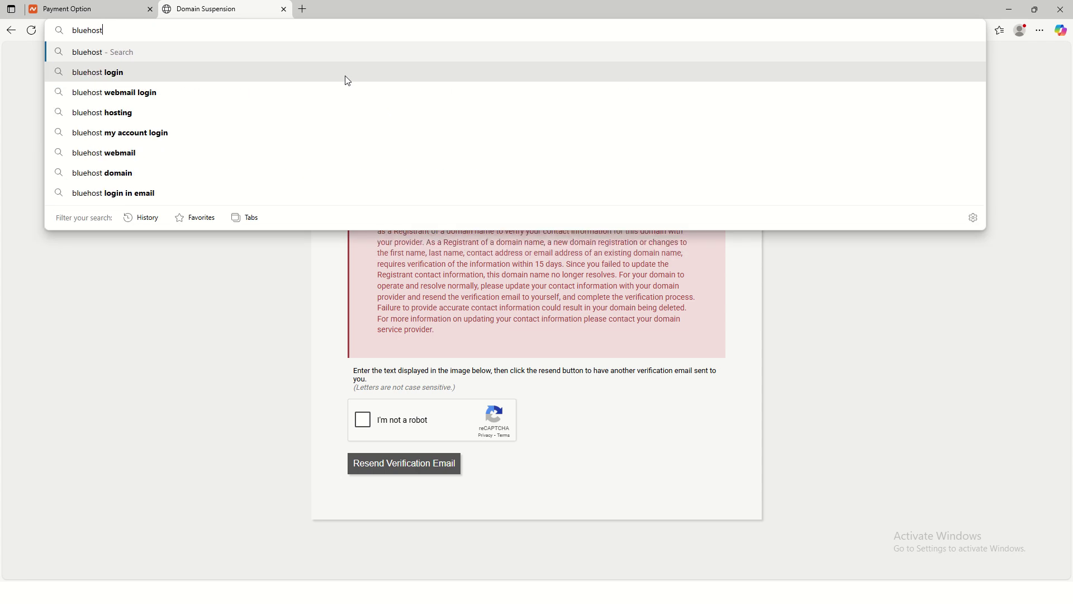
{"action": "key", "text": "Return"}
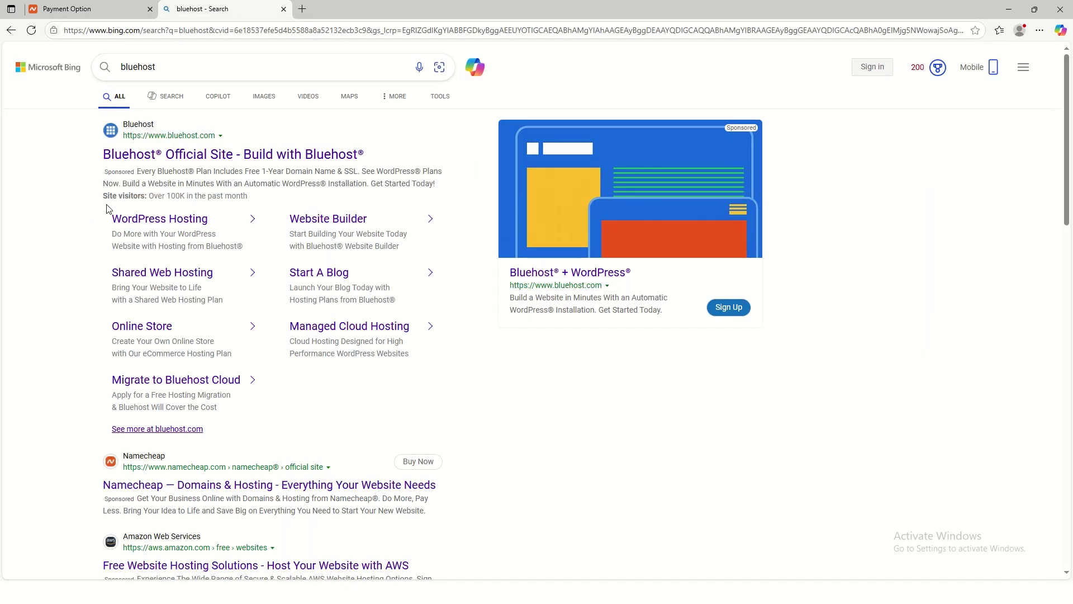
{"action": "scroll", "coordinate": [192, 390], "scroll_direction": "down", "scroll_amount": 1}
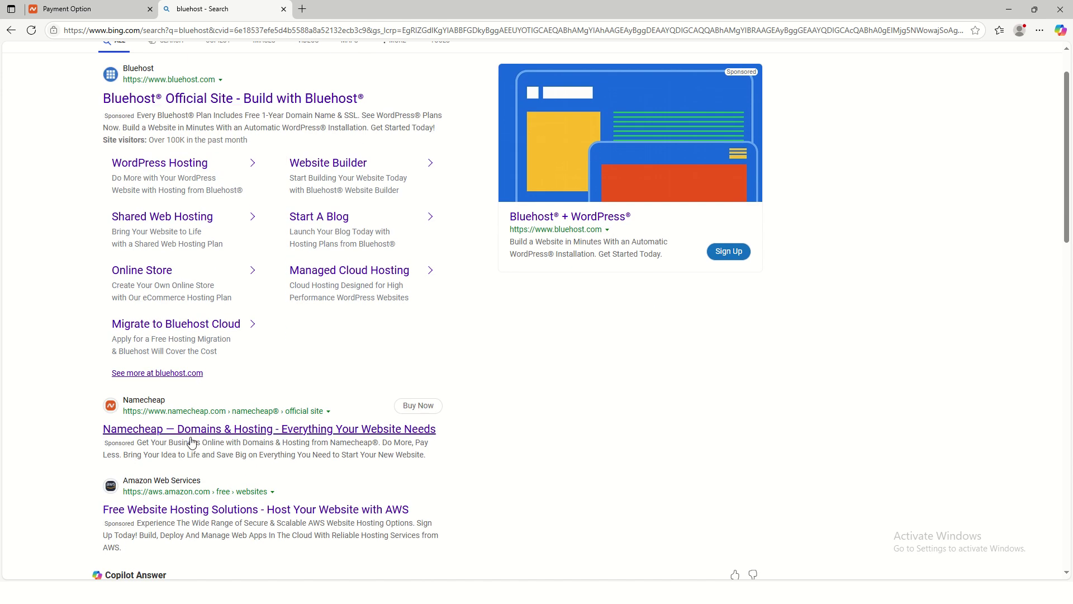
{"action": "scroll", "coordinate": [193, 430], "scroll_direction": "down", "scroll_amount": 1}
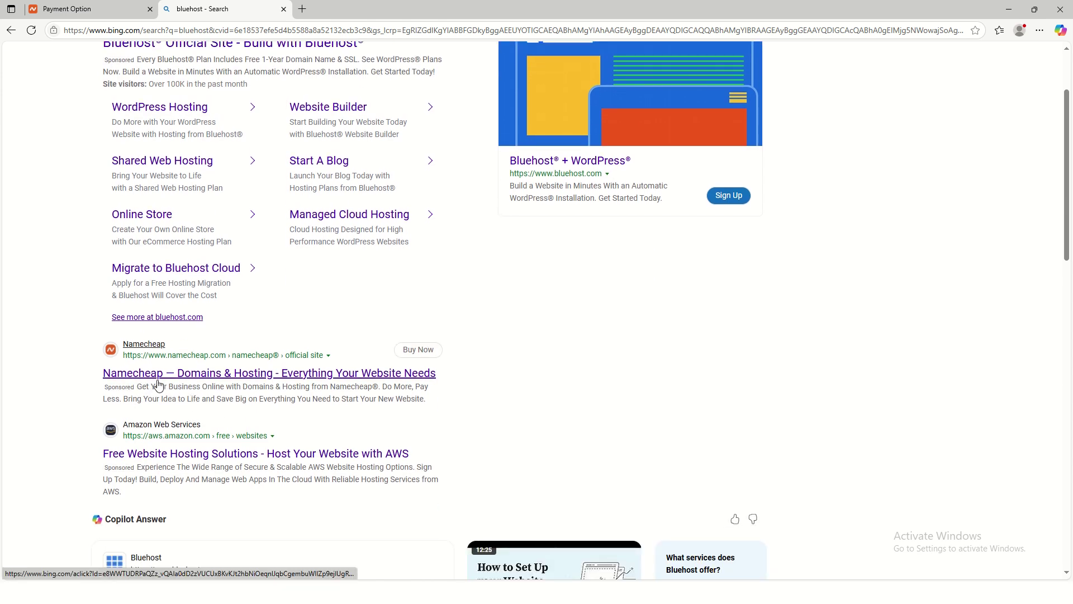
{"action": "scroll", "coordinate": [196, 442], "scroll_direction": "down", "scroll_amount": 1}
{"action": "scroll", "coordinate": [198, 460], "scroll_direction": "down", "scroll_amount": 3}
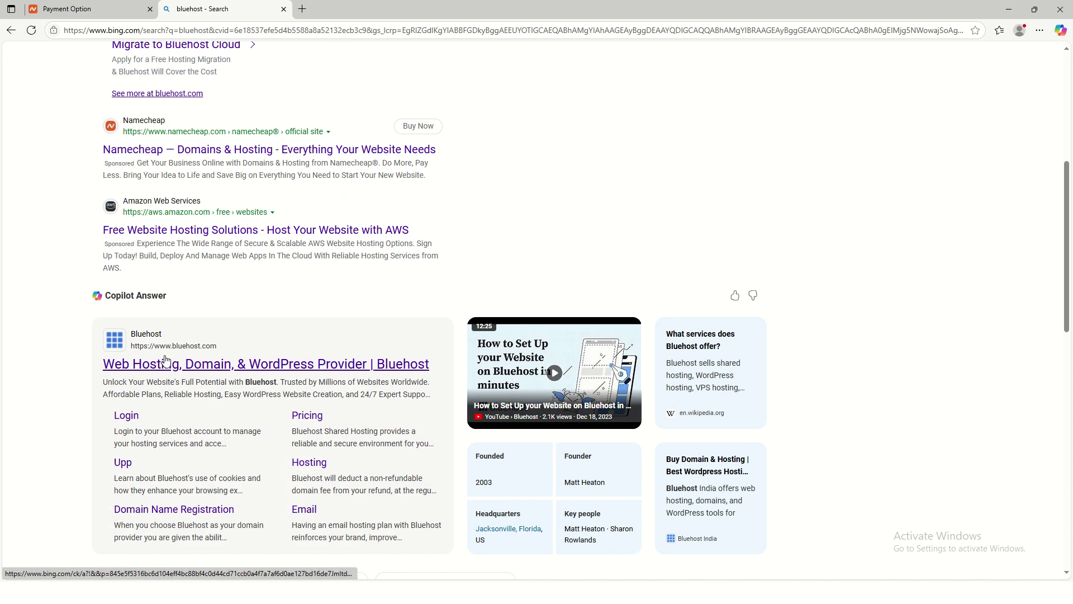
{"action": "left_click", "coordinate": [156, 364]}
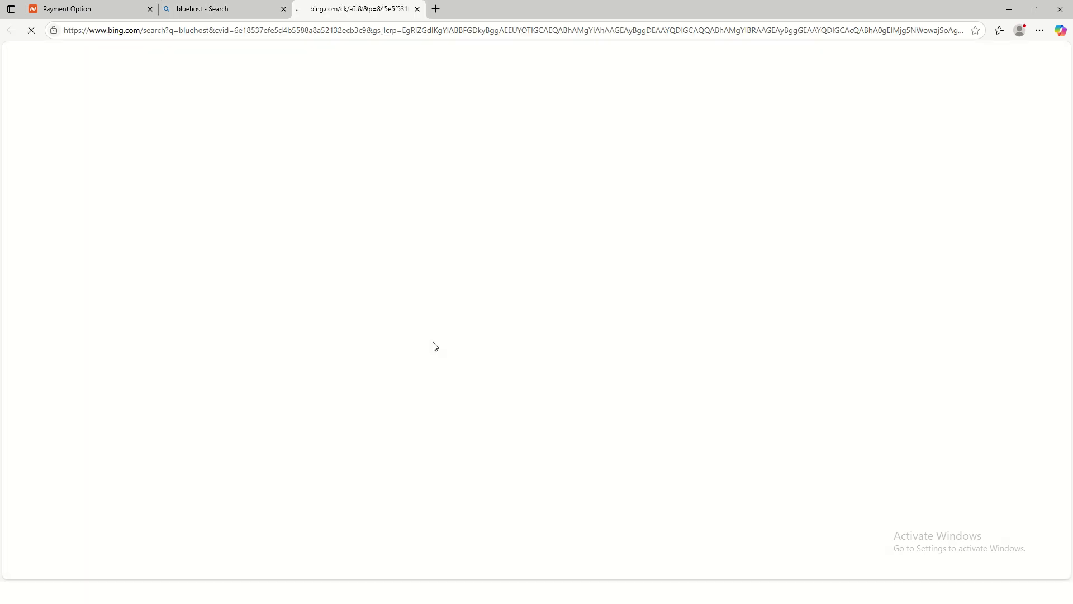
Step: Close the Bing results tab and bring up the Hosting menu on the Bluehost homepage
{"action": "left_click", "coordinate": [283, 10]}
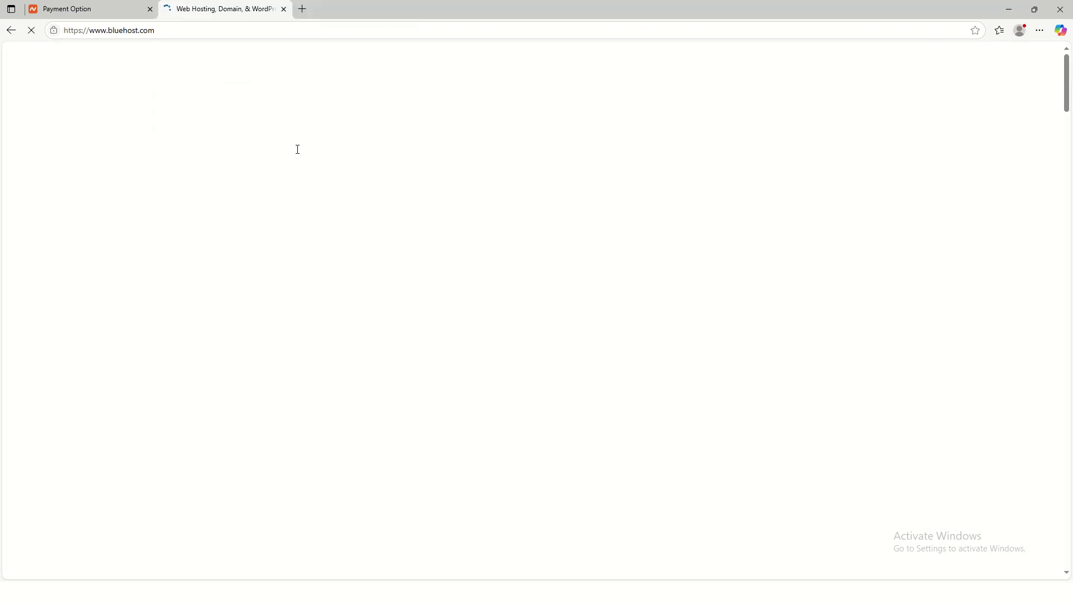
{"action": "scroll", "coordinate": [412, 392], "scroll_direction": "down", "scroll_amount": 6}
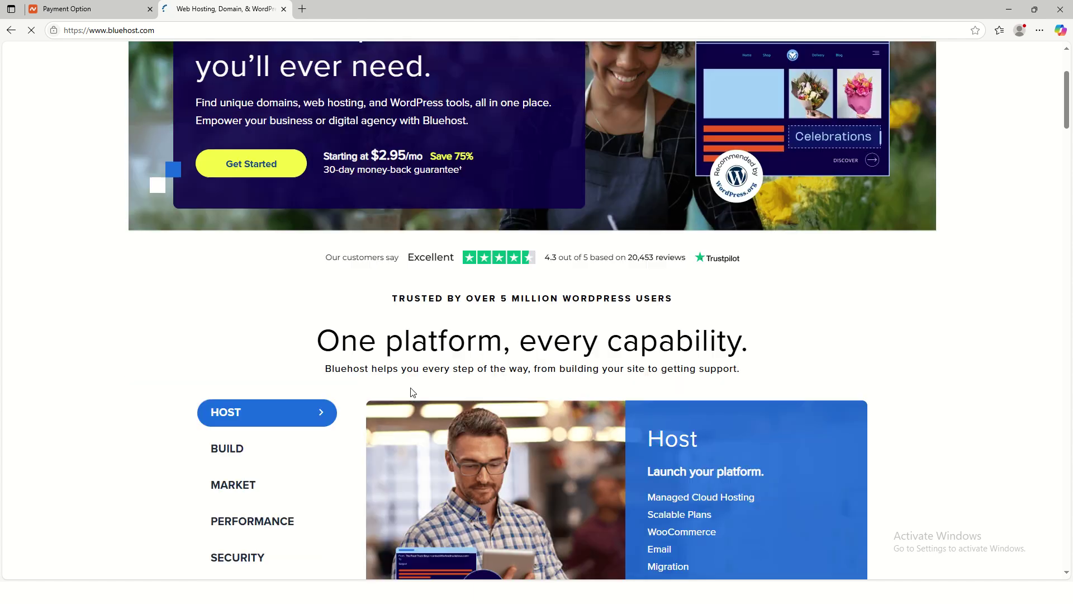
{"action": "scroll", "coordinate": [451, 287], "scroll_direction": "up", "scroll_amount": 6}
{"action": "mouse_move", "coordinate": [245, 65]}
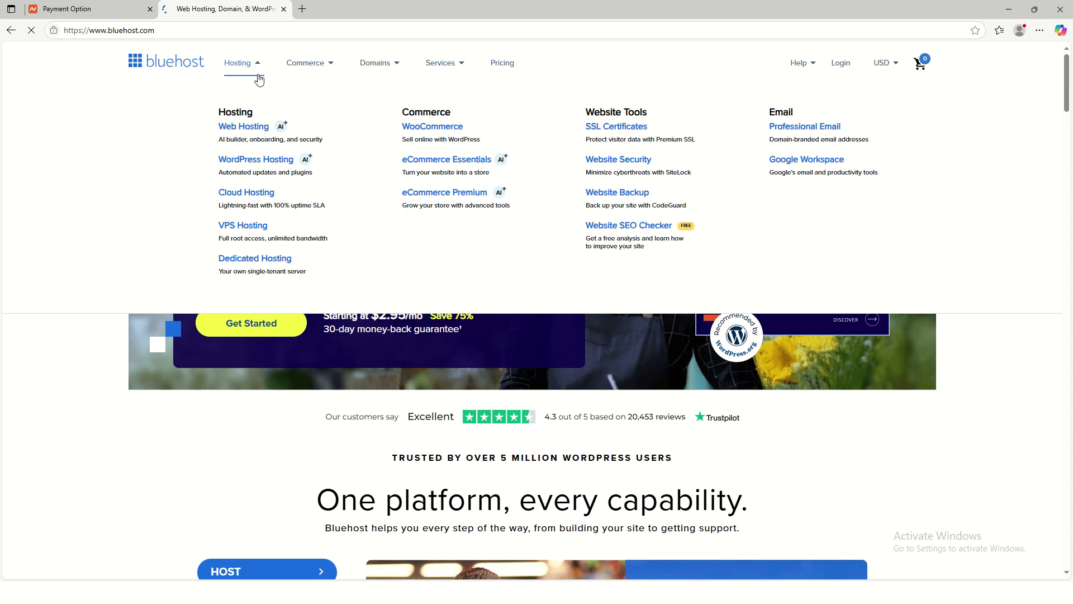
{"action": "mouse_move", "coordinate": [385, 72]}
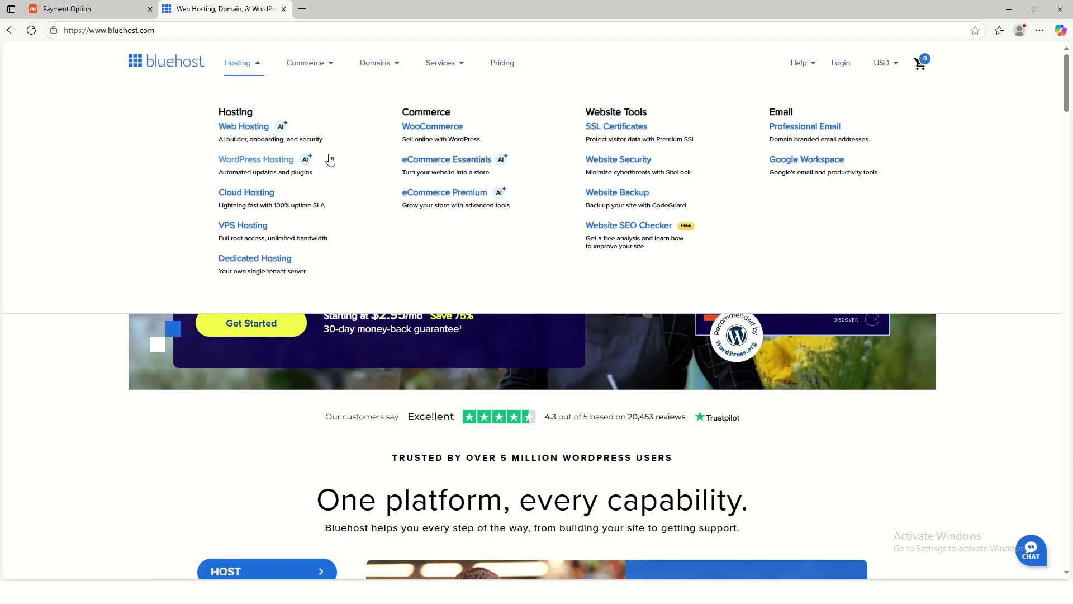
Step: Go to Hosting > Web Hosting and scroll down to the plan pricing cards
{"action": "left_click", "coordinate": [237, 128]}
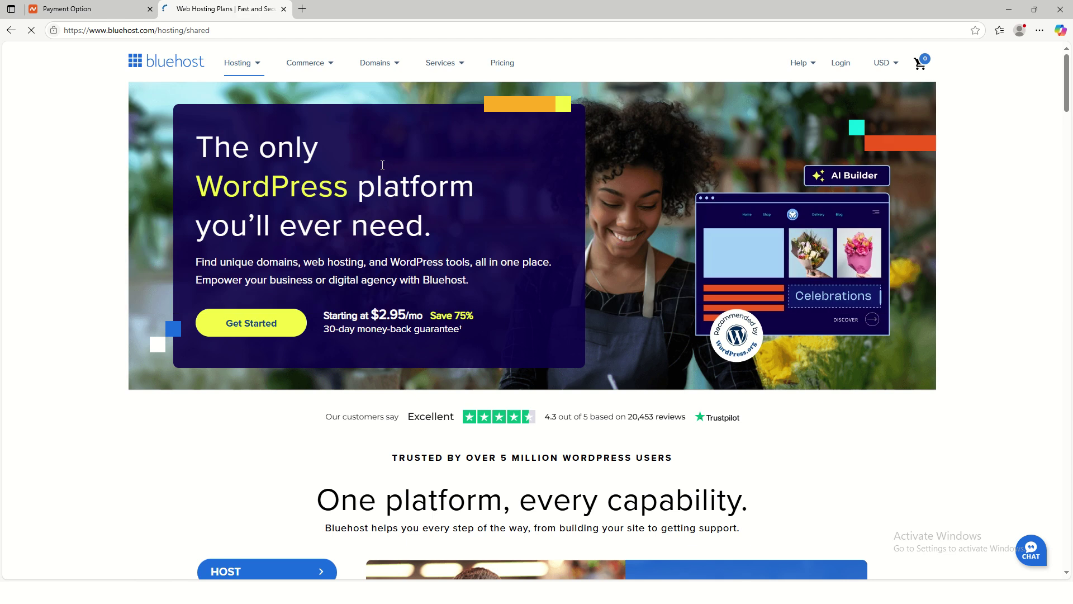
{"action": "scroll", "coordinate": [573, 385], "scroll_direction": "down", "scroll_amount": 5}
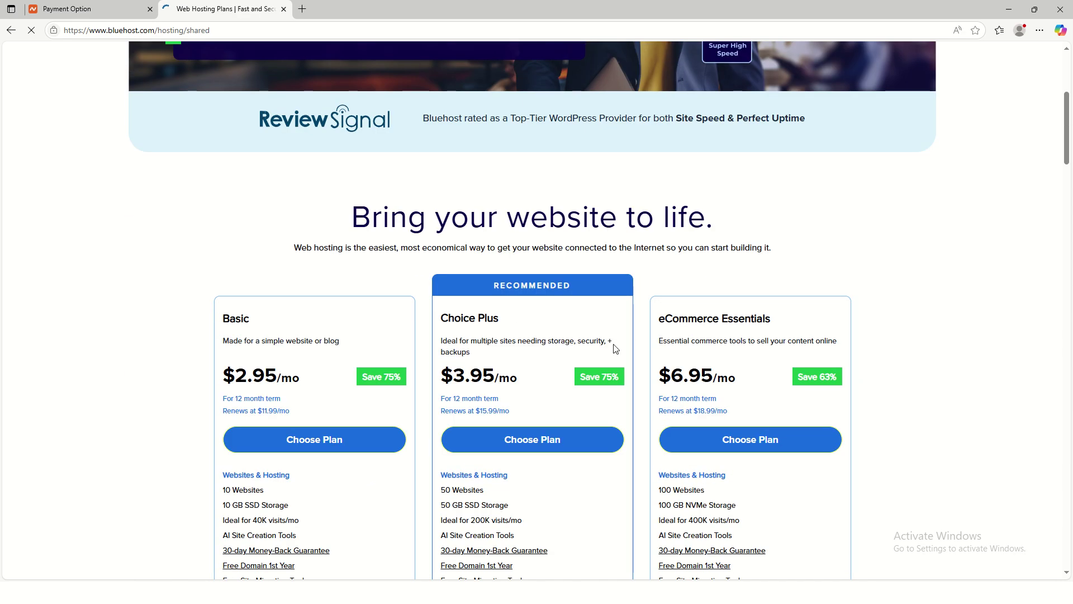
{"action": "scroll", "coordinate": [337, 395], "scroll_direction": "down", "scroll_amount": 2}
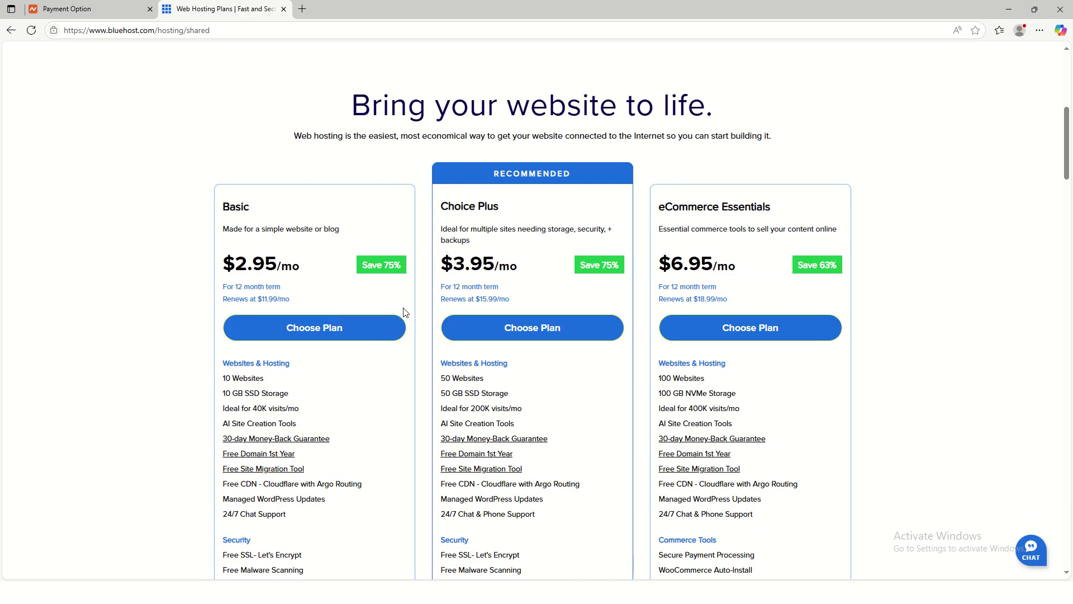
Step: Compare the Basic, Choice Plus and eCommerce Essentials plans against the Namecheap payment tab
{"action": "key", "text": "ctrl+shift+Tab"}
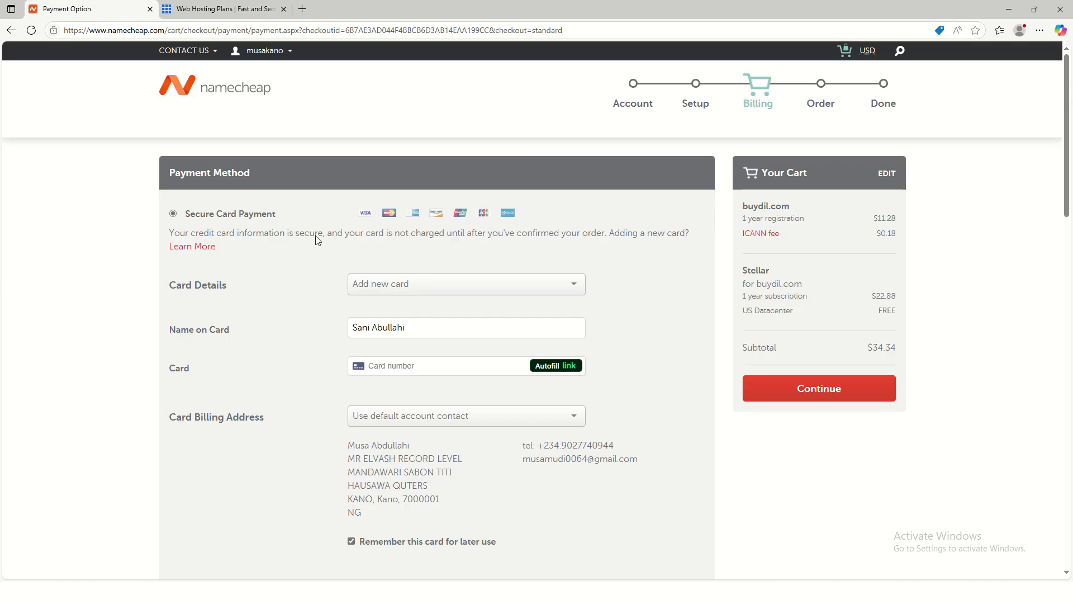
{"action": "key", "text": "ctrl+Tab"}
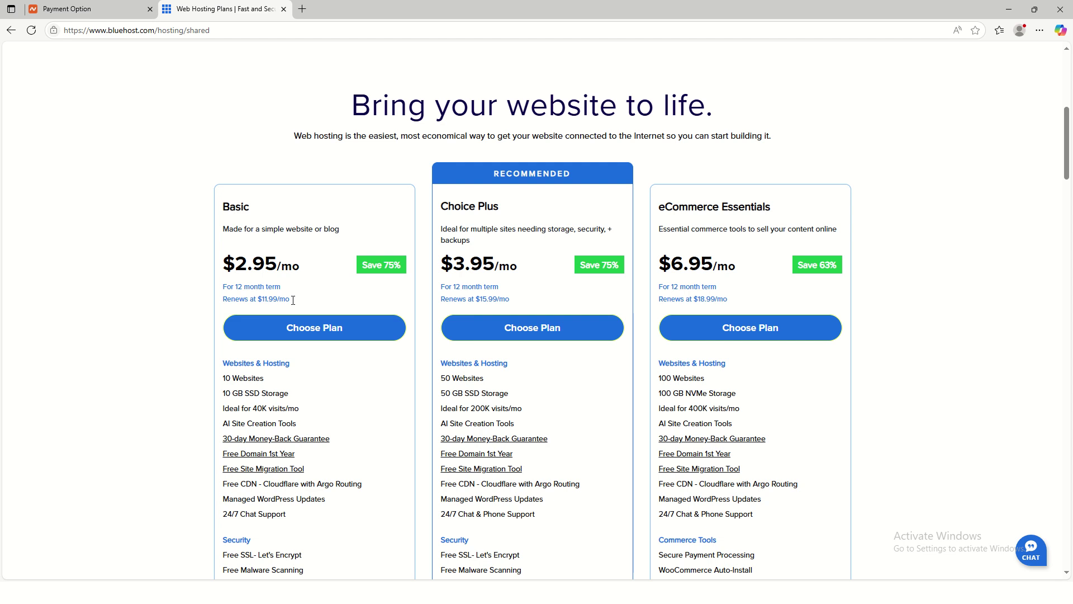
{"action": "scroll", "coordinate": [312, 403], "scroll_direction": "down", "scroll_amount": 9}
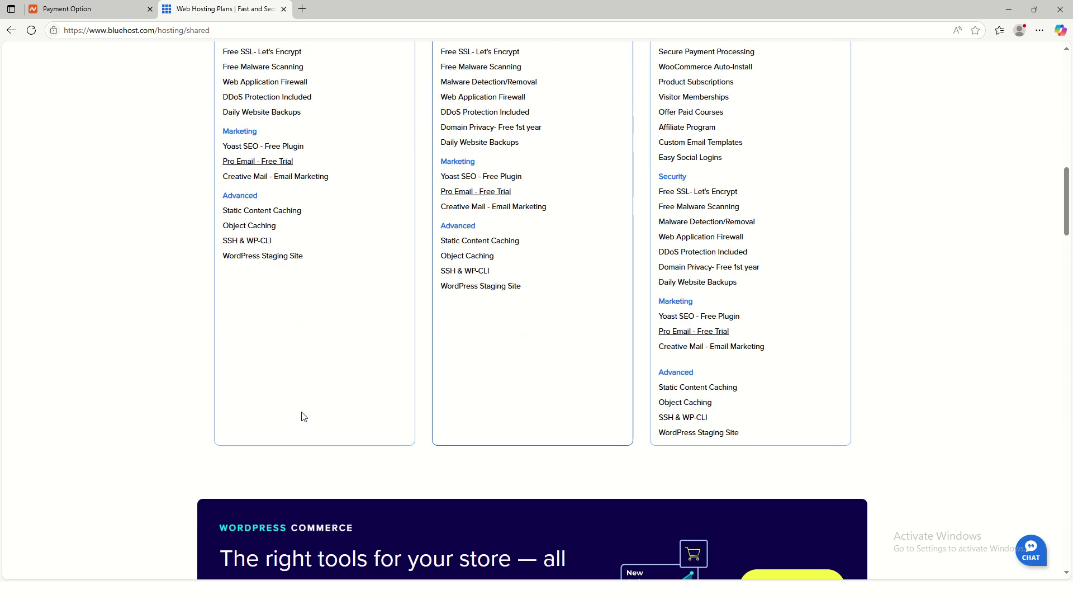
{"action": "scroll", "coordinate": [313, 313], "scroll_direction": "up", "scroll_amount": 6}
Step: Choose the Basic plan, find facebook.com unavailable, and replace it with buydil
{"action": "left_click", "coordinate": [306, 171]}
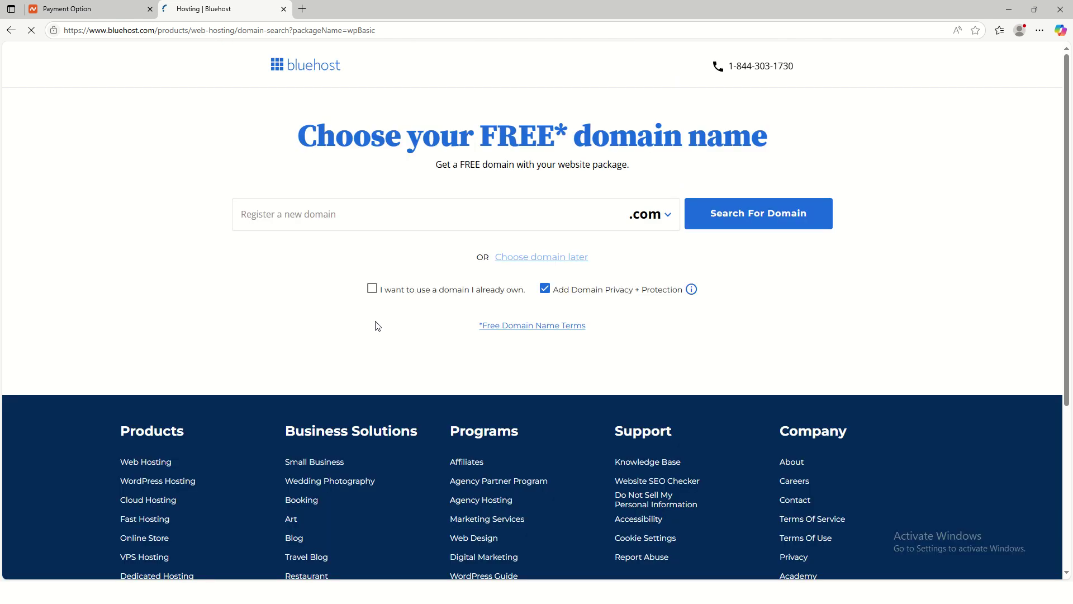
{"action": "left_click", "coordinate": [358, 216]}
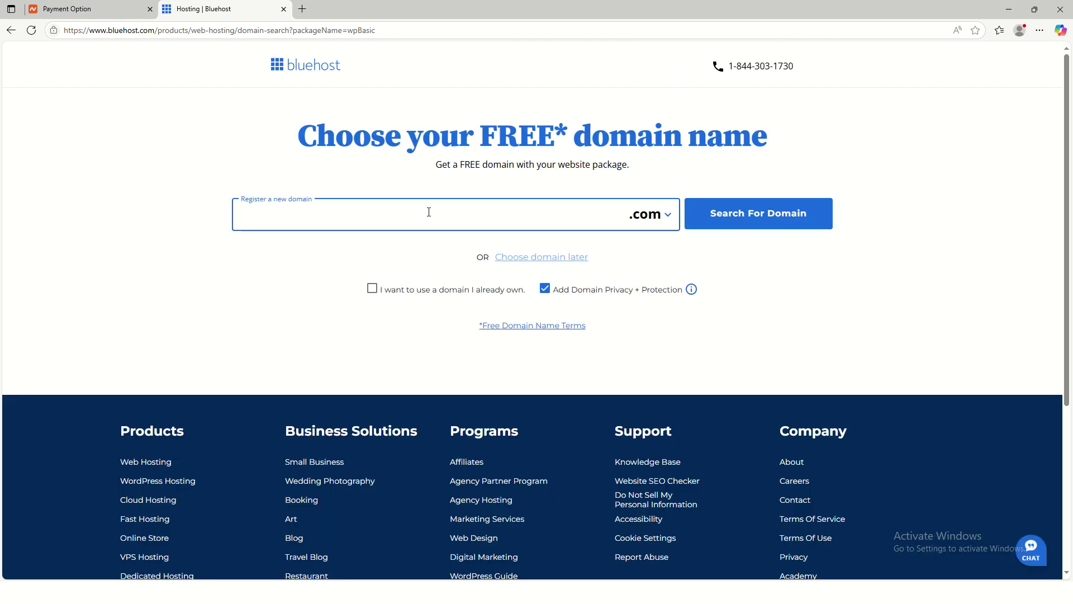
{"action": "type", "text": "fa"}
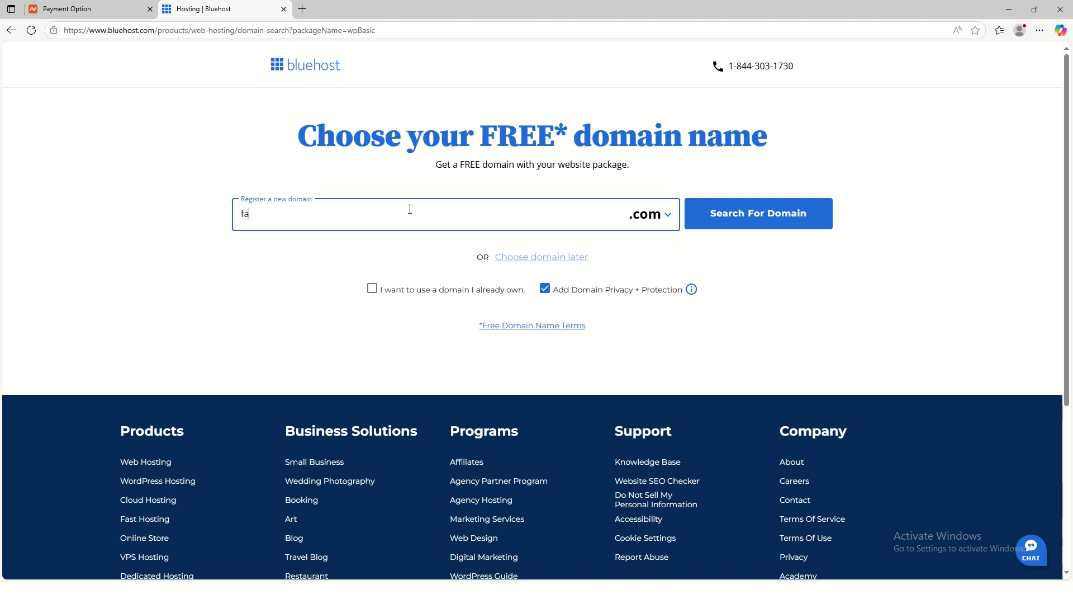
{"action": "type", "text": "cebook"}
{"action": "left_click", "coordinate": [794, 225]}
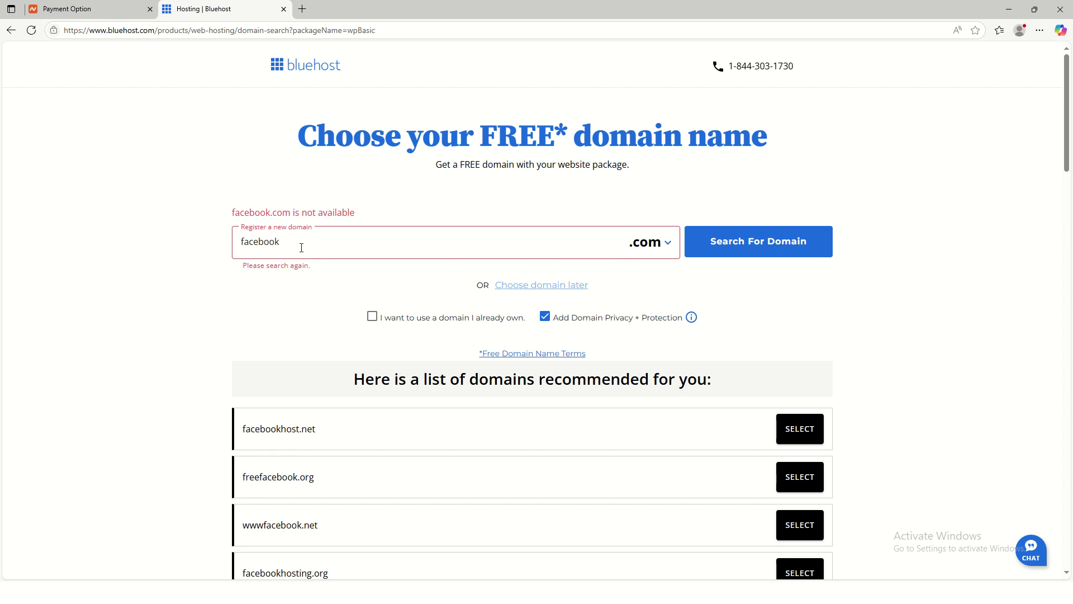
{"action": "left_click_drag", "start_coordinate": [278, 254], "coordinate": [194, 231]}
{"action": "type", "text": "b"}
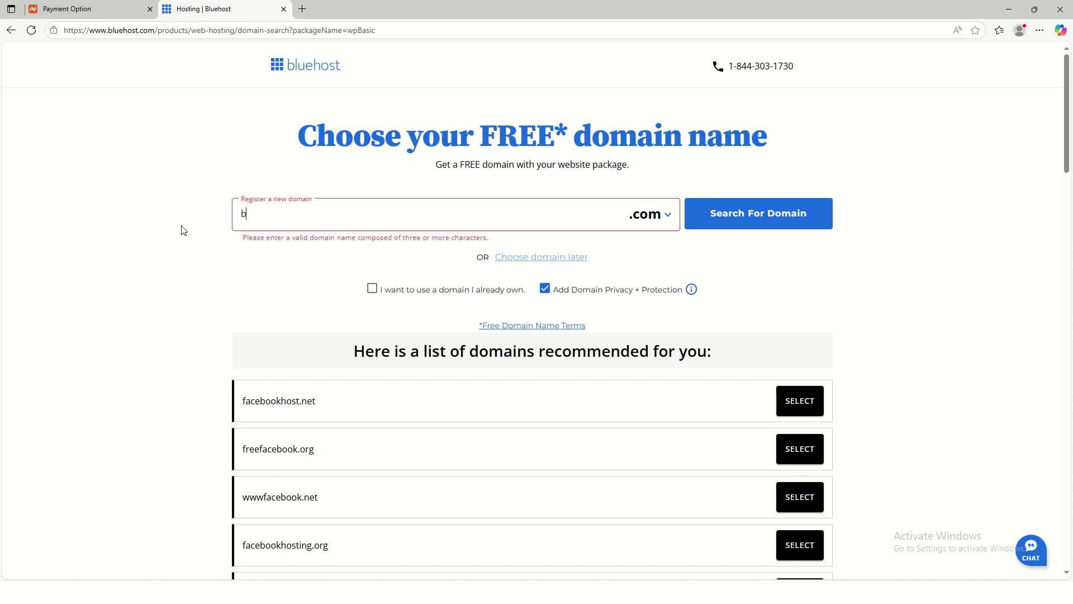
{"action": "type", "text": "uy"}
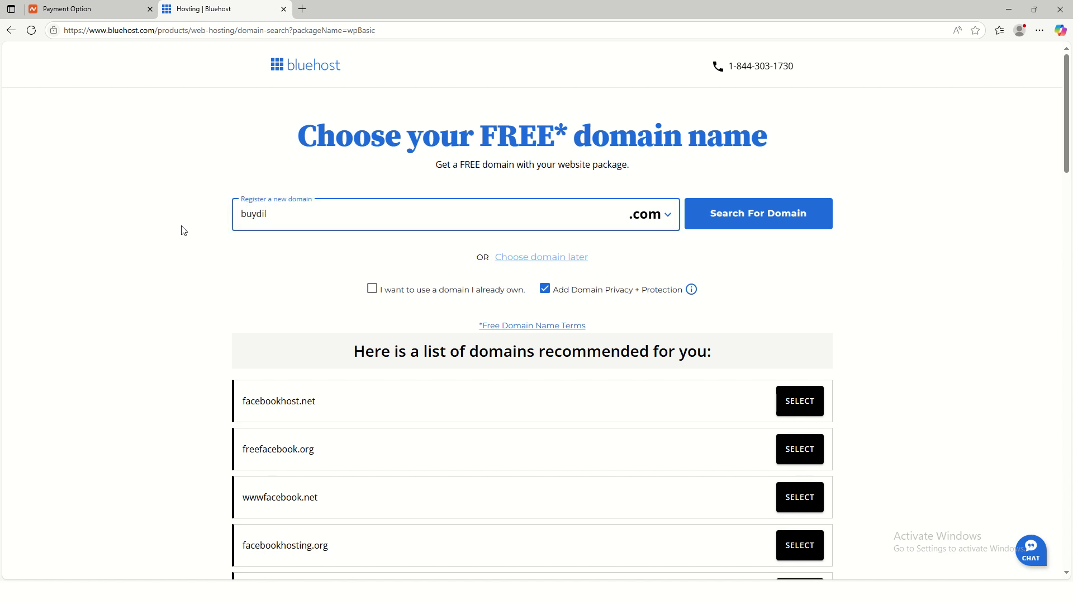
{"action": "type", "text": "dil"}
{"action": "left_click", "coordinate": [715, 217]}
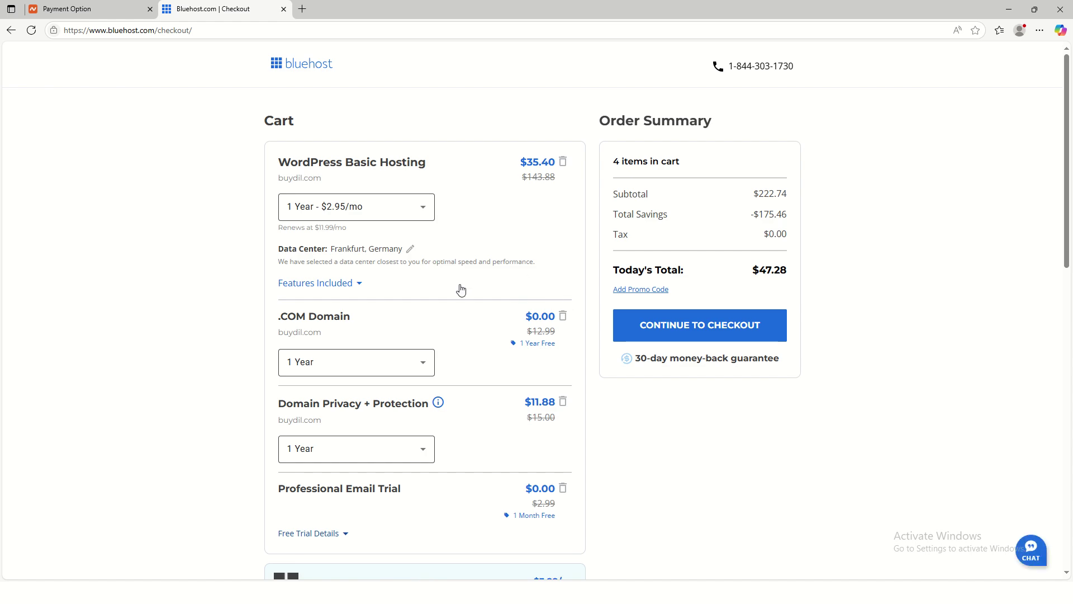
{"action": "scroll", "coordinate": [503, 296], "scroll_direction": "down", "scroll_amount": 3}
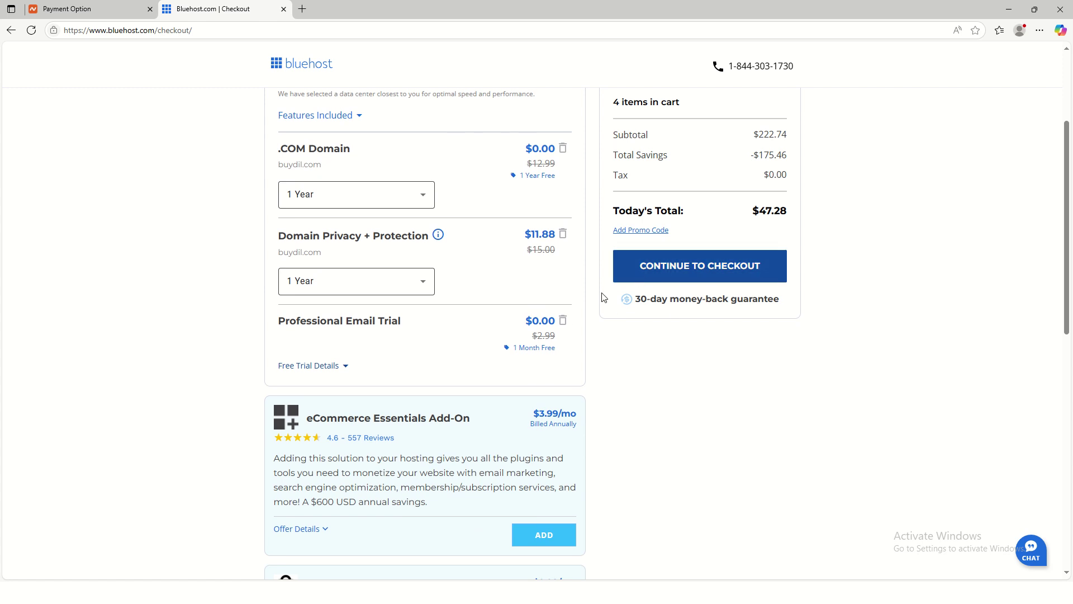
{"action": "scroll", "coordinate": [464, 447], "scroll_direction": "down", "scroll_amount": 2}
{"action": "scroll", "coordinate": [450, 412], "scroll_direction": "up", "scroll_amount": 1}
{"action": "scroll", "coordinate": [450, 412], "scroll_direction": "up", "scroll_amount": 3}
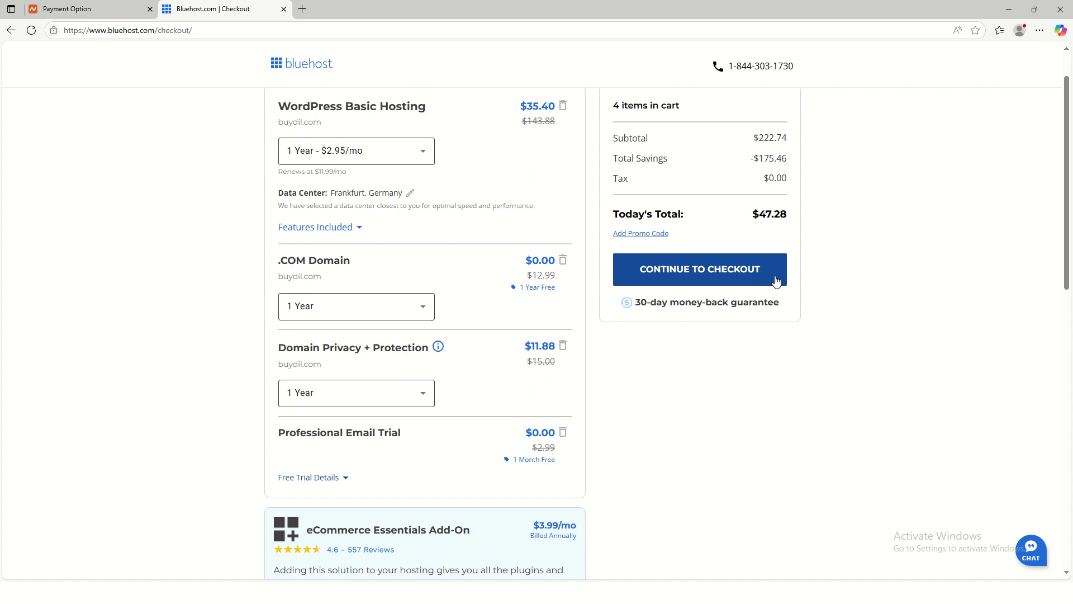
{"action": "scroll", "coordinate": [487, 308], "scroll_direction": "up", "scroll_amount": 1}
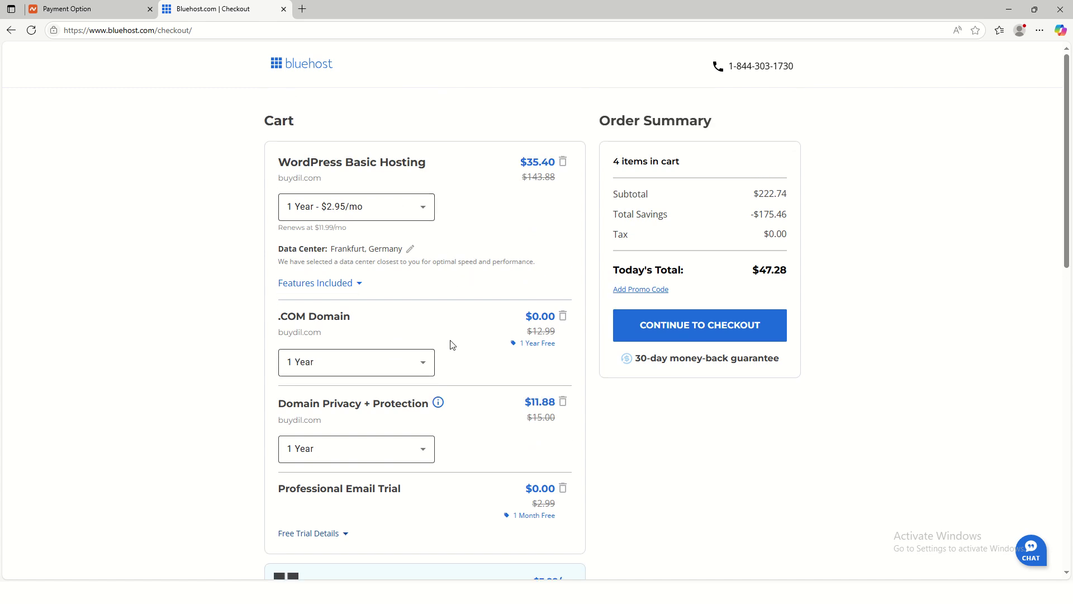
Step: Back out of checkout to the hosting plans and open Domains > Domain Name Search
{"action": "left_click", "coordinate": [11, 32]}
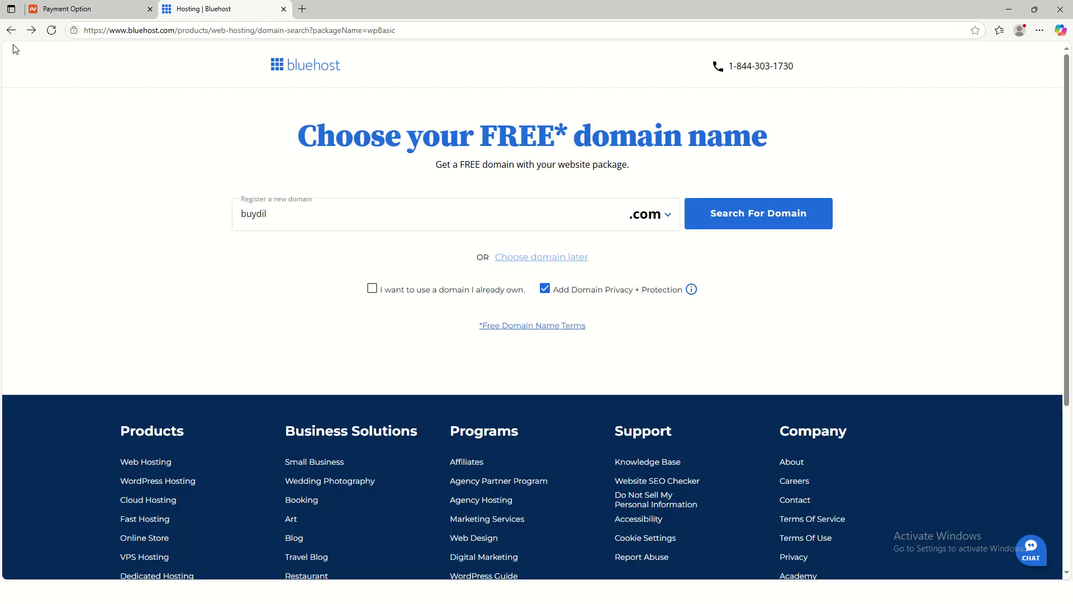
{"action": "left_click", "coordinate": [11, 31]}
{"action": "scroll", "coordinate": [400, 235], "scroll_direction": "up", "scroll_amount": 10}
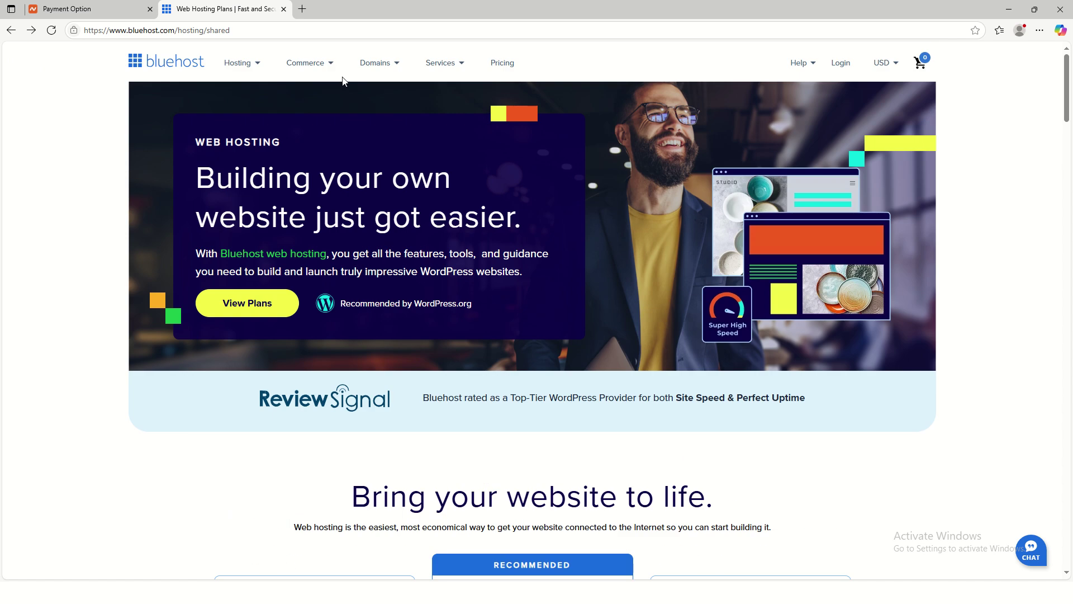
{"action": "mouse_move", "coordinate": [376, 70]}
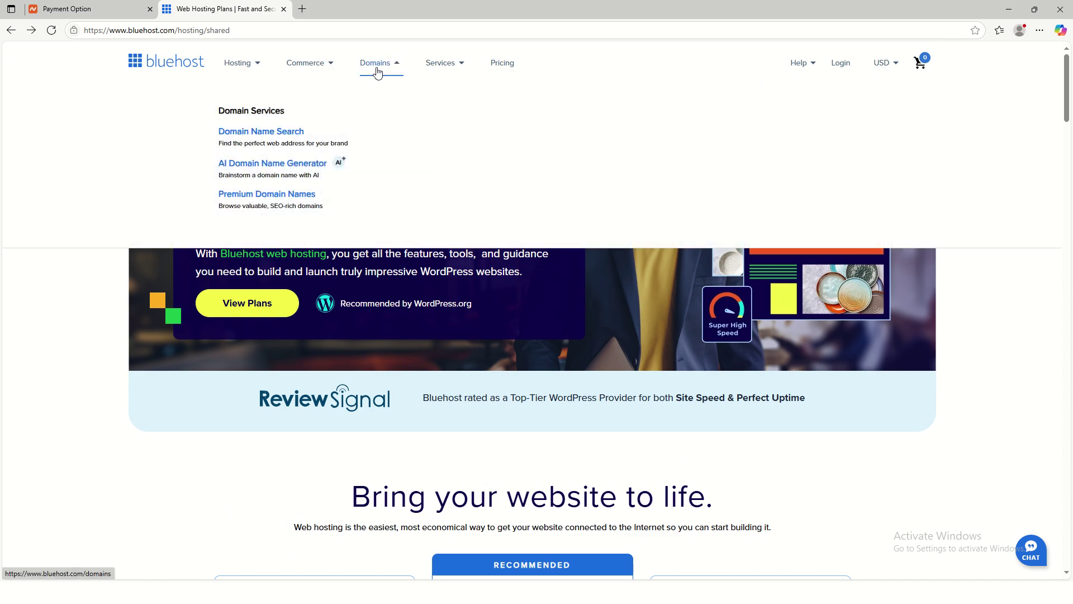
{"action": "left_click", "coordinate": [259, 134]}
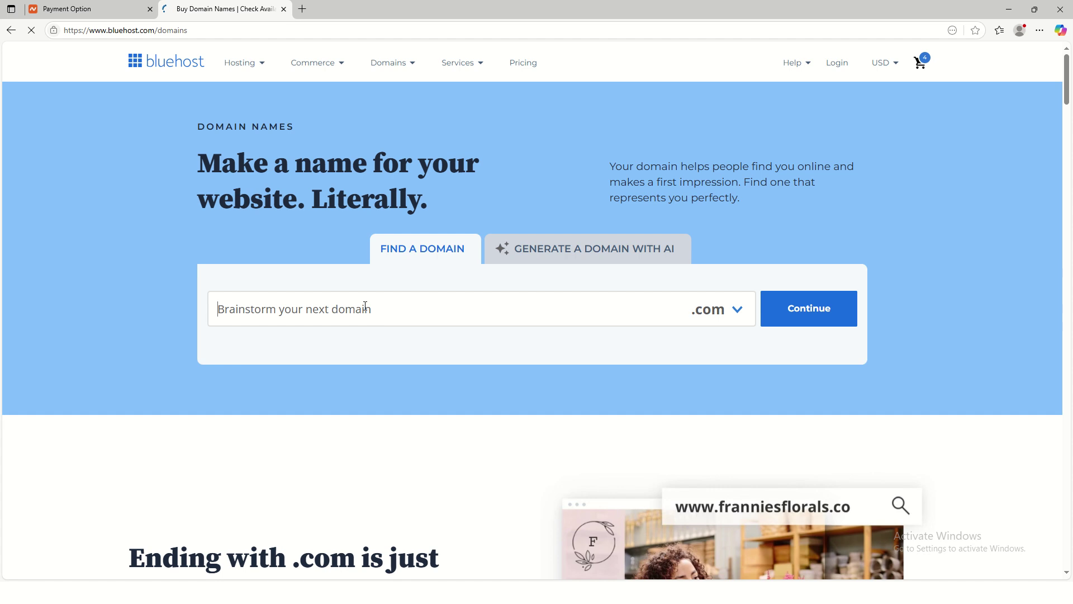
Step: Search for buydil.com, switching the extension to .tech and back to .com first
{"action": "left_click", "coordinate": [365, 306]}
{"action": "type", "text": "dil"}
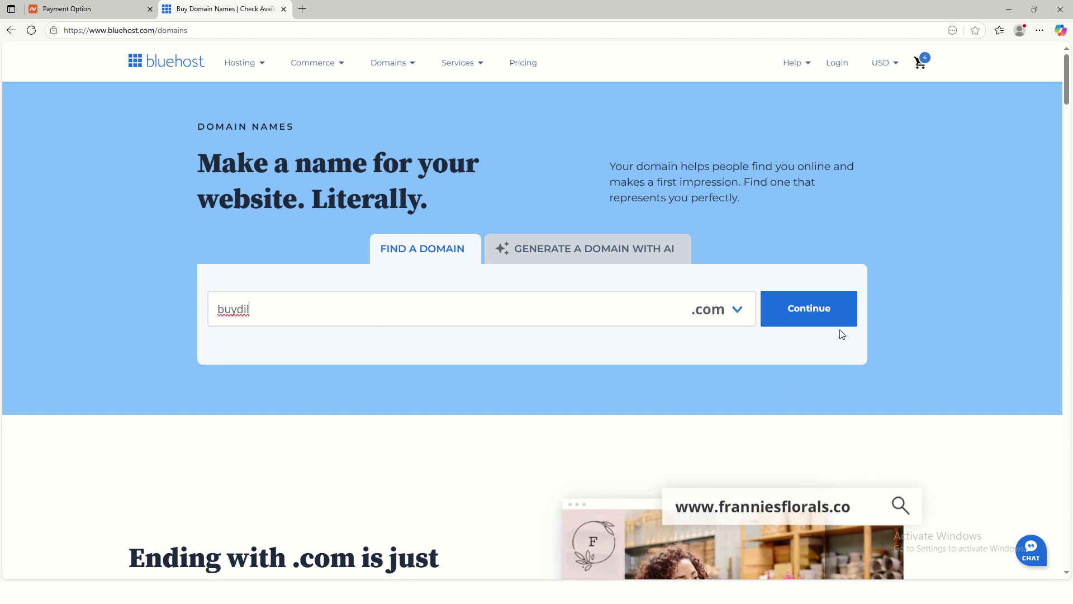
{"action": "left_click", "coordinate": [737, 311]}
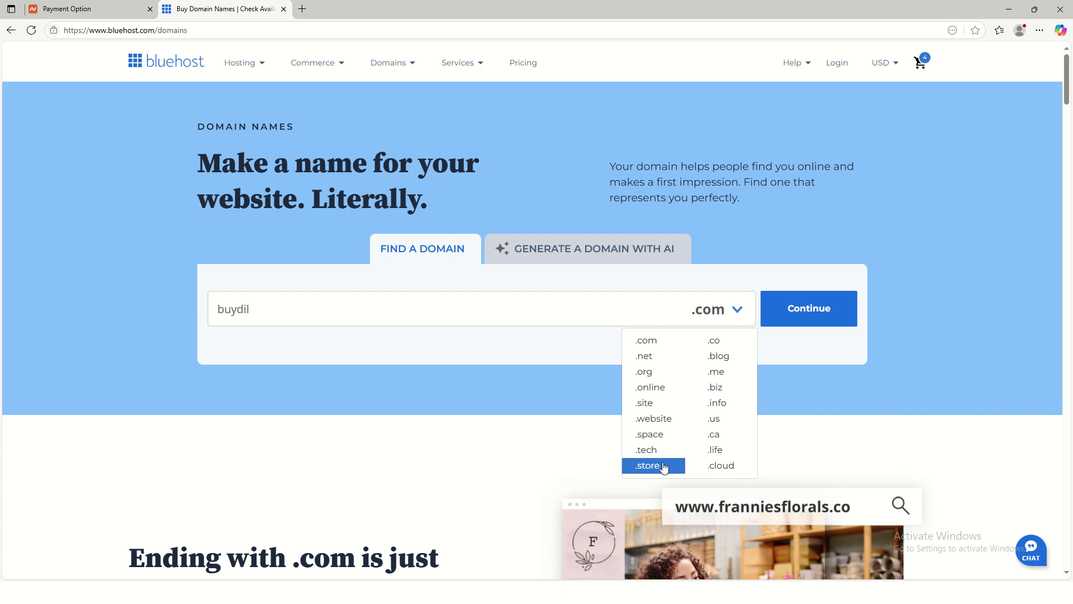
{"action": "left_click", "coordinate": [671, 450]}
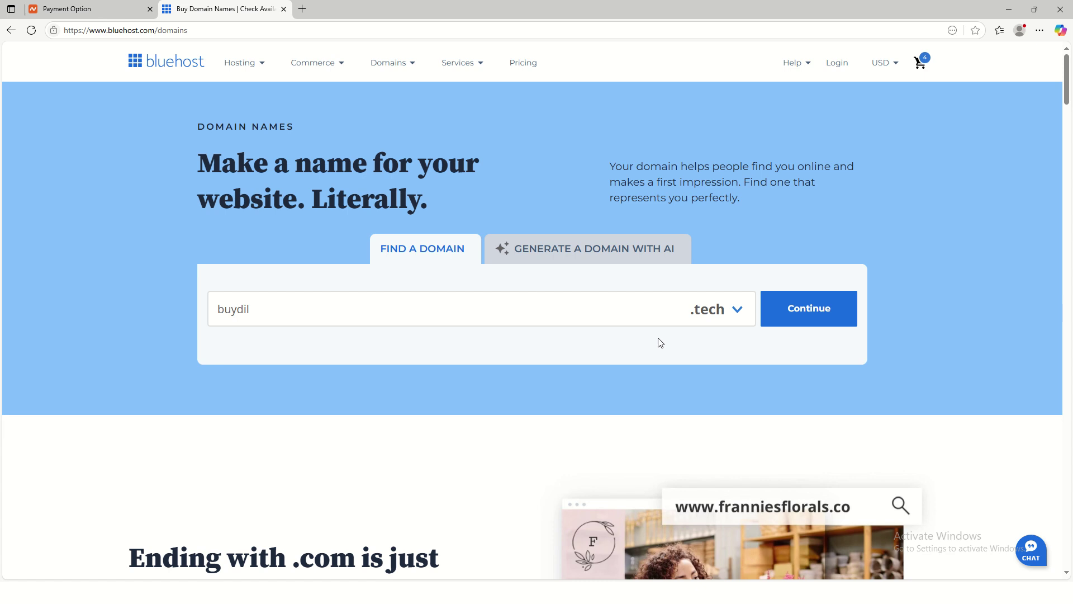
{"action": "left_click", "coordinate": [723, 318]}
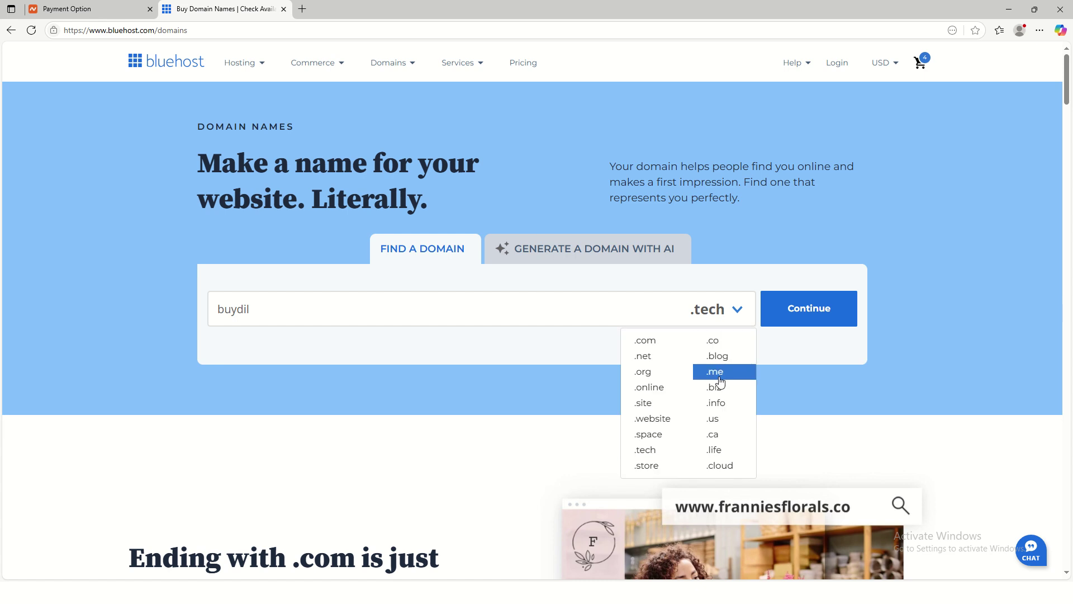
{"action": "left_click", "coordinate": [649, 346]}
{"action": "left_click", "coordinate": [796, 318]}
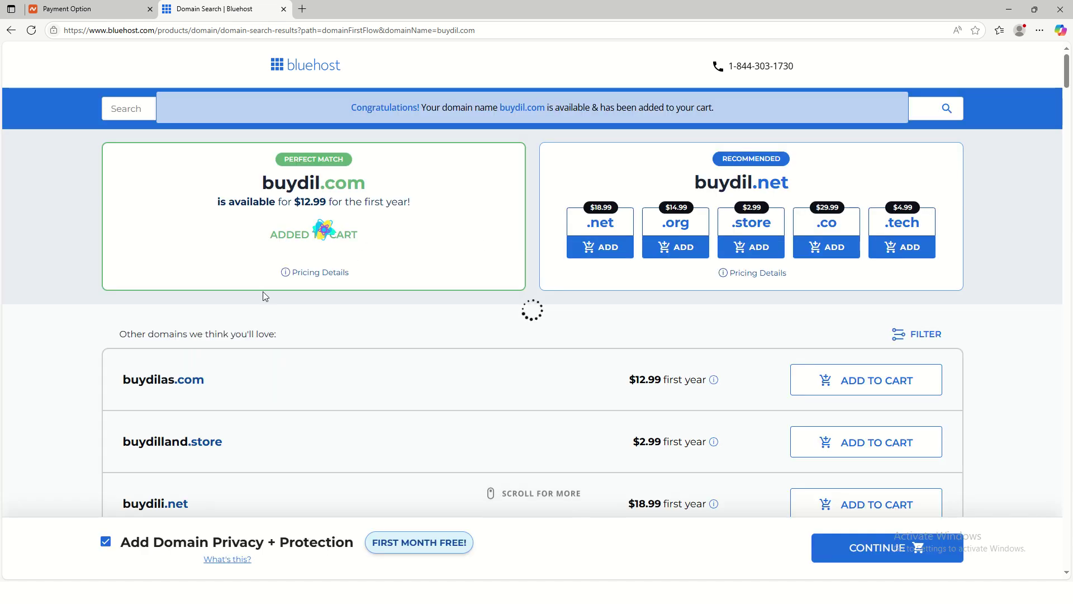
Step: Review the buydil.com domain results, highlighting the 2.99 part of the price
{"action": "scroll", "coordinate": [400, 397], "scroll_direction": "down", "scroll_amount": 2}
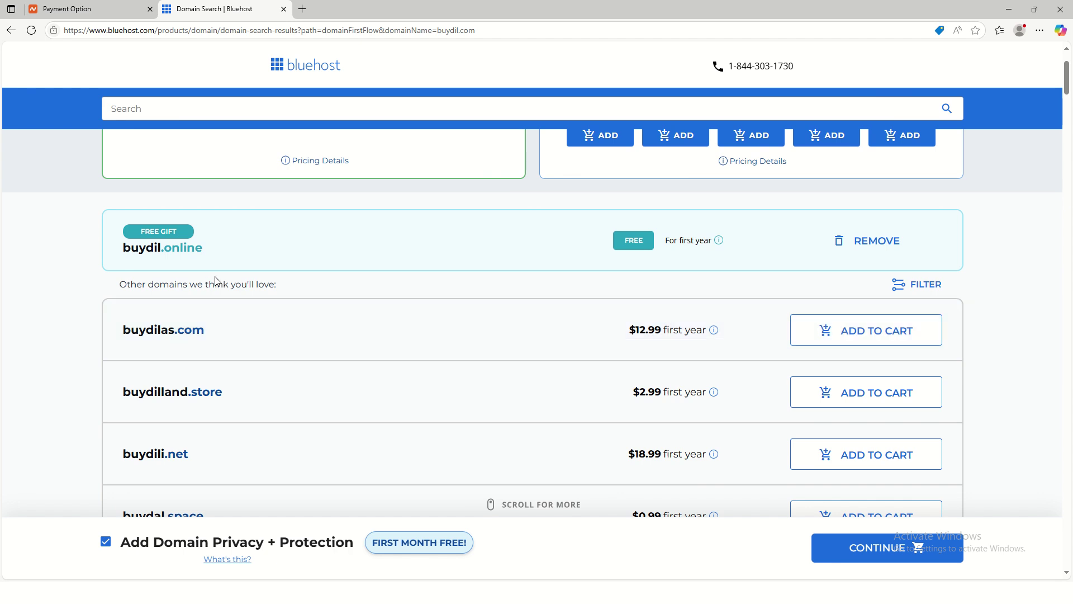
{"action": "scroll", "coordinate": [293, 290], "scroll_direction": "up", "scroll_amount": 2}
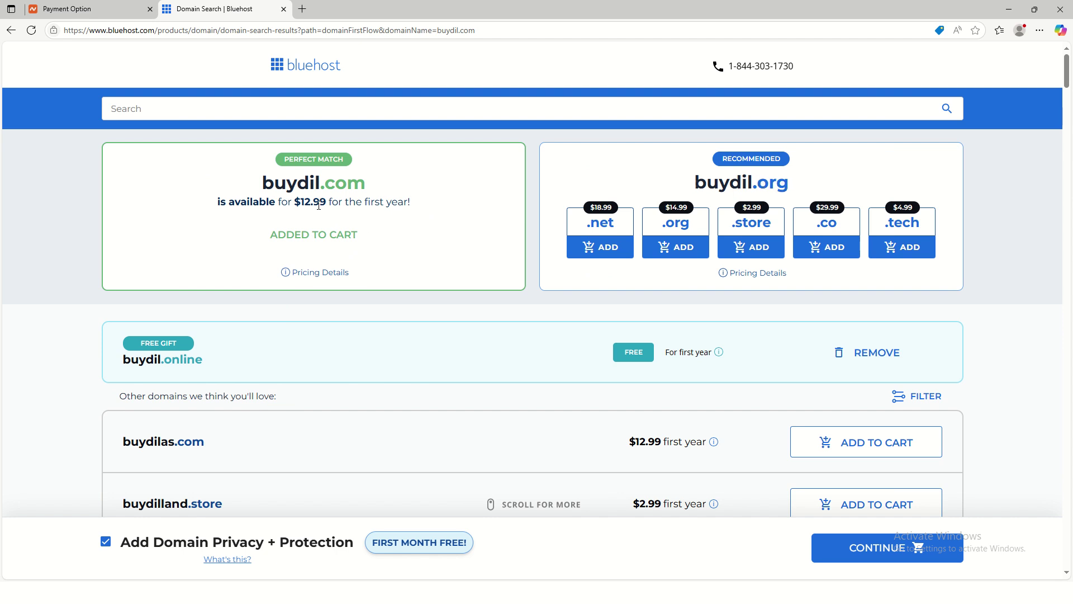
{"action": "left_click_drag", "start_coordinate": [307, 200], "coordinate": [329, 205]}
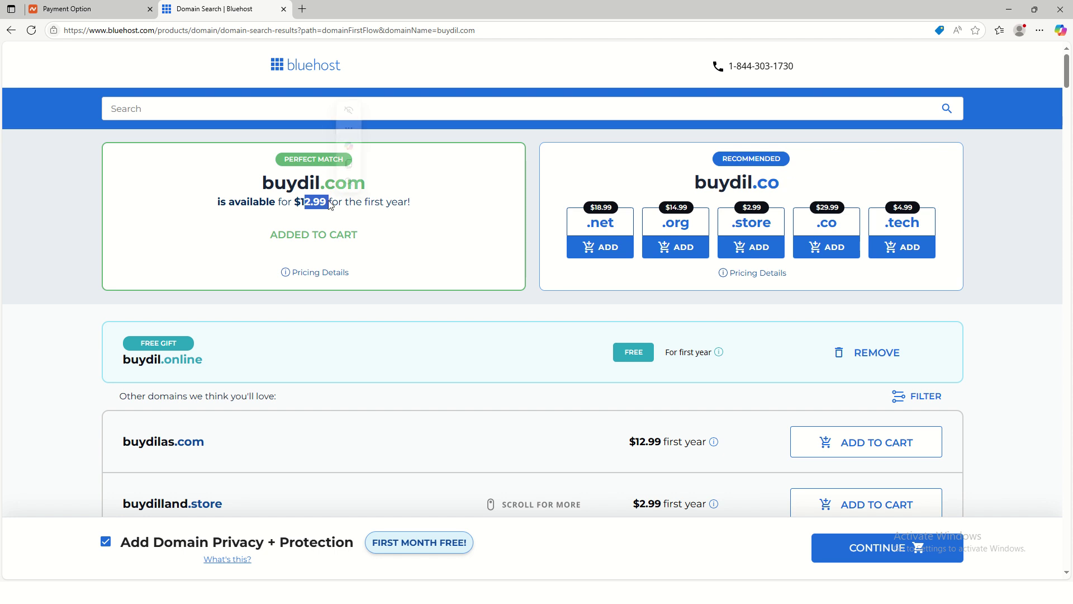
{"action": "left_click", "coordinate": [431, 228]}
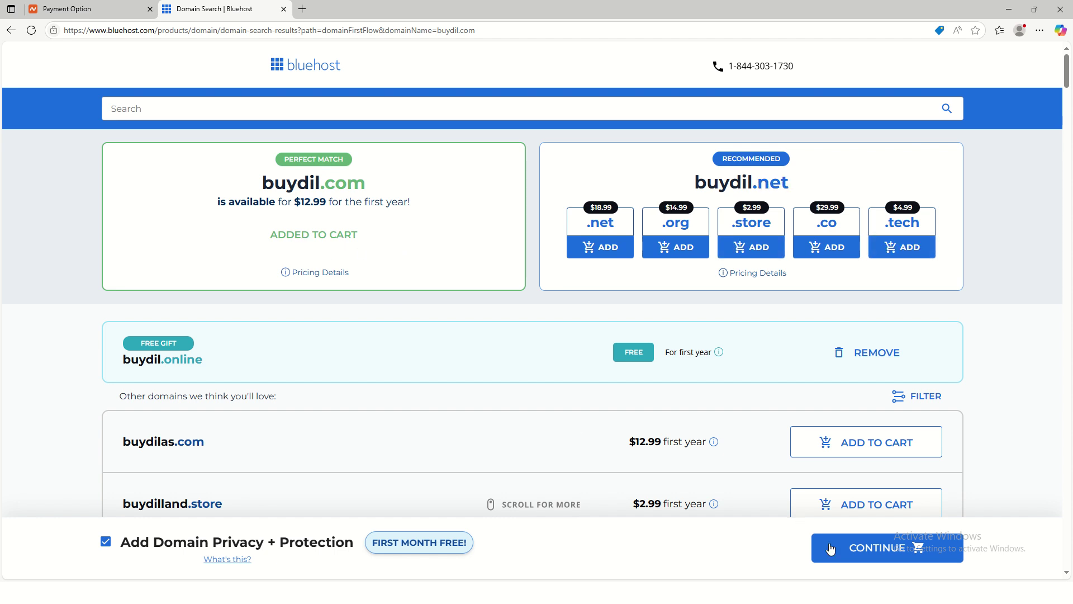
Step: Continue through the 6-item, $59.16 cart to the checkout contact form
{"action": "left_click", "coordinate": [861, 555]}
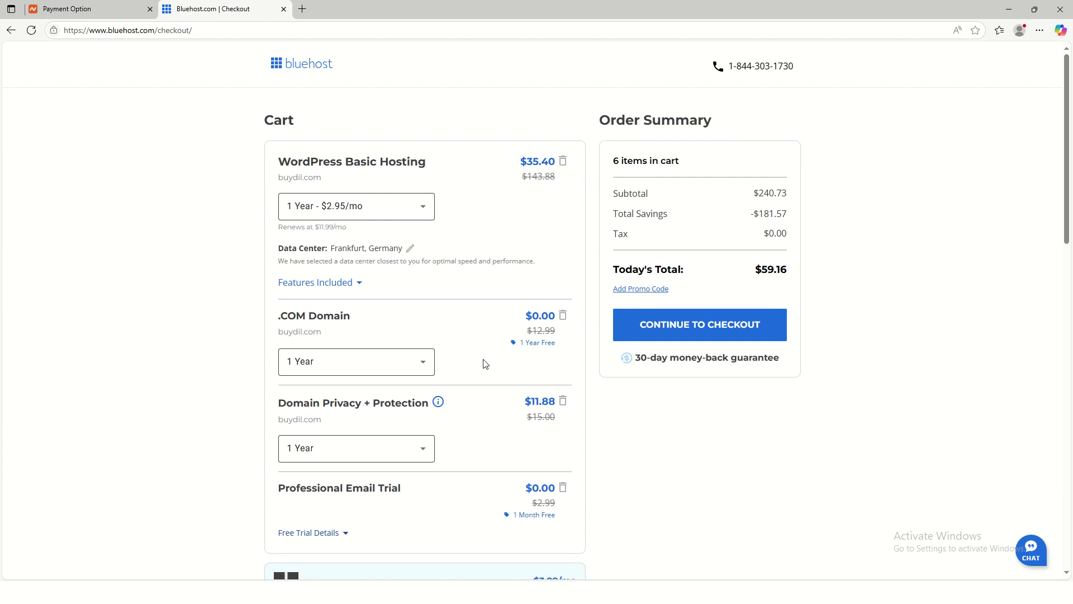
{"action": "scroll", "coordinate": [481, 364], "scroll_direction": "down", "scroll_amount": 2}
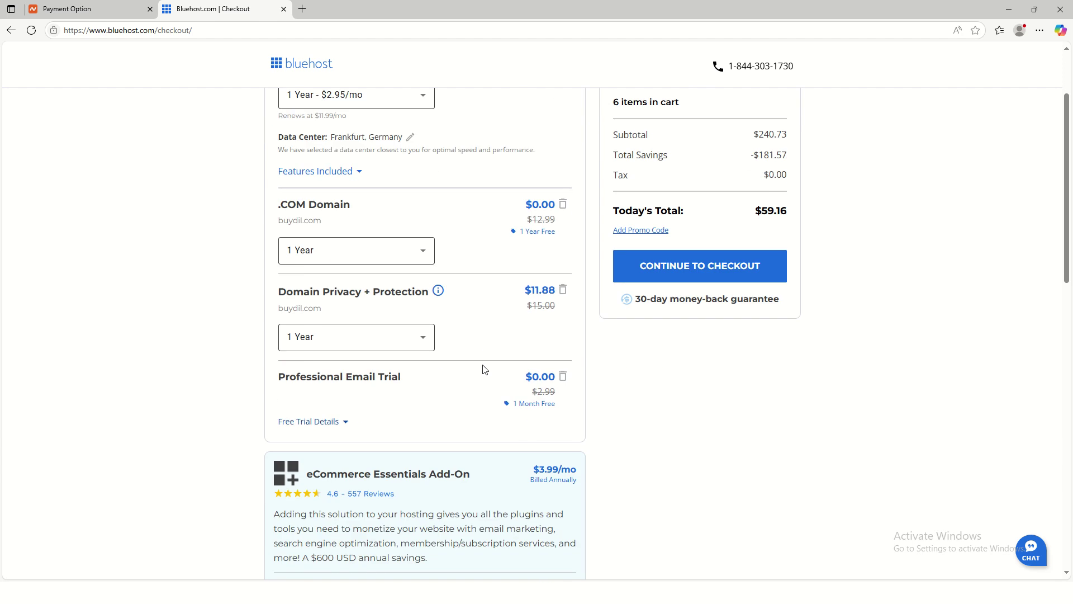
{"action": "left_click", "coordinate": [706, 273]}
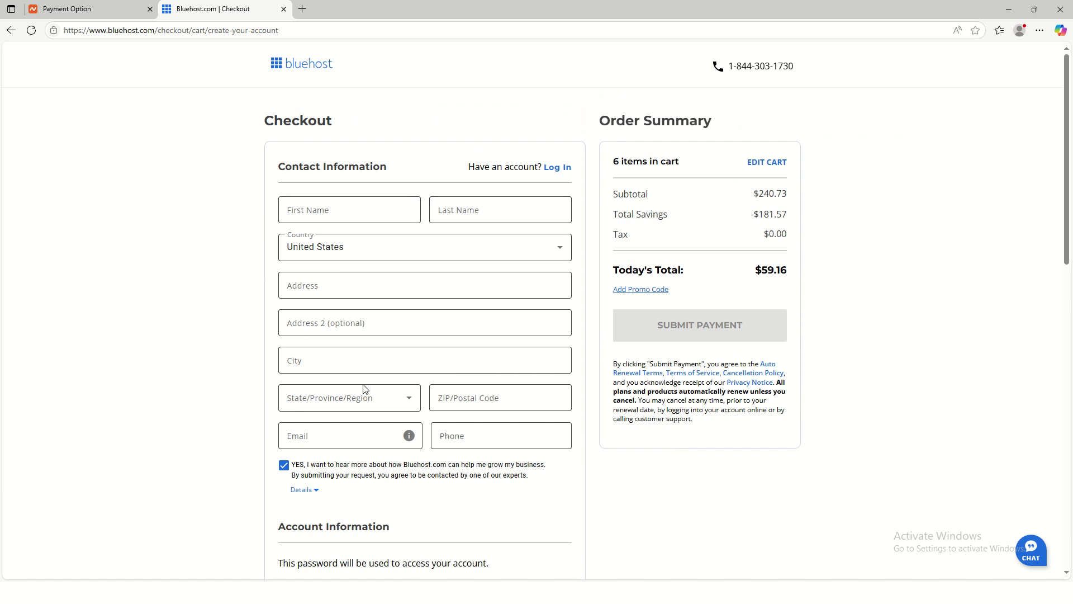
Step: Scroll the checkout's account and billing fields, then switch to the Namecheap $34.34 payment tab
{"action": "scroll", "coordinate": [364, 389], "scroll_direction": "down", "scroll_amount": 2}
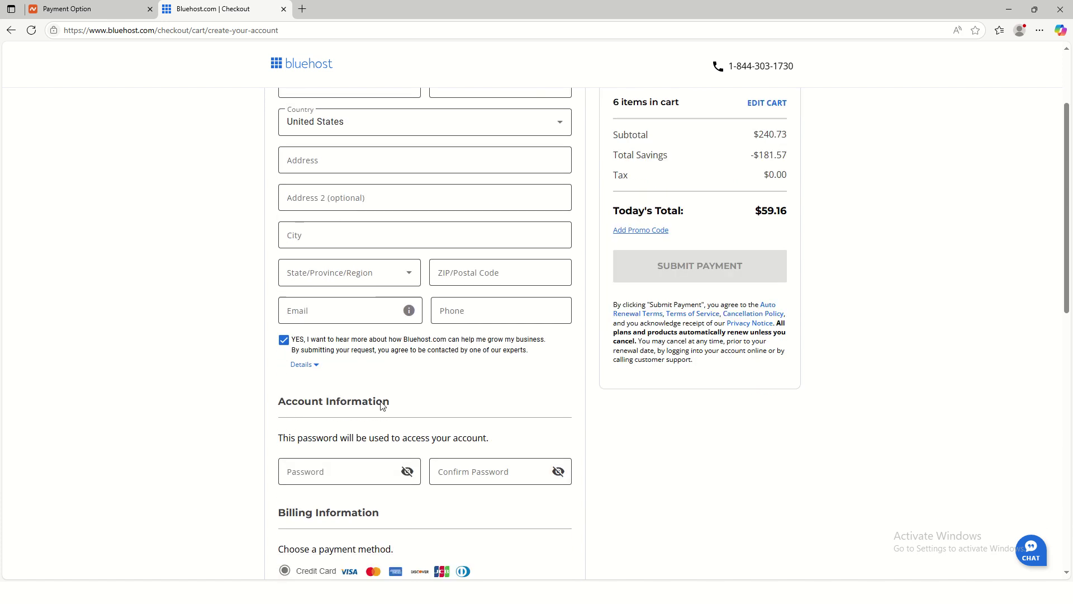
{"action": "scroll", "coordinate": [380, 405], "scroll_direction": "down", "scroll_amount": 4}
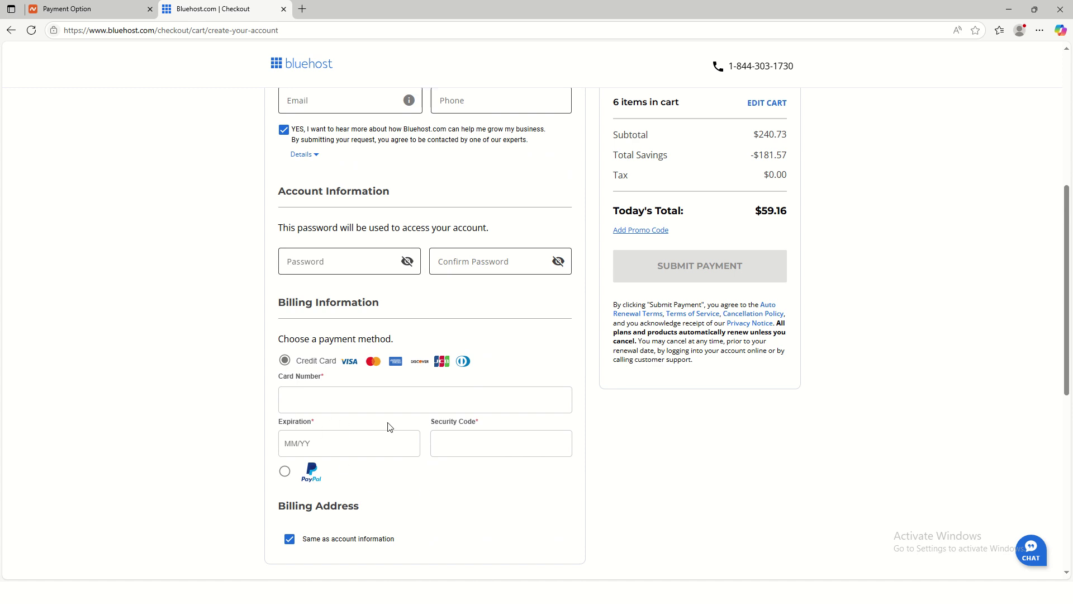
{"action": "scroll", "coordinate": [420, 477], "scroll_direction": "down", "scroll_amount": 5}
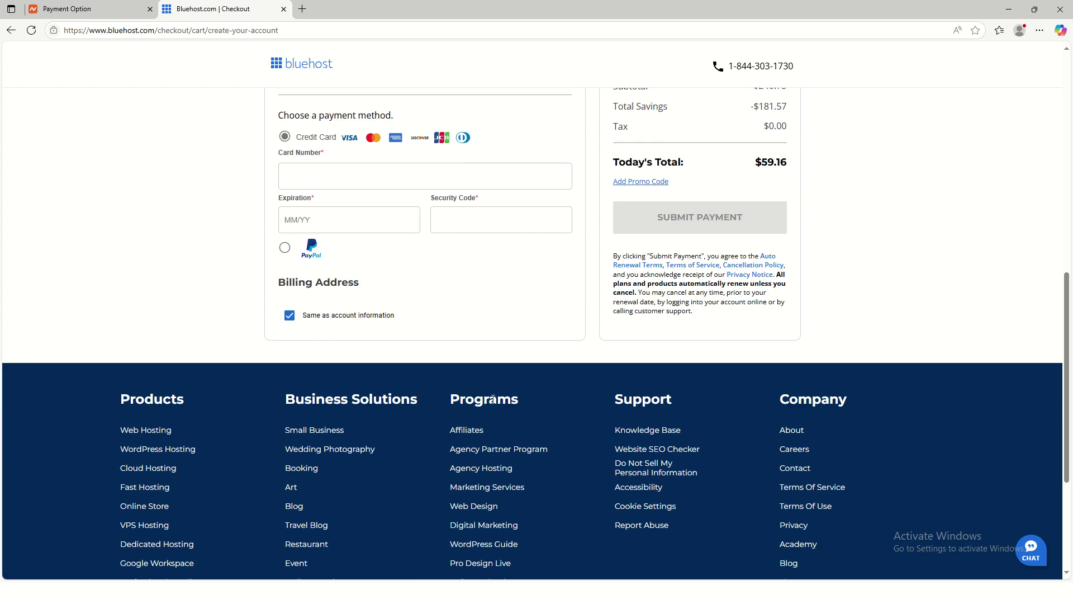
{"action": "scroll", "coordinate": [462, 455], "scroll_direction": "up", "scroll_amount": 7}
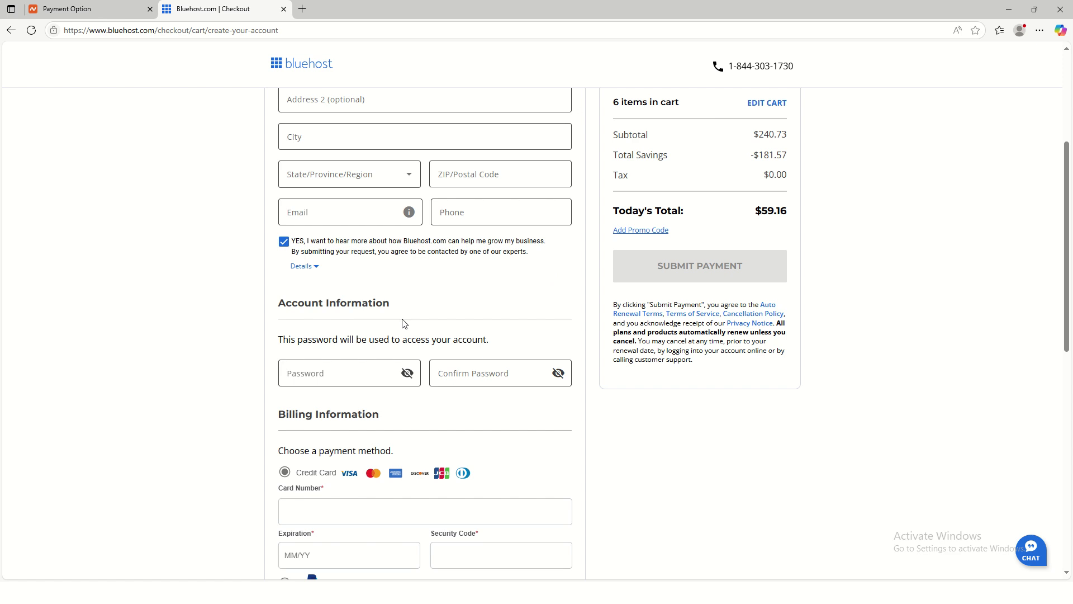
{"action": "scroll", "coordinate": [258, 225], "scroll_direction": "up", "scroll_amount": 5}
{"action": "left_click", "coordinate": [88, 10]}
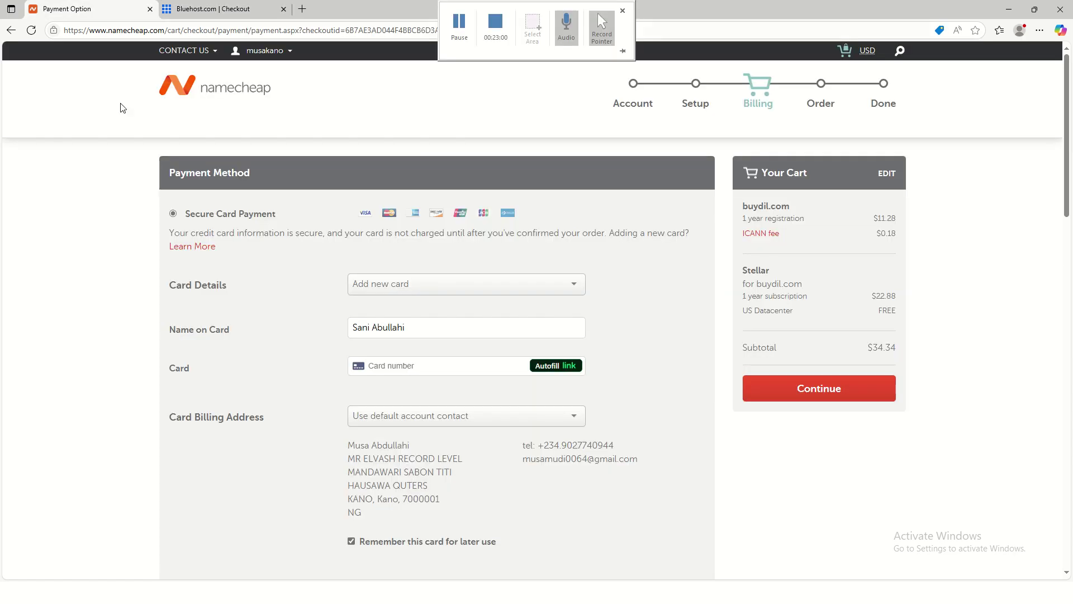